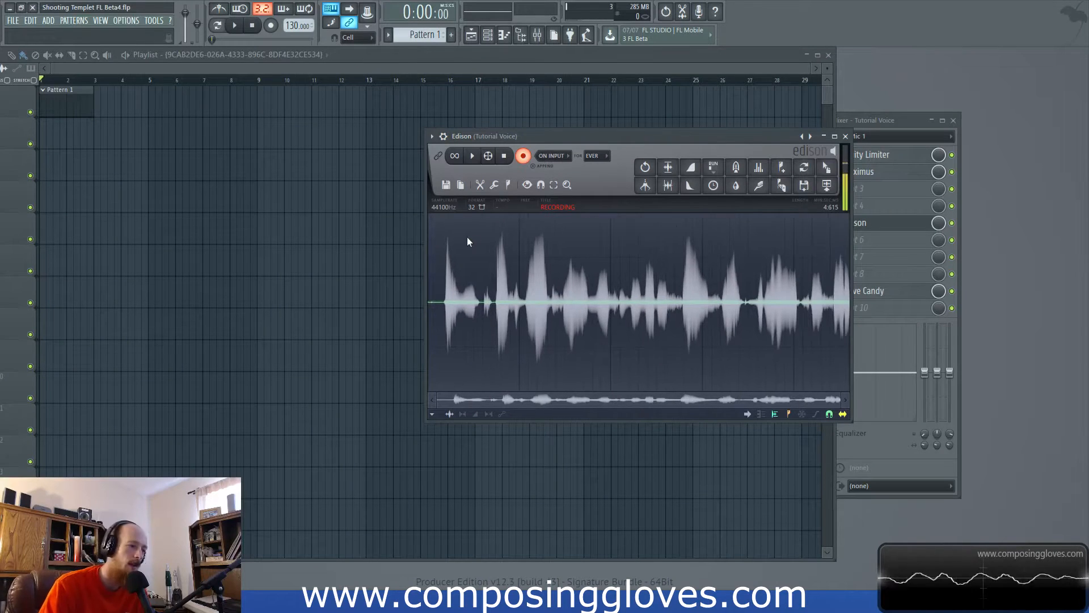
Step: Switch to the "Jack it up Sound Like.flp" project and reposition and shrink the Edison window holding the Jack It Up sample
mouse_move(277, 604)
click(273, 541)
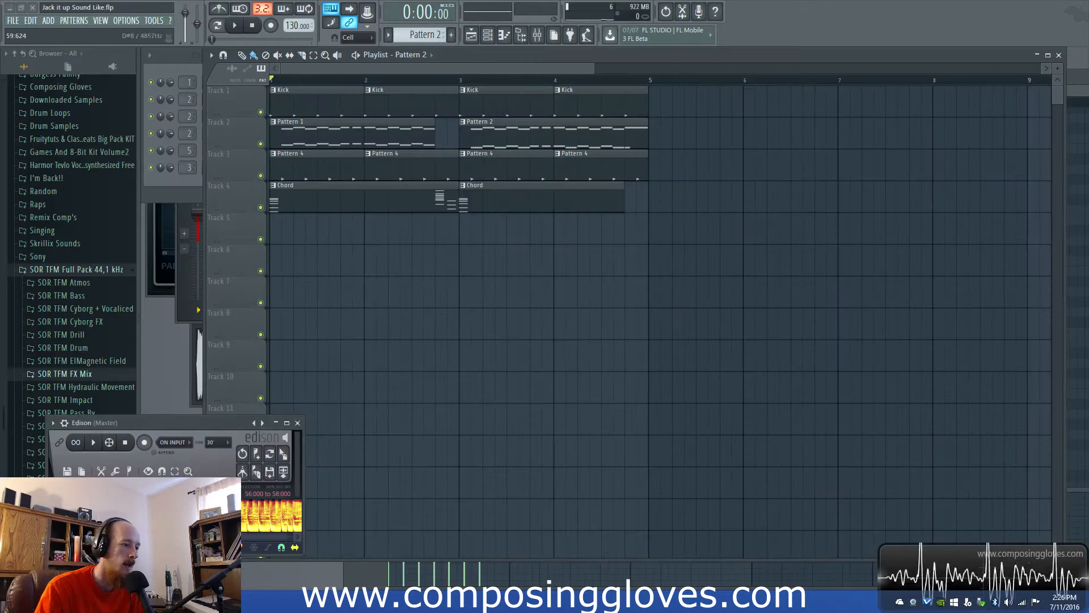
drag(186, 420, 252, 357)
drag(367, 493, 405, 567)
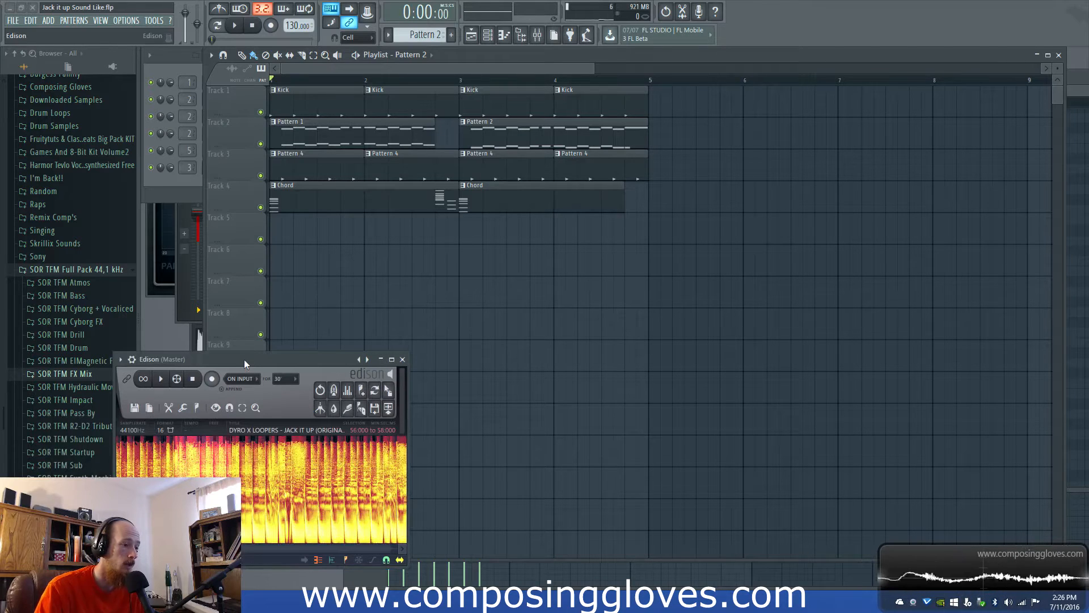
drag(244, 359, 188, 353)
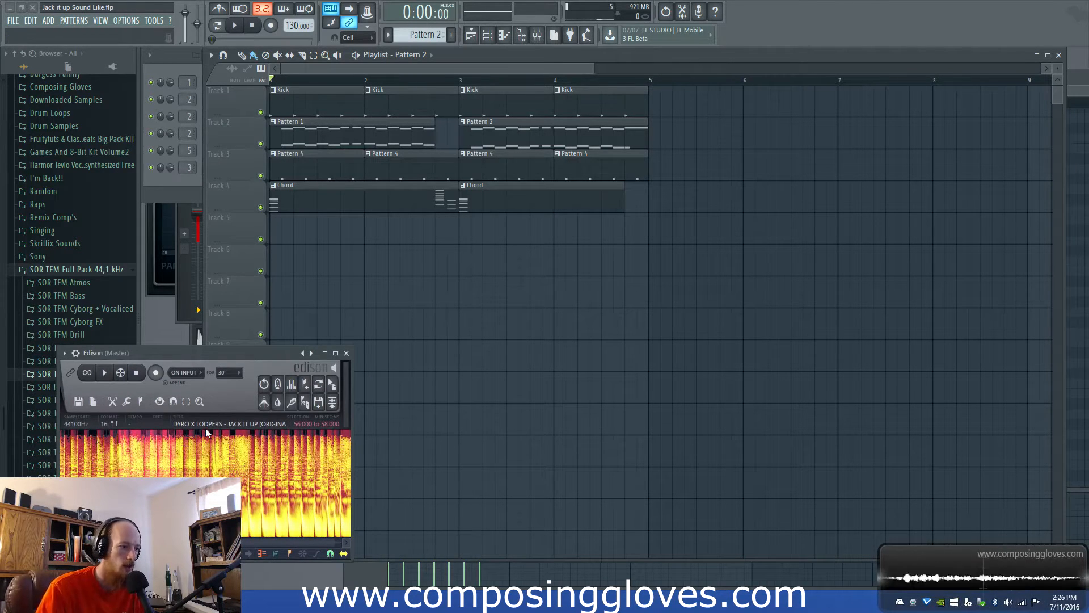
drag(181, 352, 169, 353)
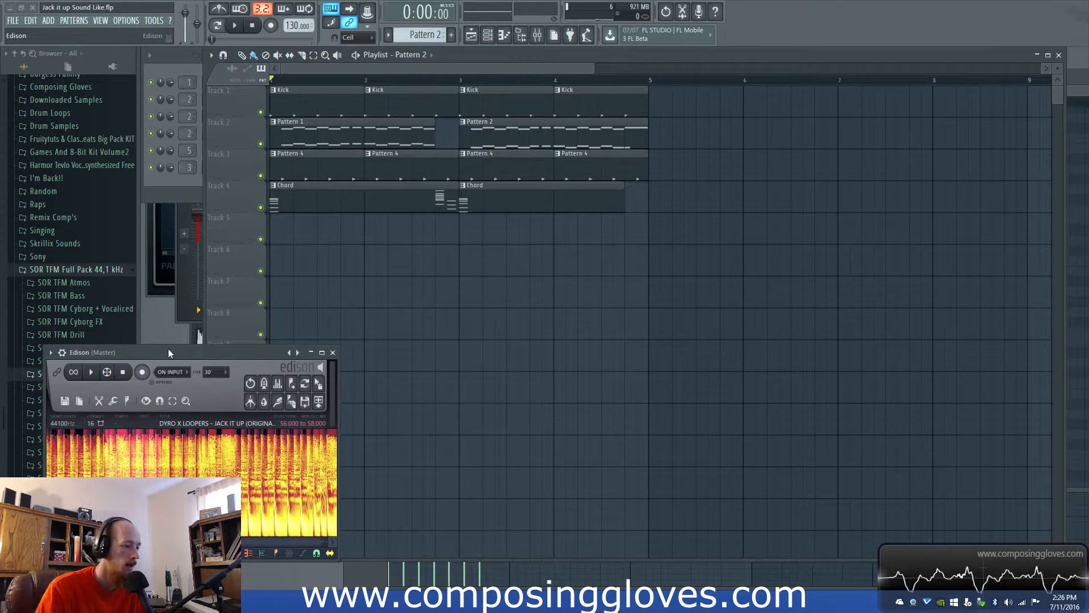
key(space)
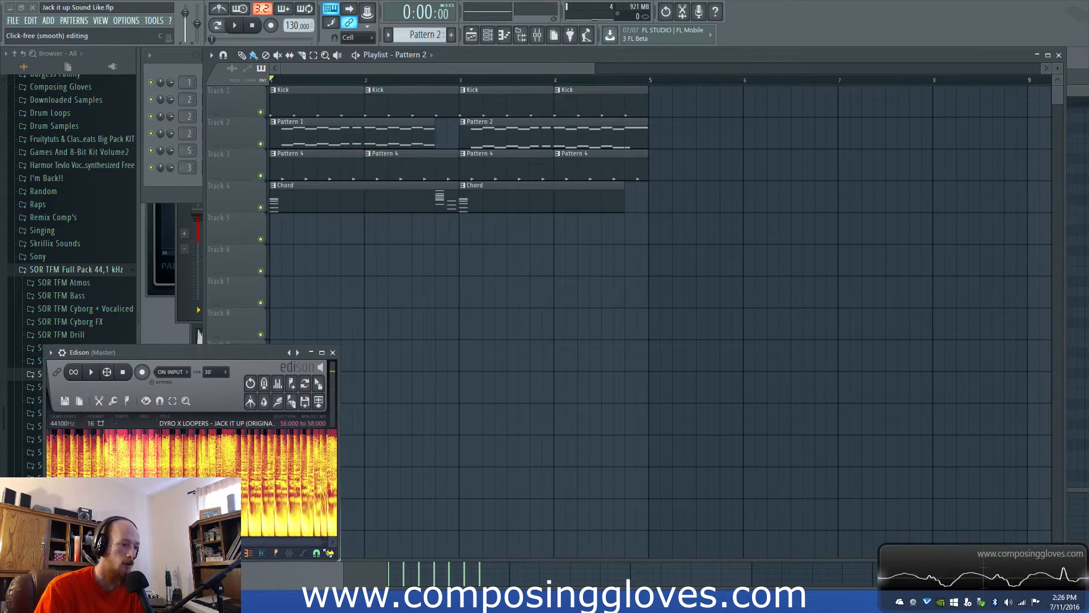
drag(337, 559, 269, 520)
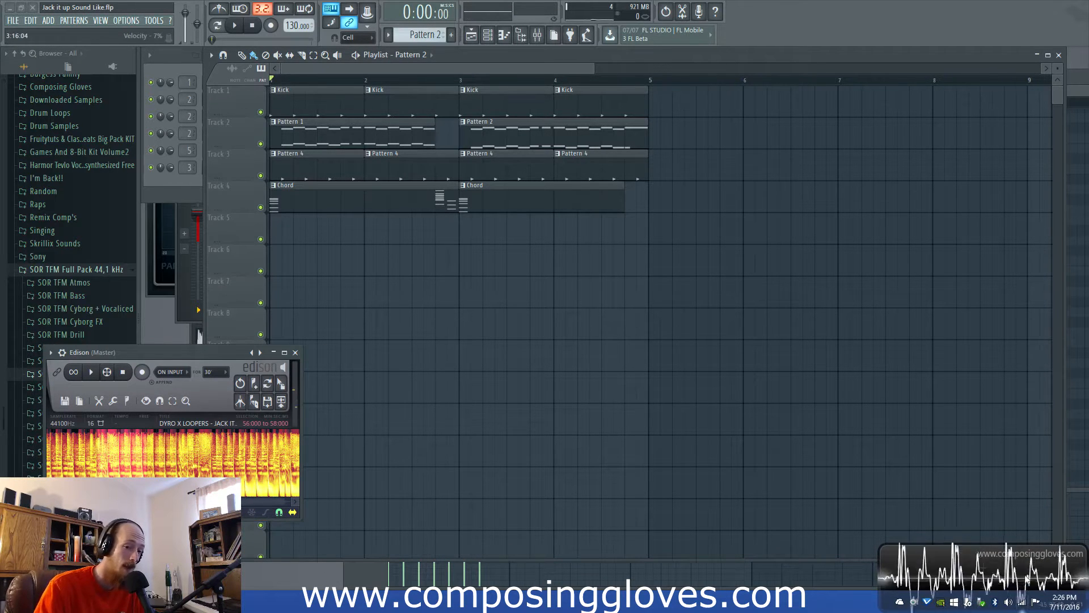
drag(185, 350, 182, 401)
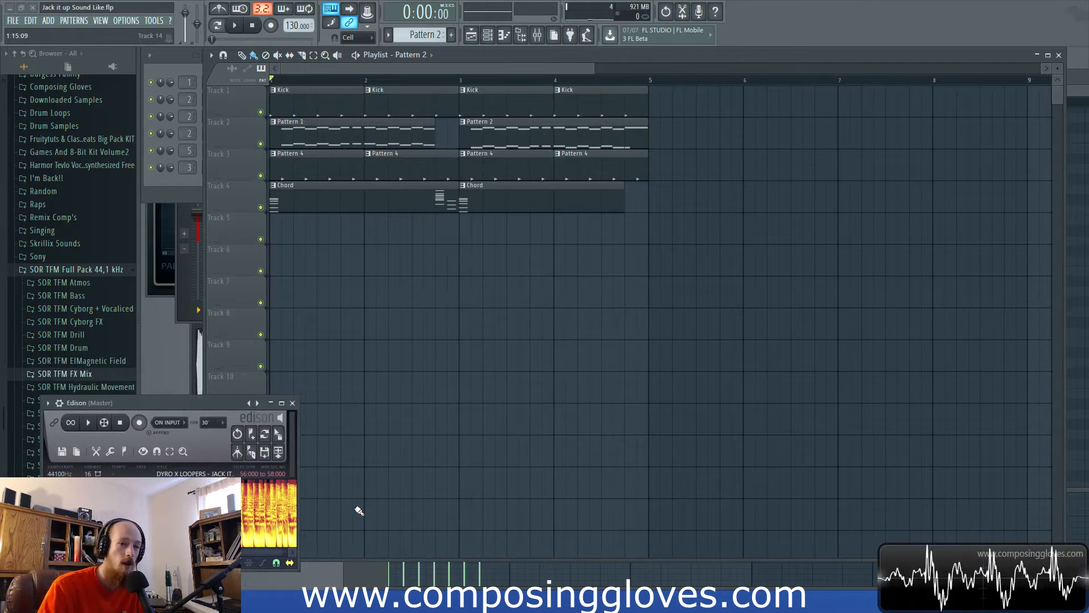
Step: Play through the playlist arrangement, stop it, and open the Default synth channel used by Pattern 1
key(space)
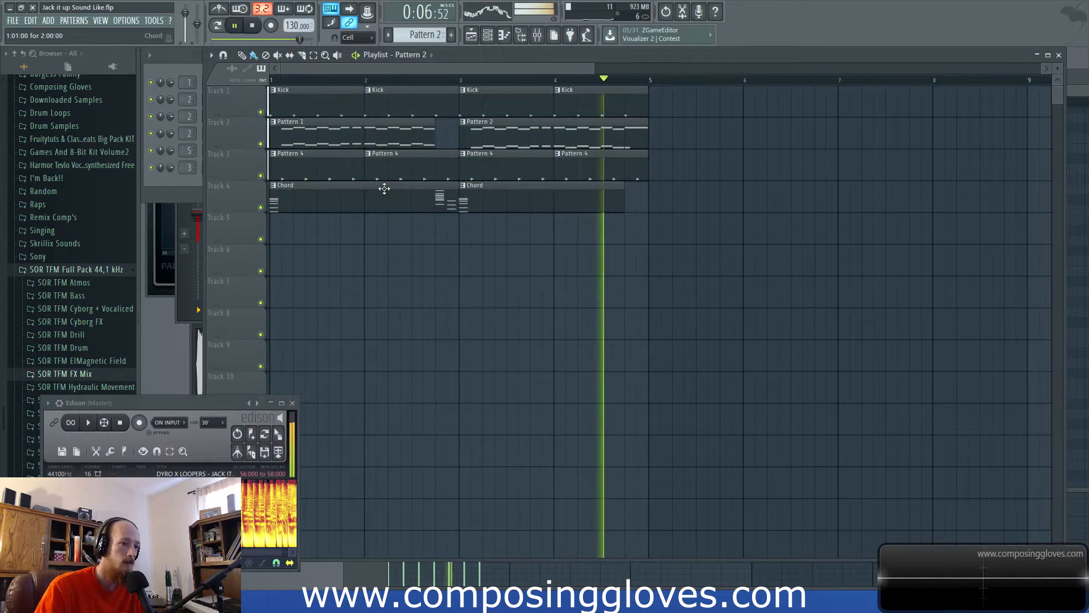
key(space)
click(324, 134)
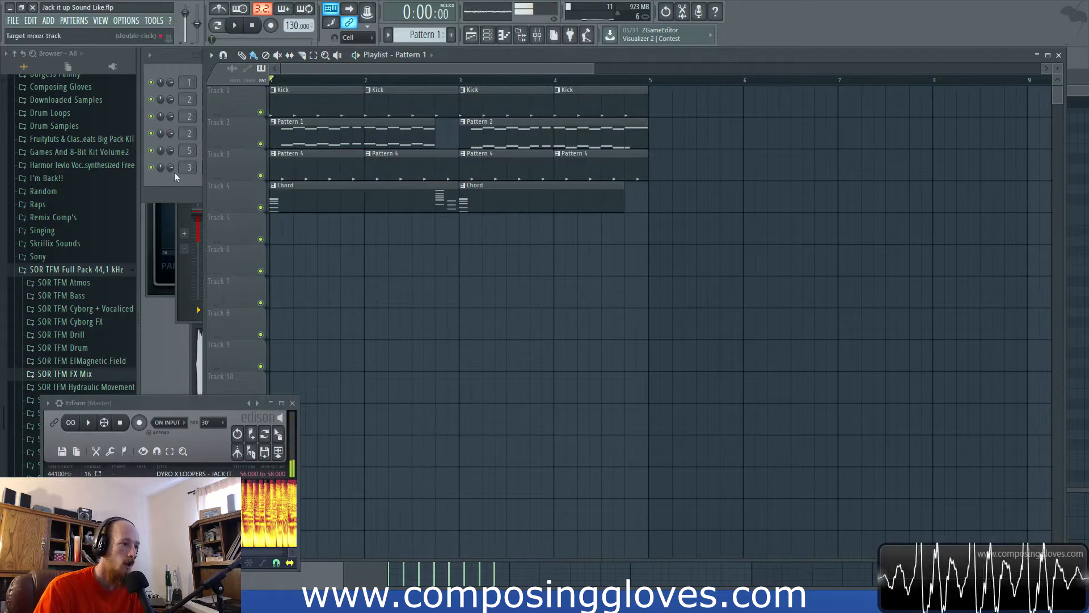
click(191, 182)
click(226, 150)
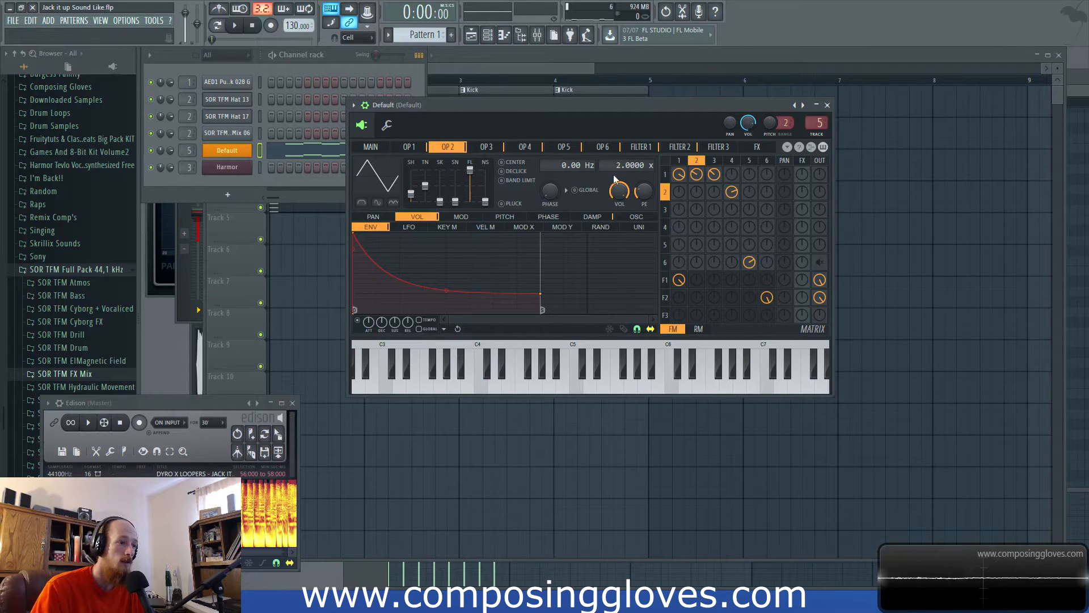
Step: Audition the synth with operator 2's frequency ratio set to 1.0000
key(space)
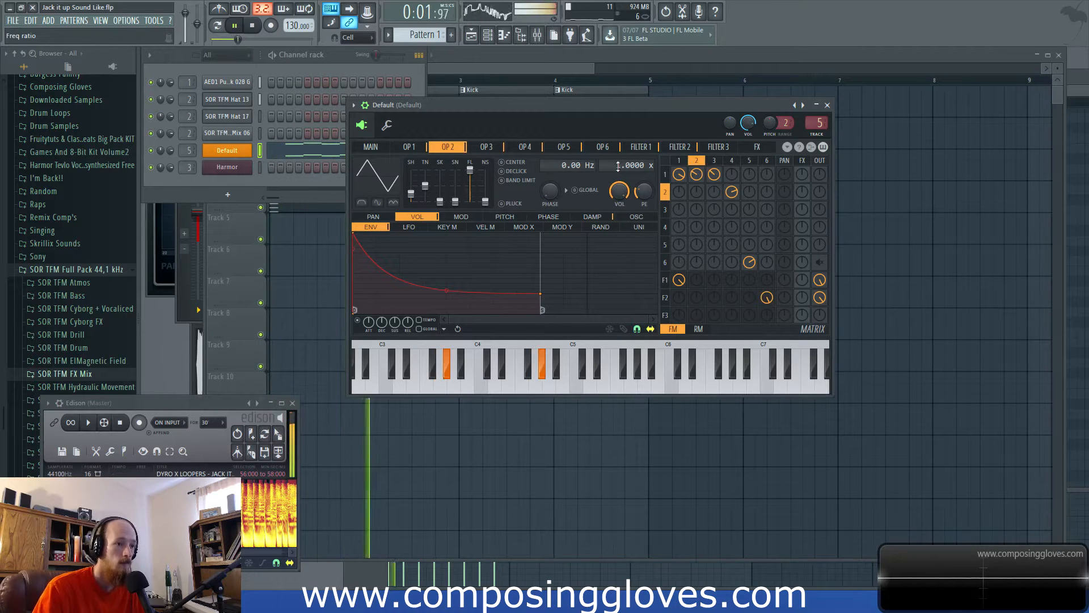
key(space)
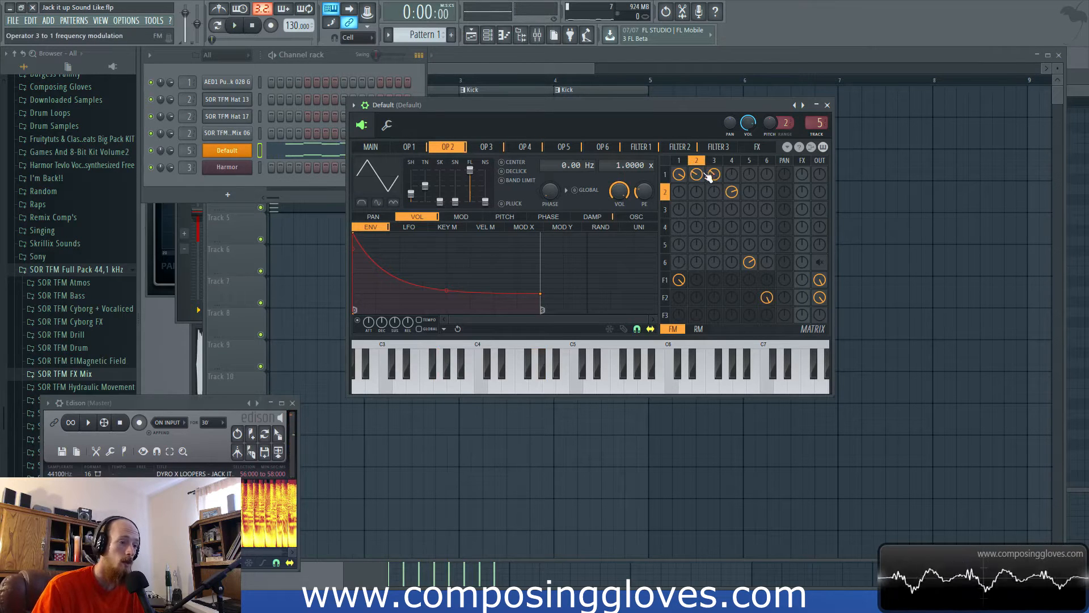
key(space)
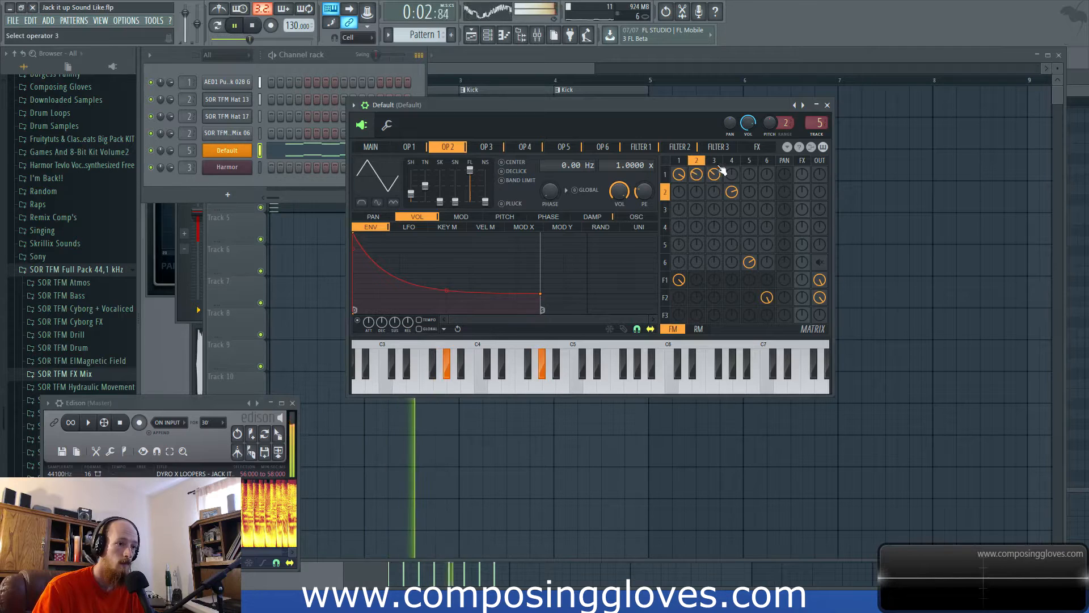
Step: Select operator 3 and audition its frequency modulation of operator 1 along with operator 1's self-modulation in the matrix
click(716, 162)
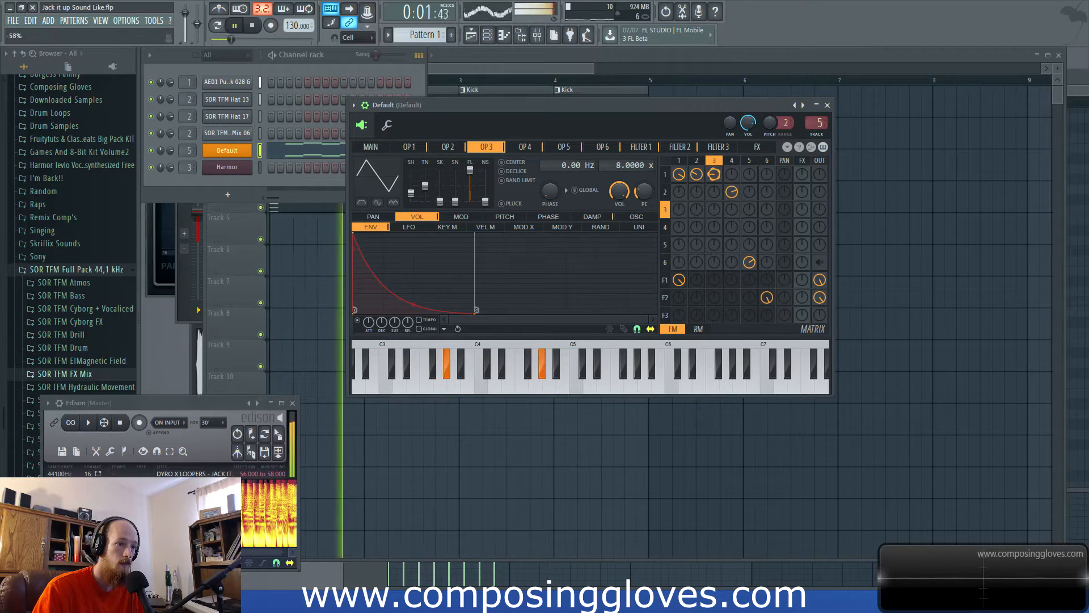
key(space)
key(space)
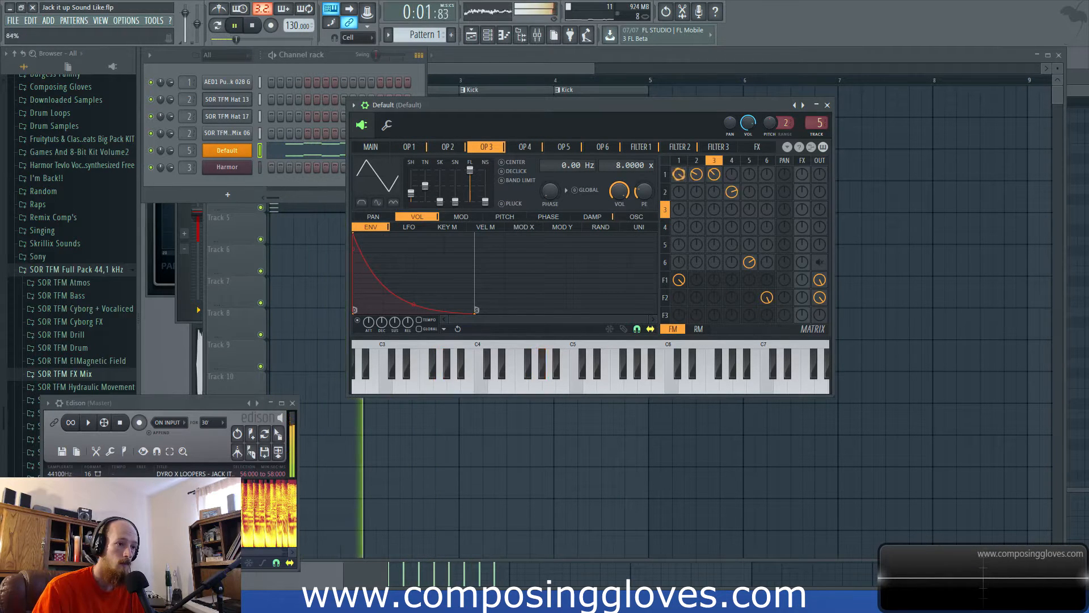
key(space)
Step: Audition the pattern with filter 2's output muted in the matrix, and restore that output after stopping playback
drag(820, 296, 825, 301)
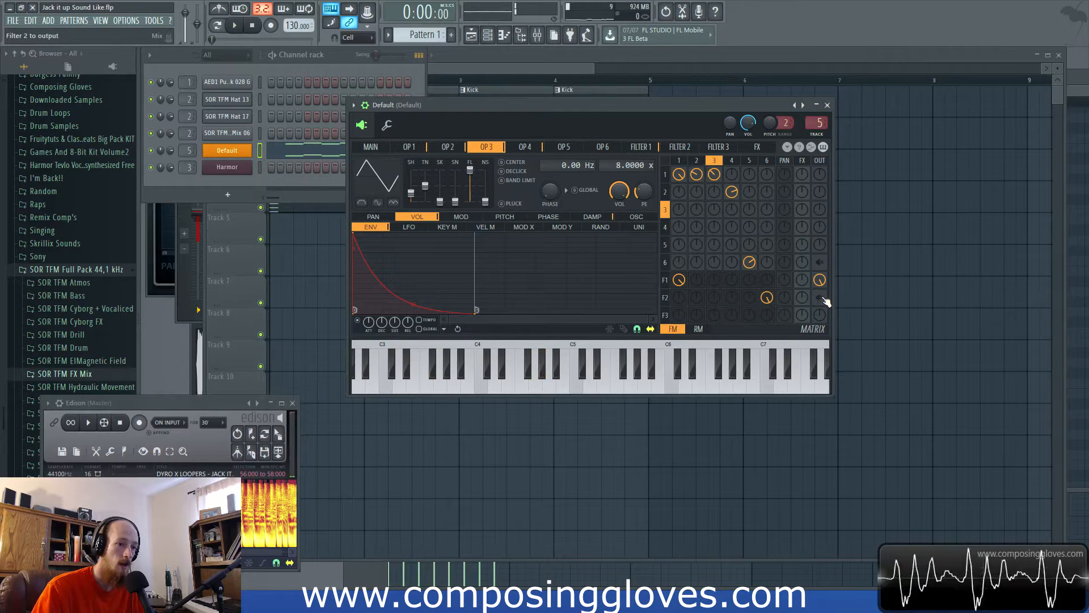
key(space)
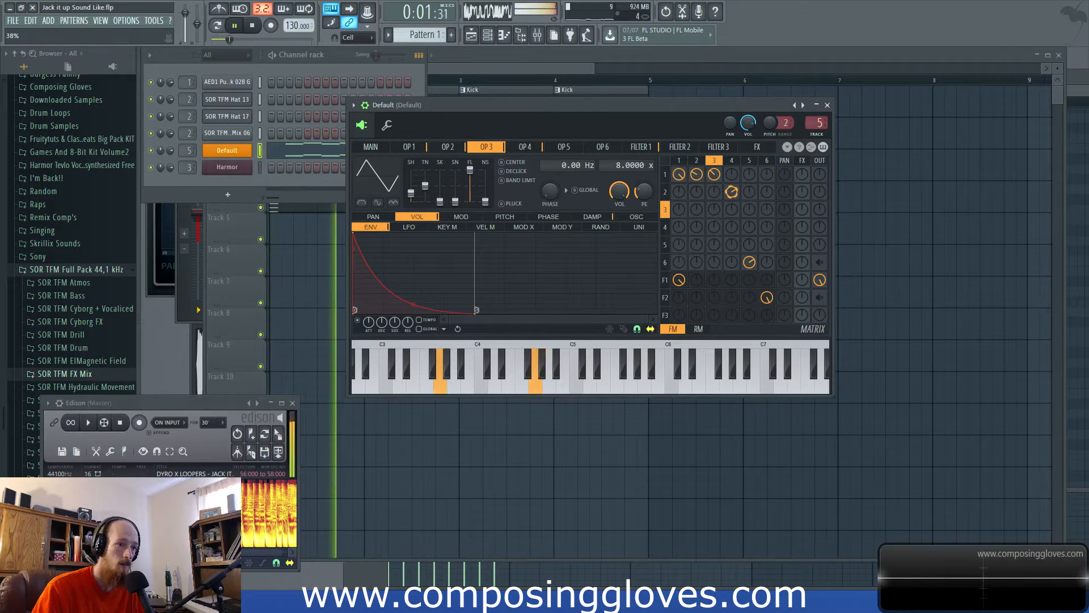
key(space)
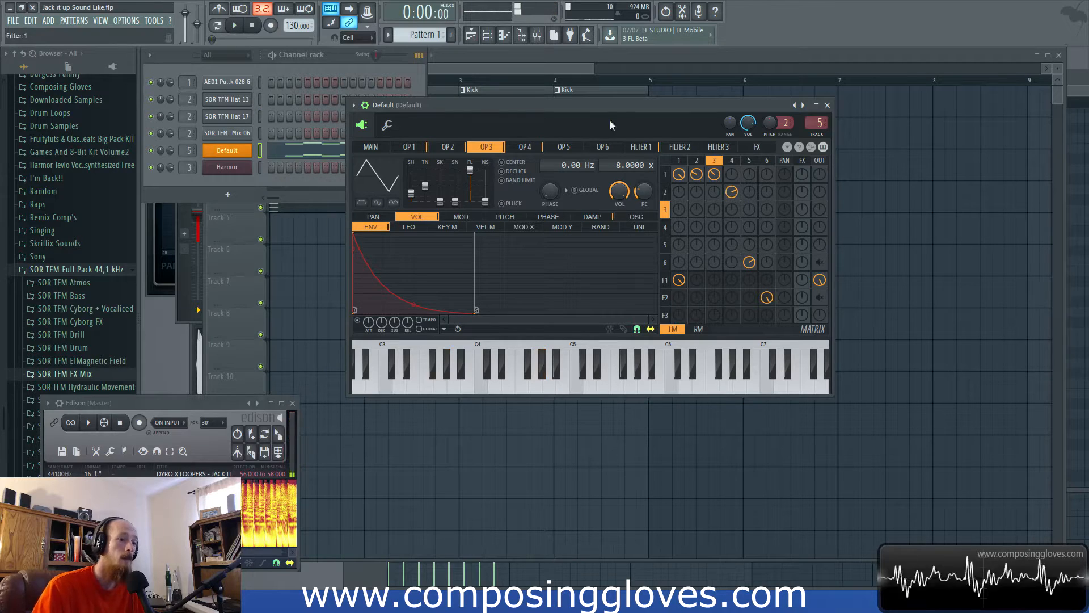
drag(819, 297, 830, 275)
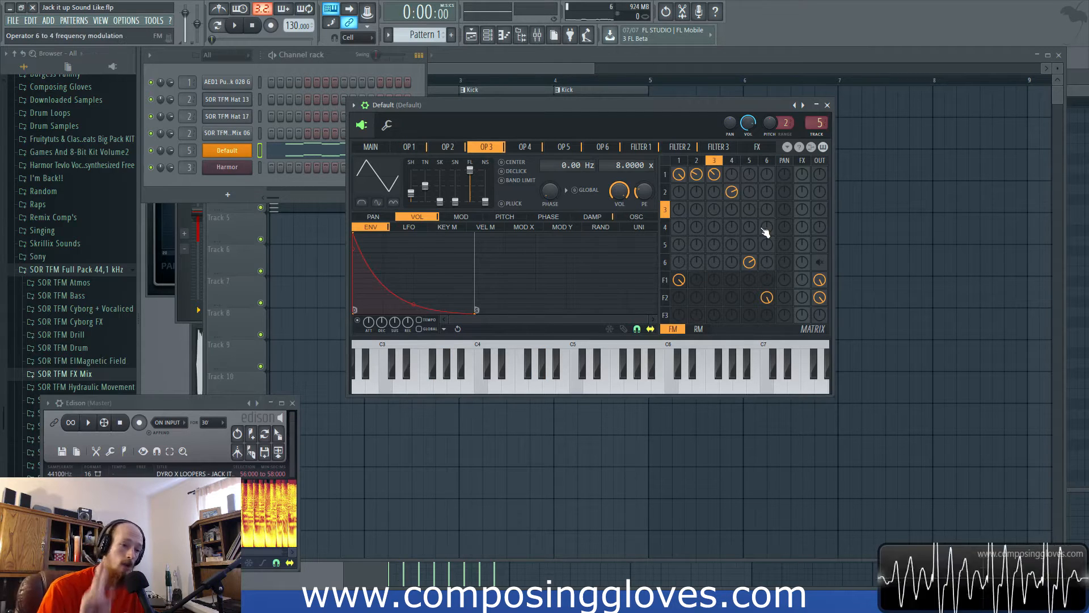
Step: Set operator 1's frequency ratio to 2.0000 and start playback to audition it
click(733, 163)
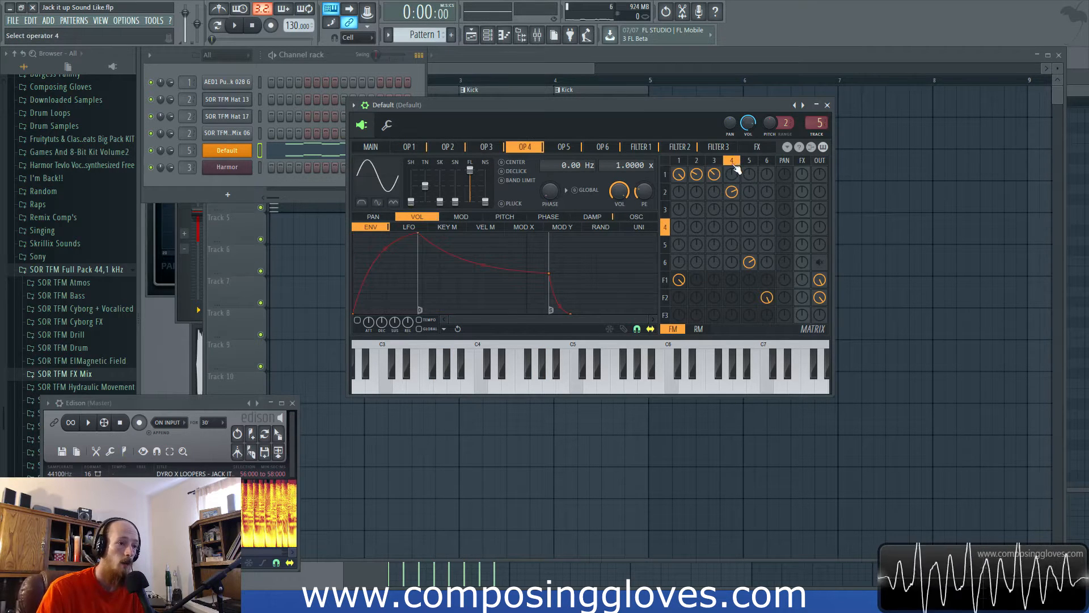
click(678, 161)
drag(616, 167, 617, 158)
key(space)
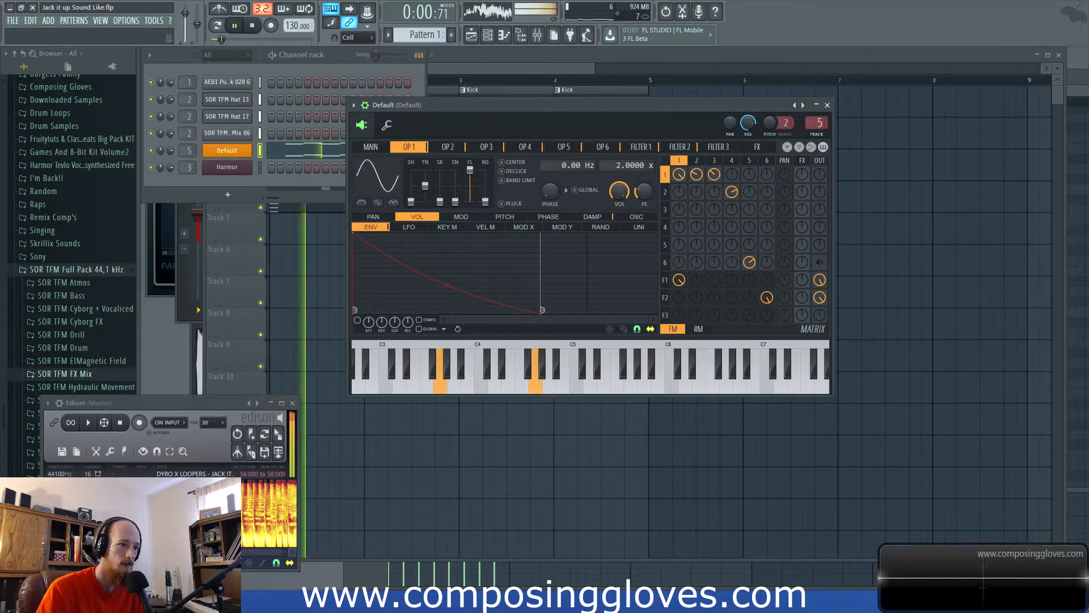
Step: Set operator 4's frequency ratio to 2.0000 and adjust its modulation of operator 2 during playback
click(732, 161)
drag(619, 167, 619, 159)
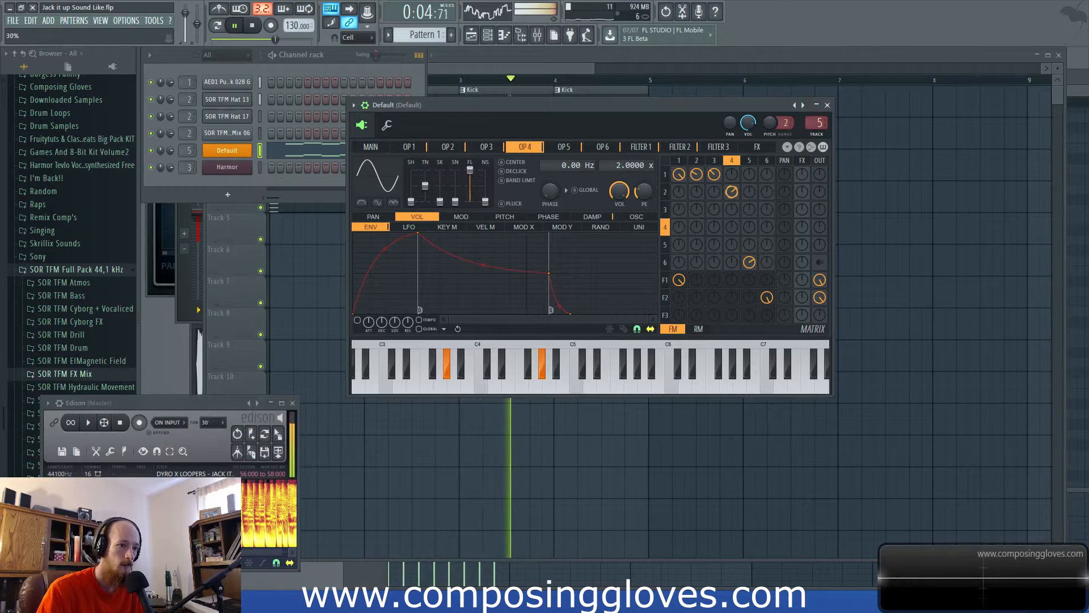
drag(732, 191, 732, 206)
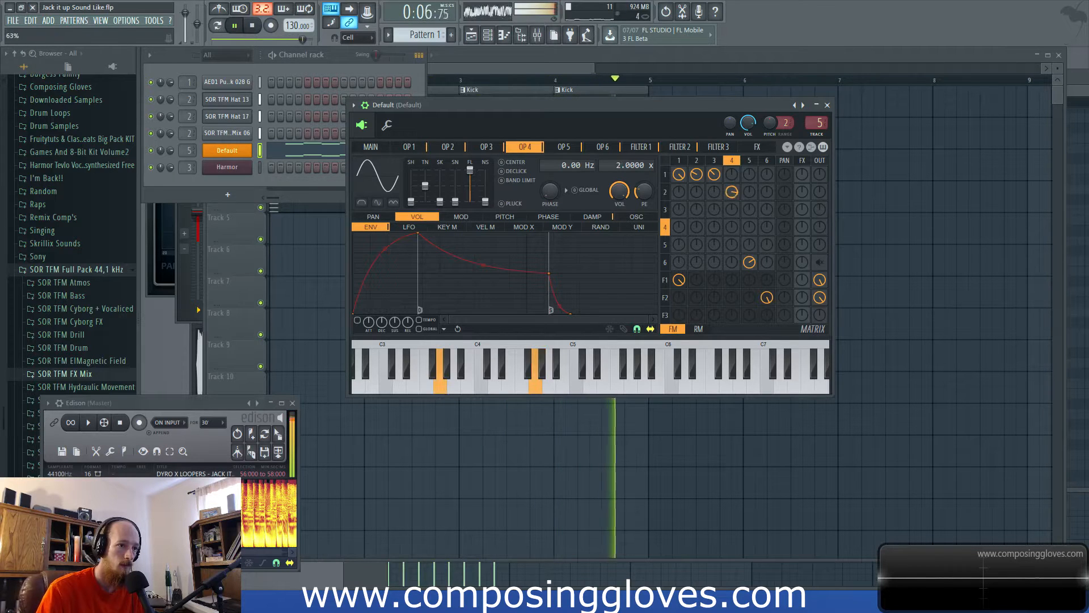
Step: Set operator 3's frequency ratio to 4.0000 and operator 2's to 2.0000
click(714, 161)
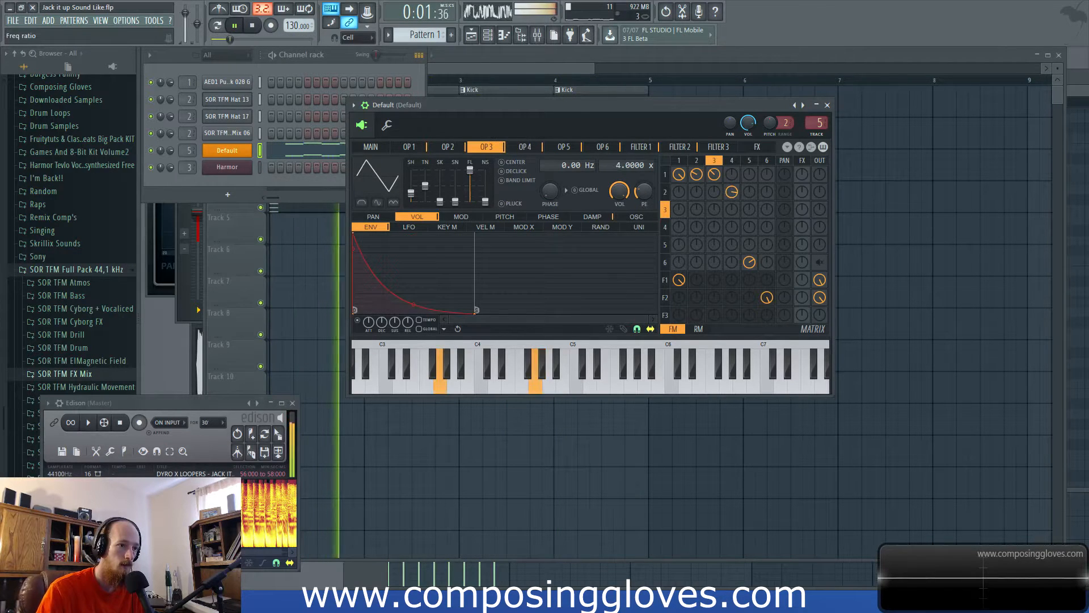
click(665, 192)
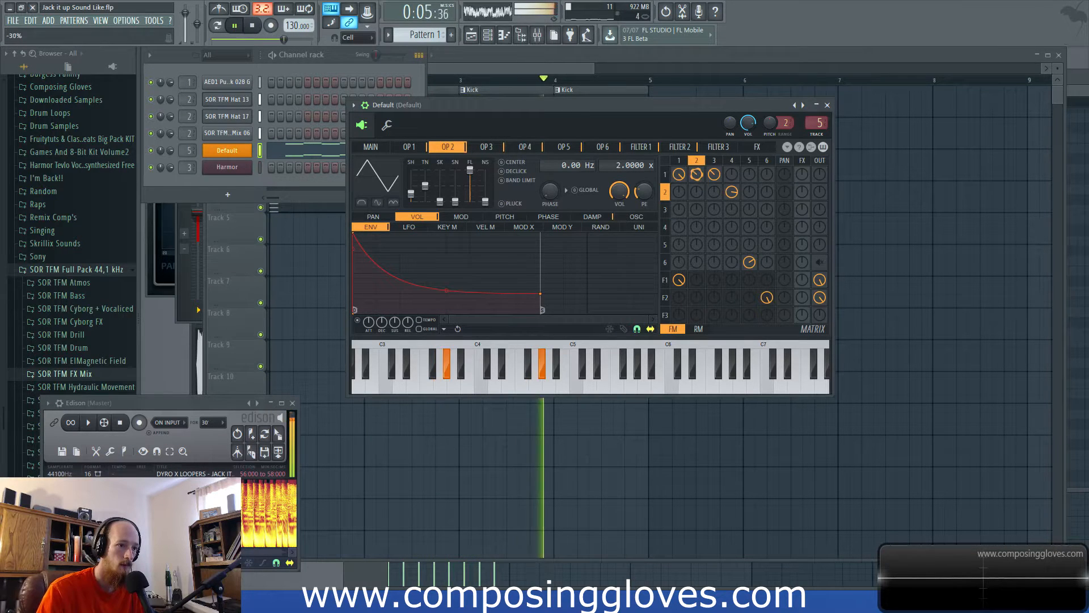
scroll(703, 181, up, 1)
Step: Adjust operator 2's modulation of operator 1 and operator 5's modulation of operator 6, and stop playback
drag(702, 180, 702, 151)
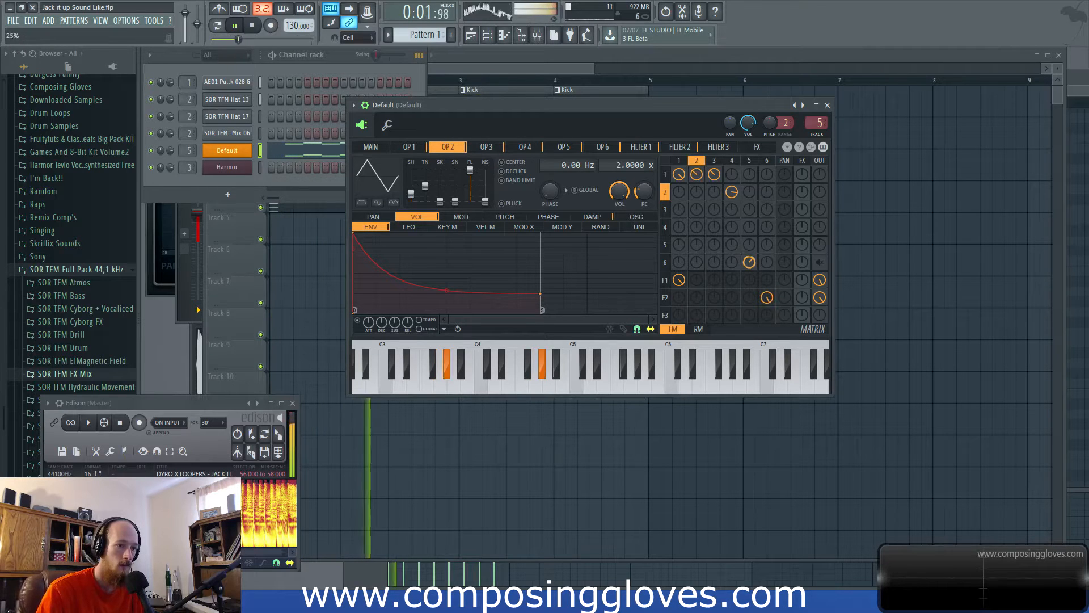
drag(750, 262, 754, 267)
key(space)
Step: Go through operators 4, 3 and 2, and set operator 1's frequency ratio to 1.0000
click(732, 160)
click(714, 160)
click(697, 161)
click(678, 160)
scroll(611, 164, down, 2)
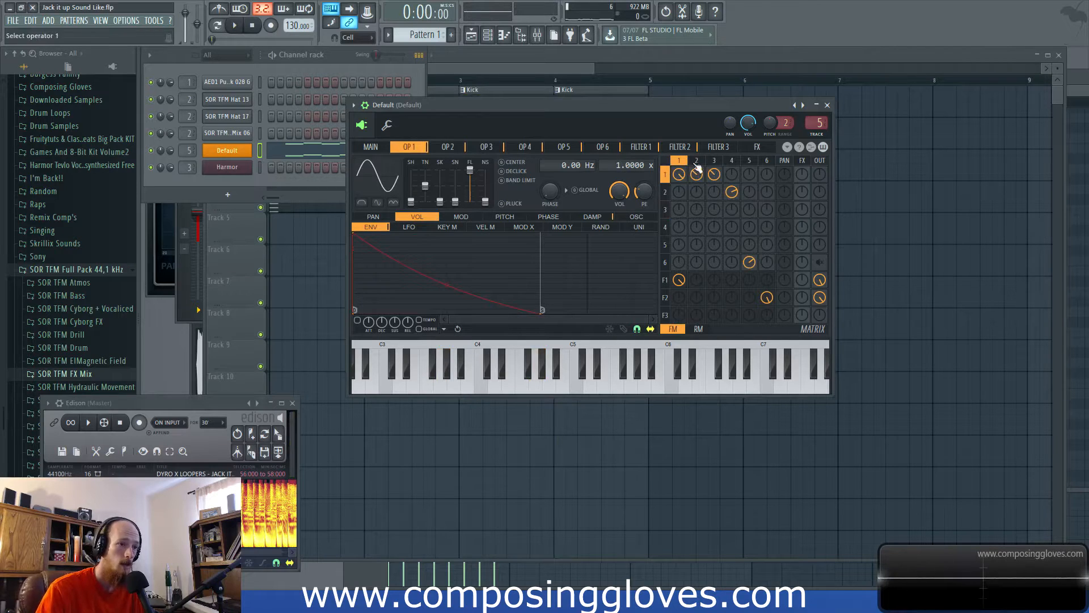
Step: Set operator 3's frequency ratio to 2.0000 and operator 4's to 3.0000, and audition the result
click(714, 160)
scroll(616, 165, up, 2)
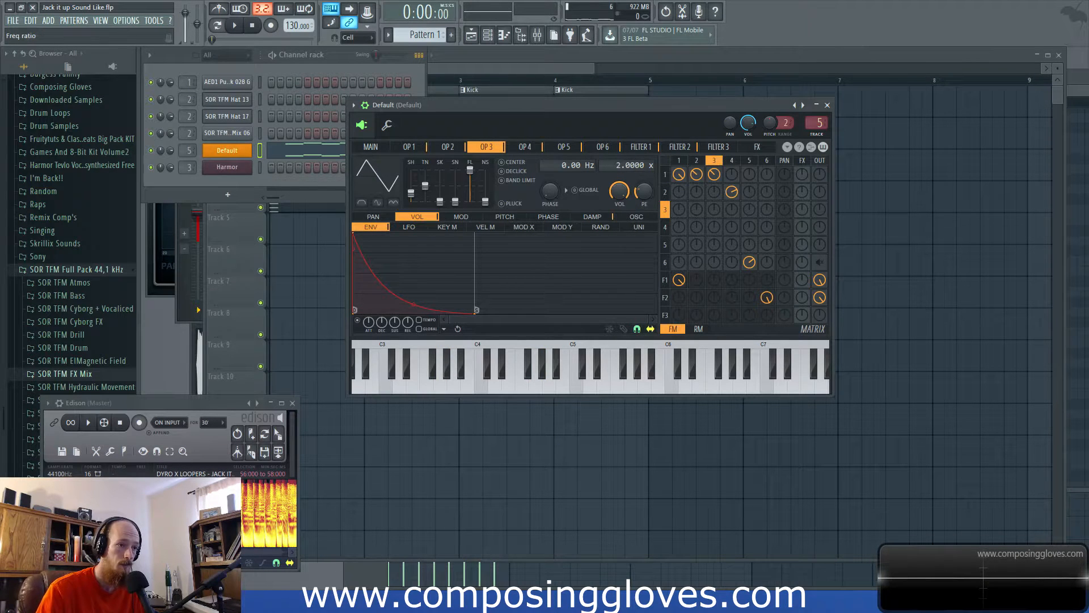
click(525, 146)
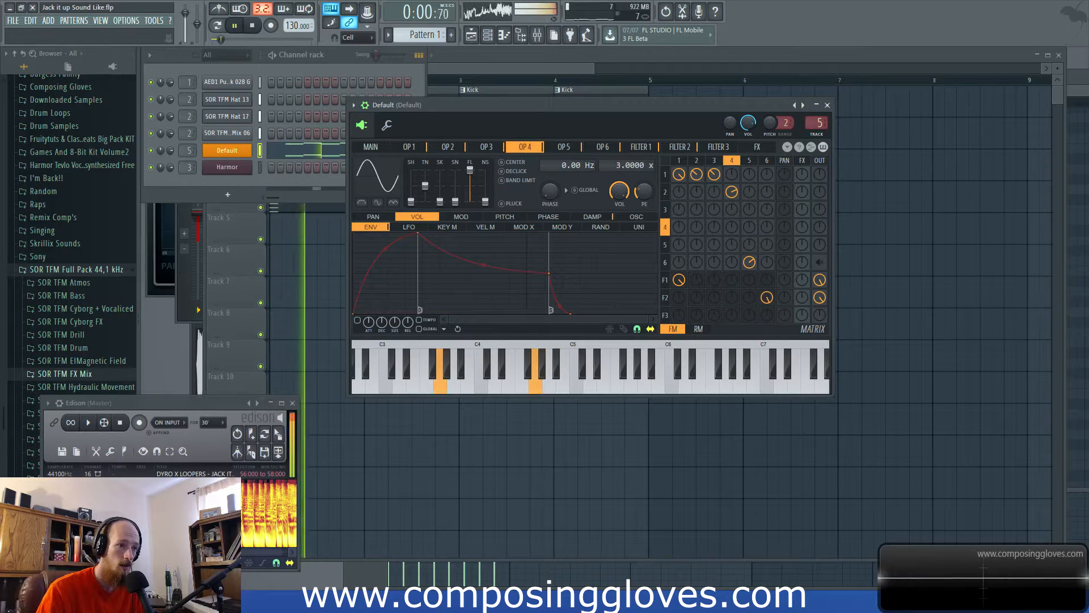
Step: Set operator 3's frequency ratio to 3.0000 and adjust operator 2's modulation of operator 1 while playing the arrangement
click(696, 160)
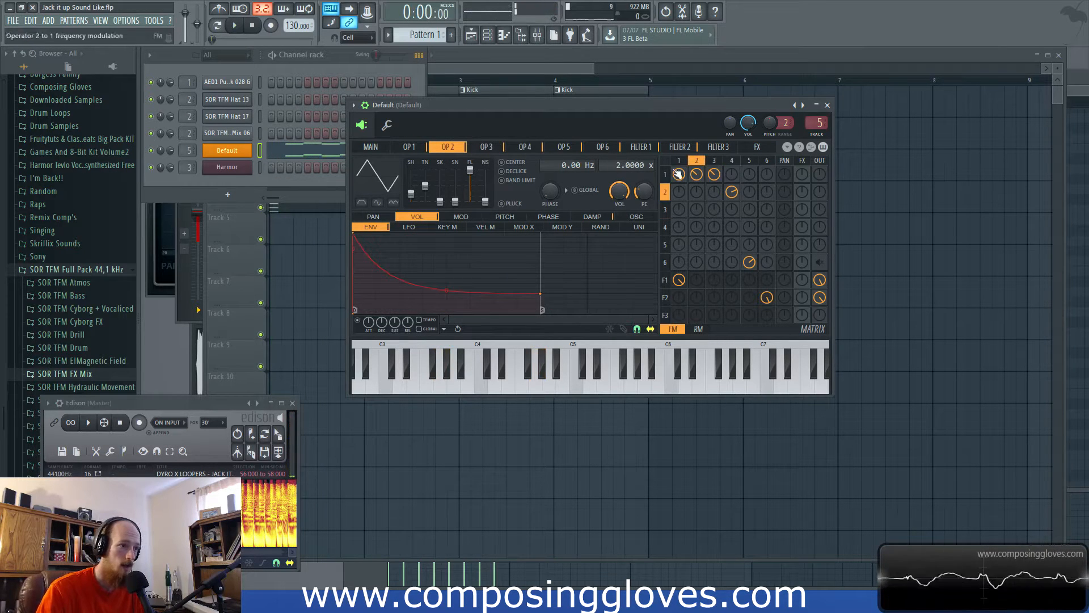
click(717, 161)
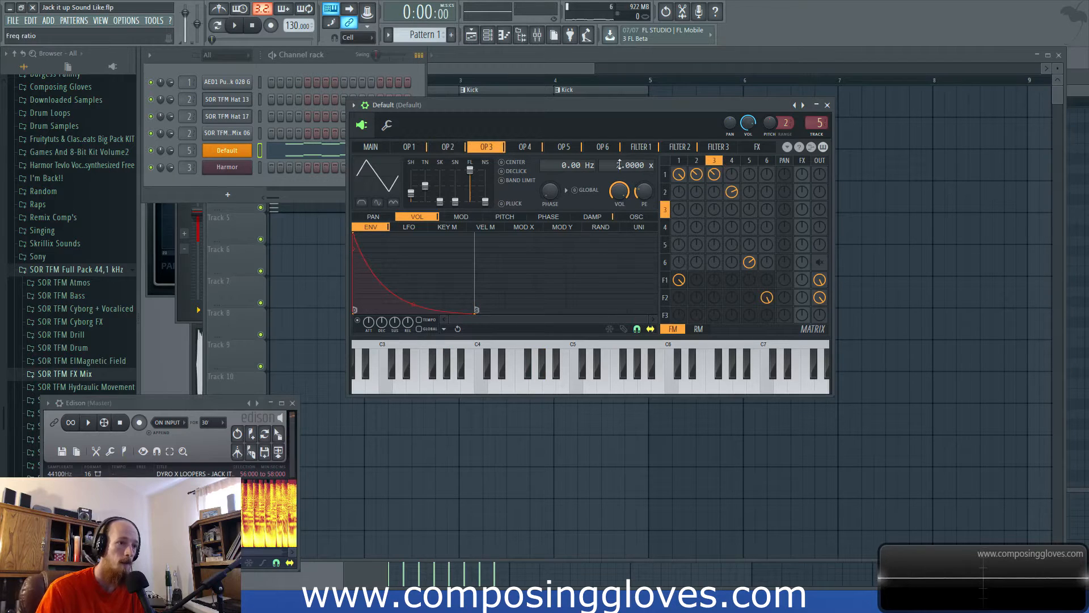
key(space)
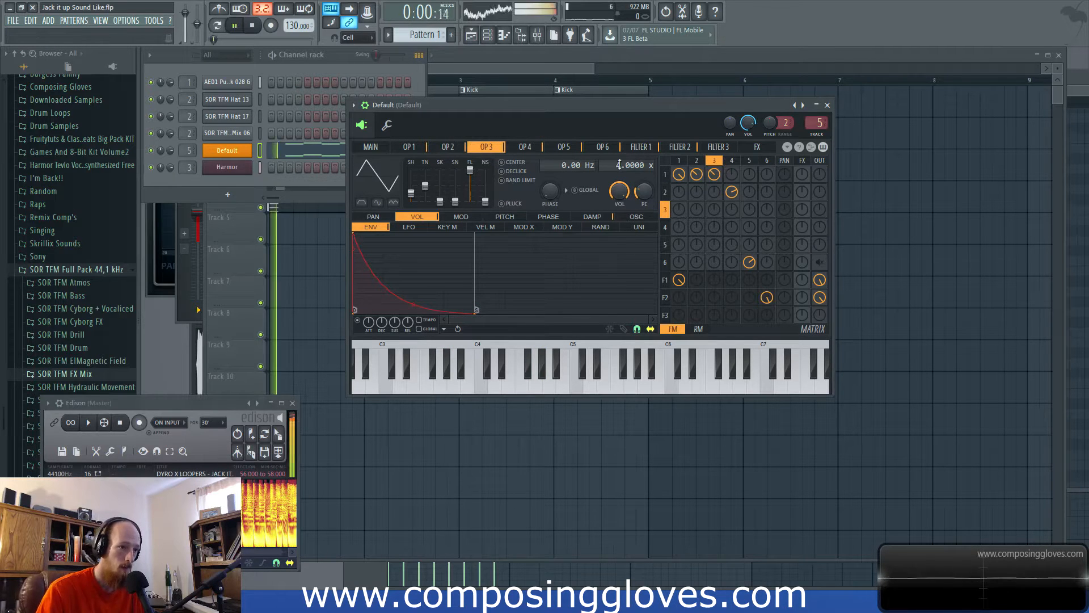
click(696, 161)
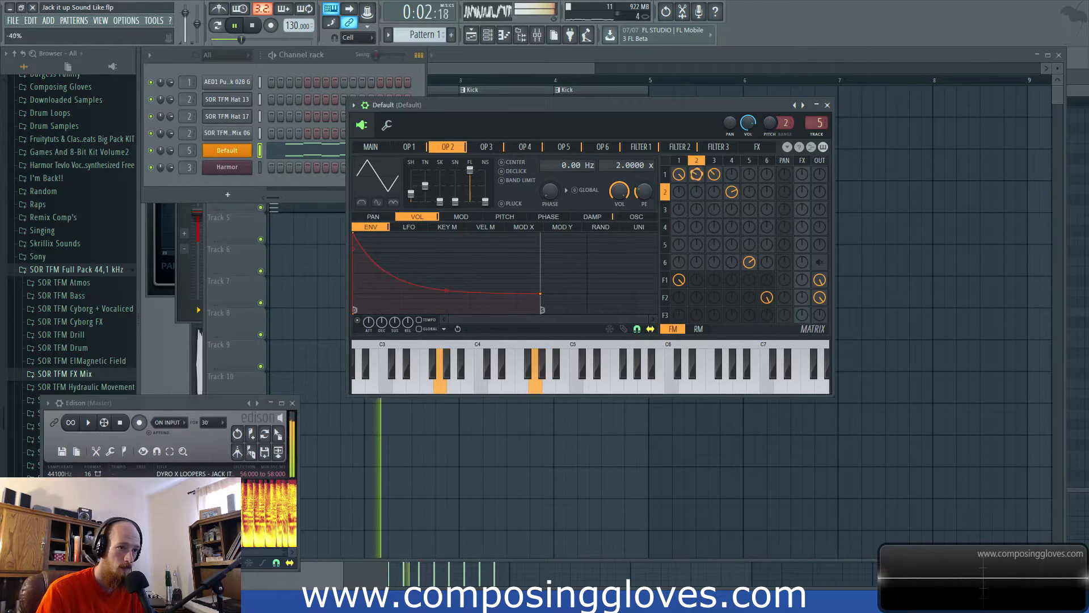
click(714, 161)
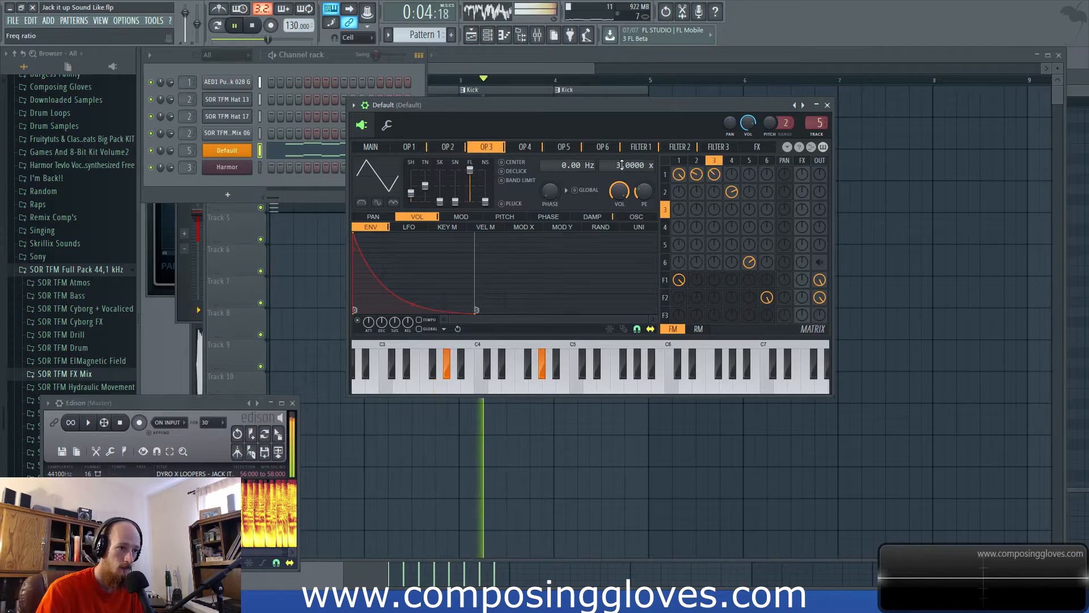
key(space)
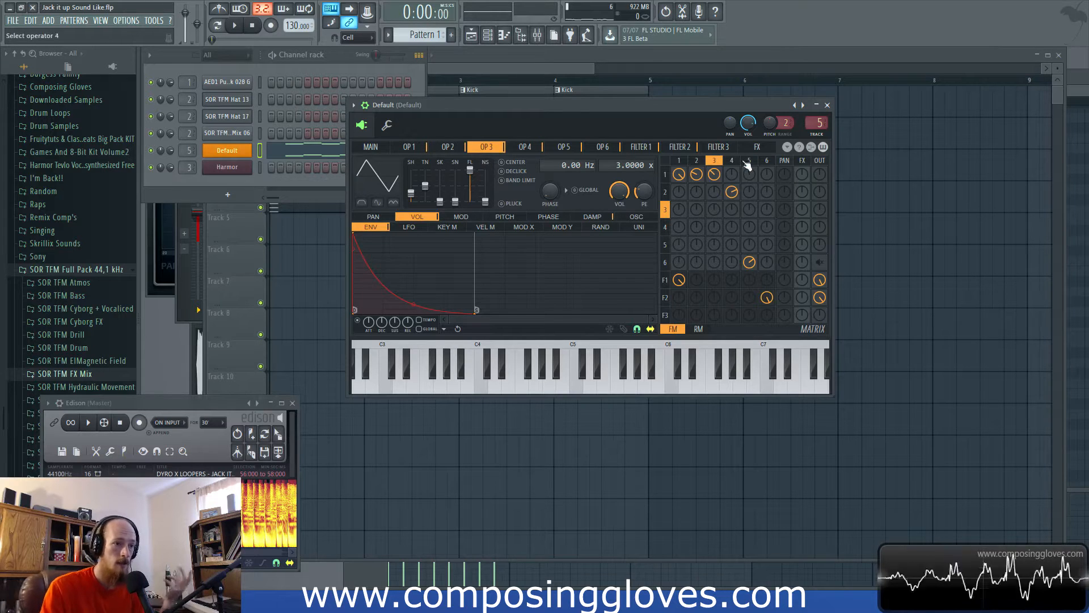
Step: Compare the settings and frequency ratios of operators 2 and 3 by switching between them
click(698, 162)
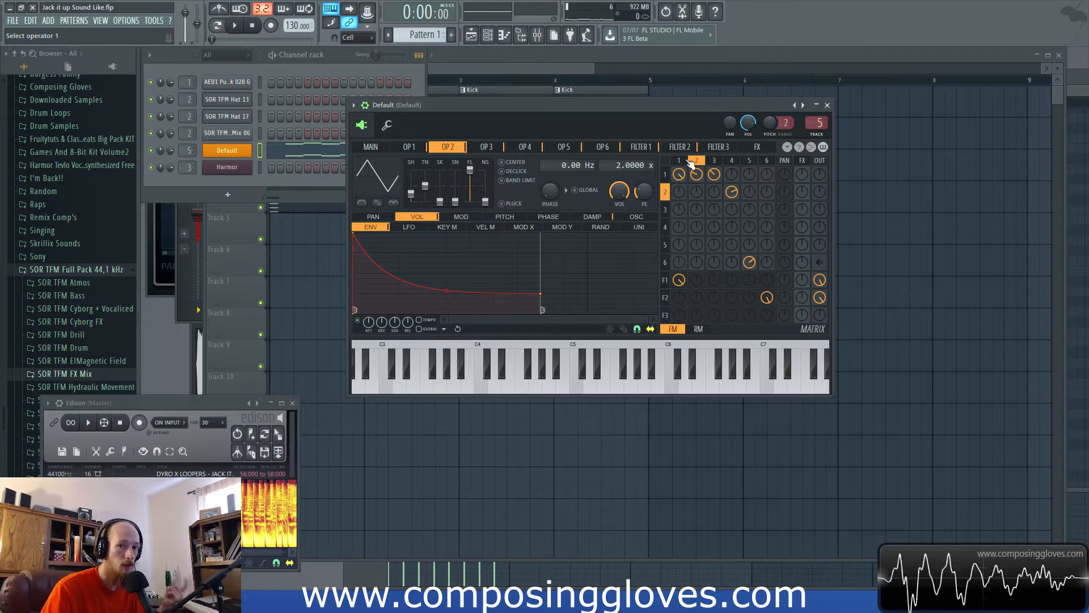
click(723, 161)
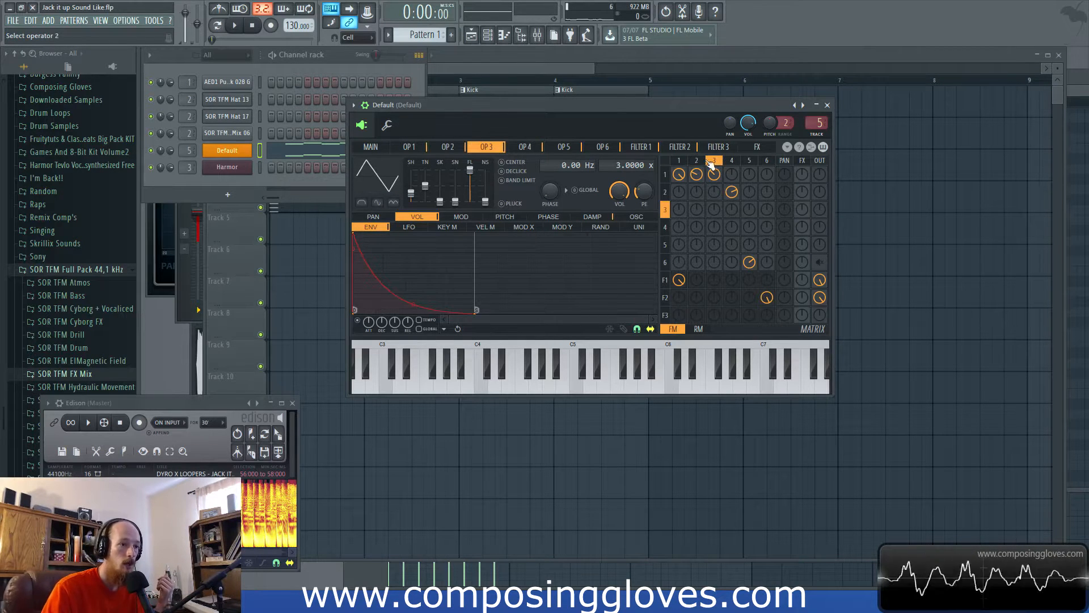
click(697, 161)
click(715, 162)
click(697, 162)
click(715, 162)
click(697, 162)
Step: Compare operator 4's waveform and frequency ratio with those of operators 3 and 2
click(738, 162)
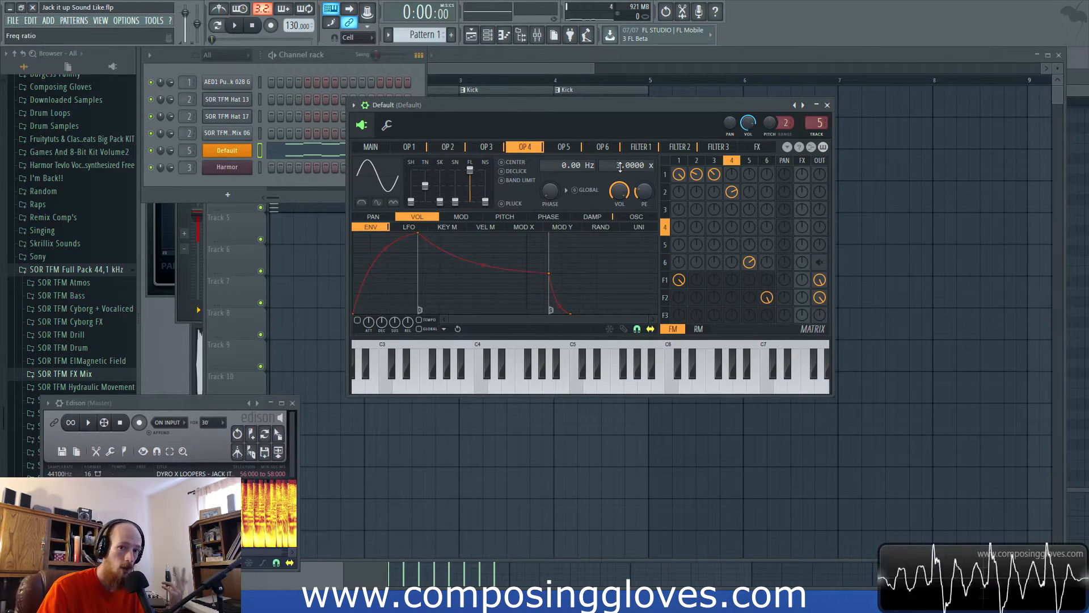
click(714, 161)
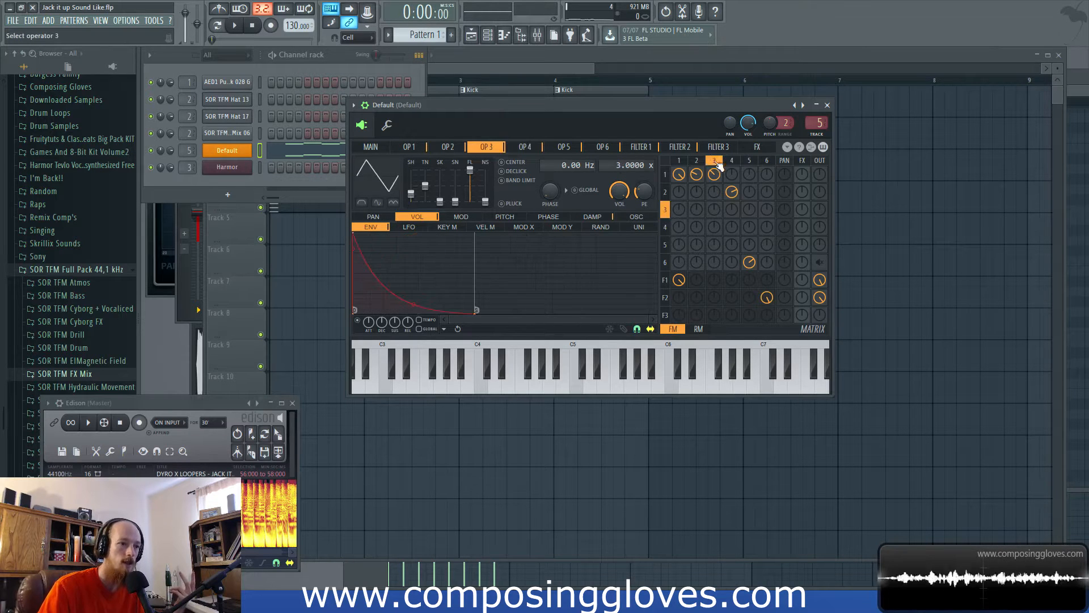
click(696, 161)
click(714, 160)
click(732, 160)
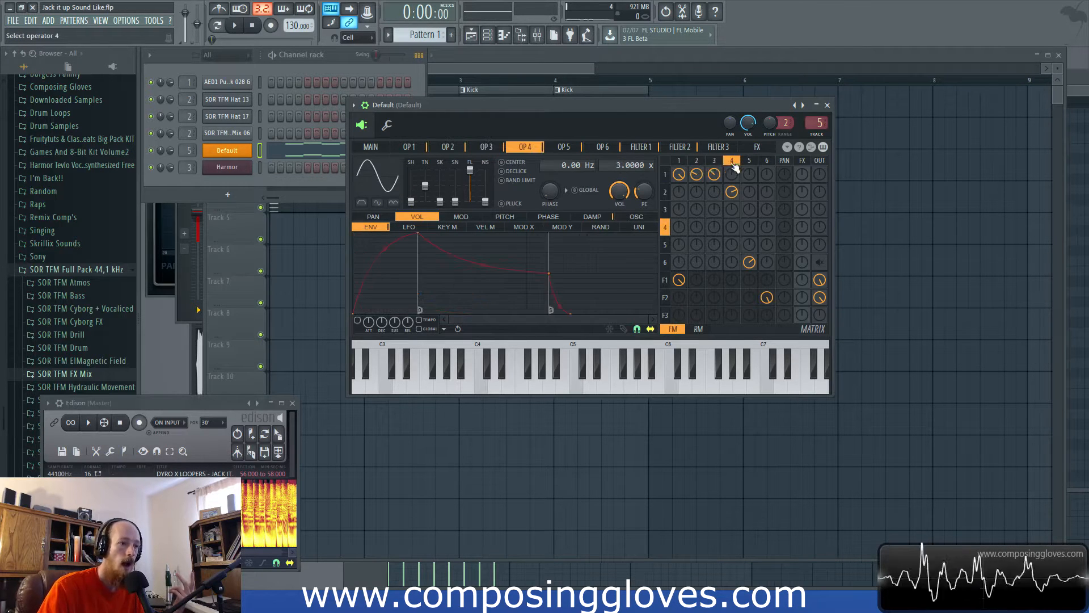
click(725, 164)
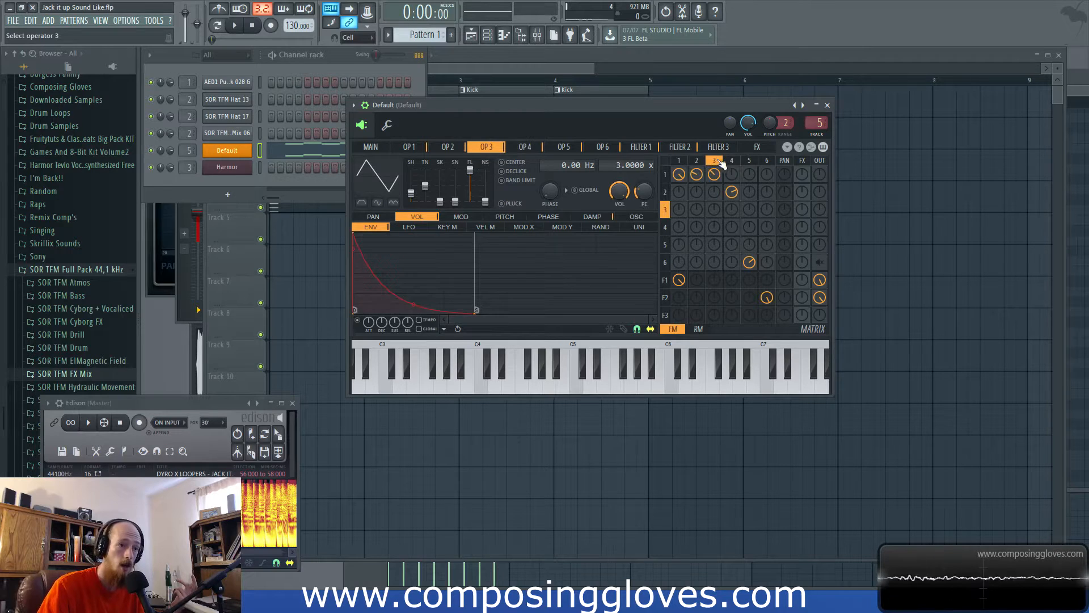
click(732, 161)
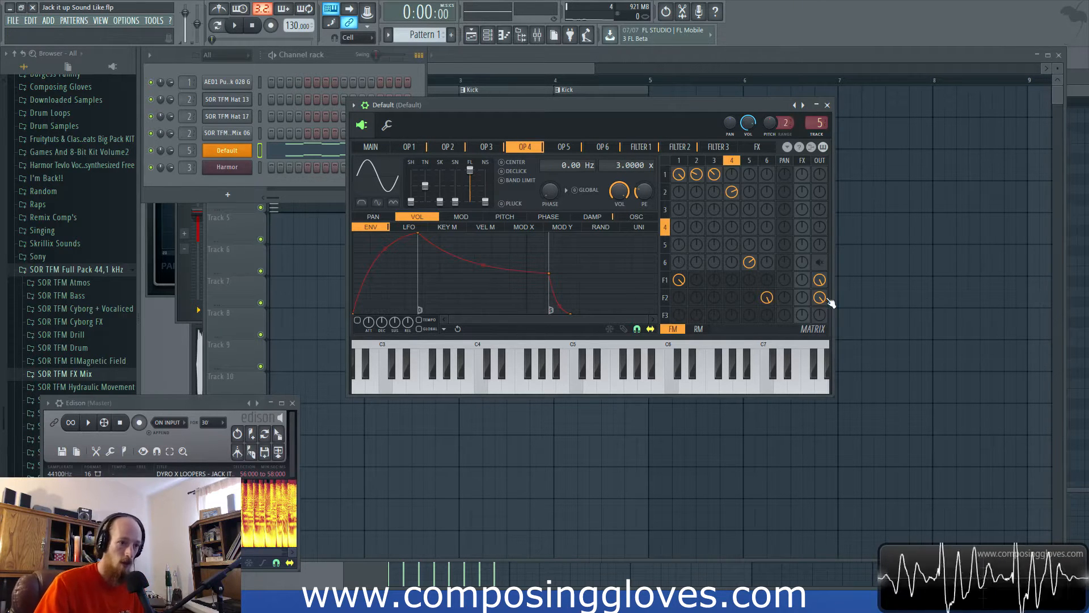
Step: Audition the sound with filter 2's output off, then restore that output and stop playback
click(235, 26)
click(235, 25)
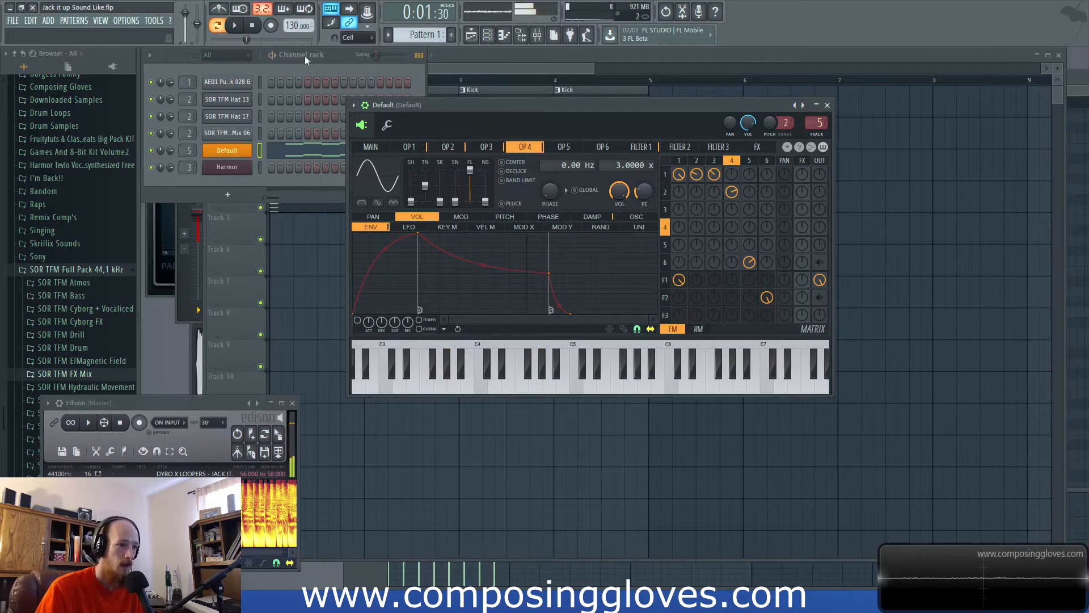
key(space)
key(space)
click(820, 280)
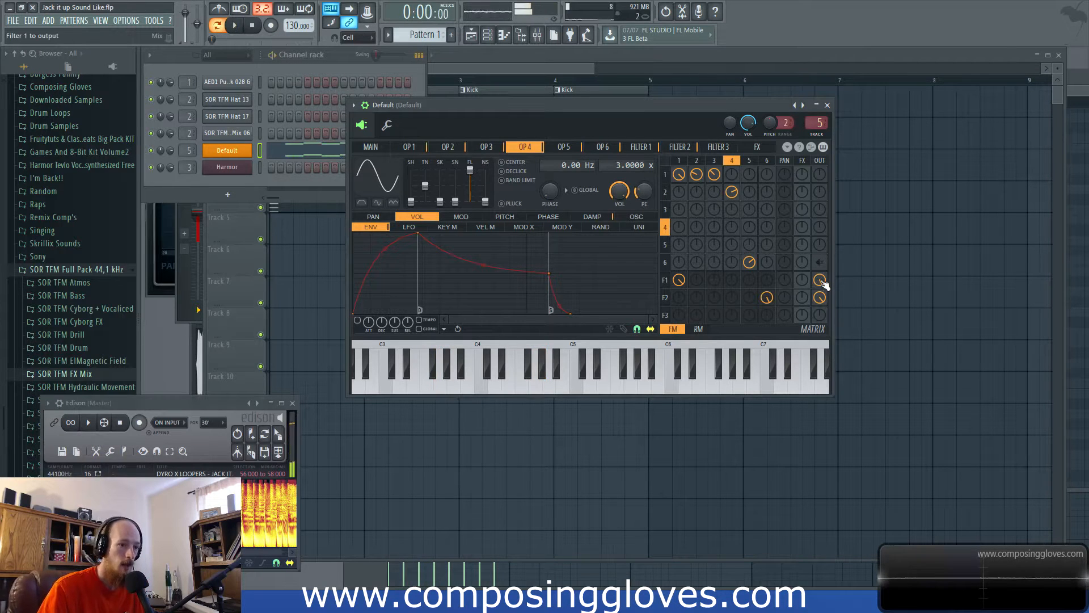
Step: Examine filter 2 and the envelopes and frequency ratios of operators 1, 2 and 3, shifting the synth window slightly
click(665, 299)
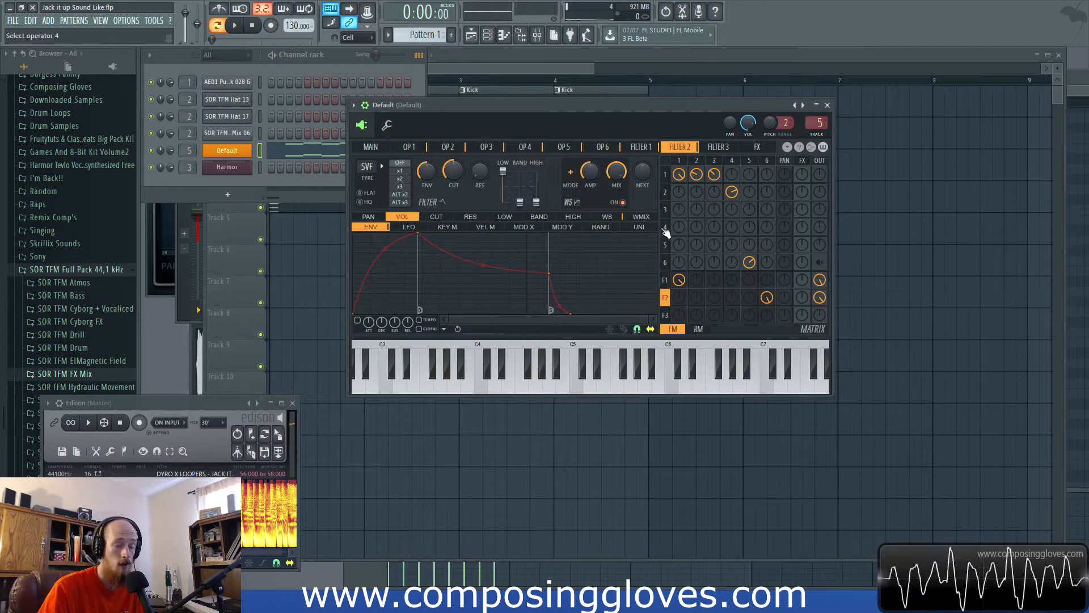
click(669, 175)
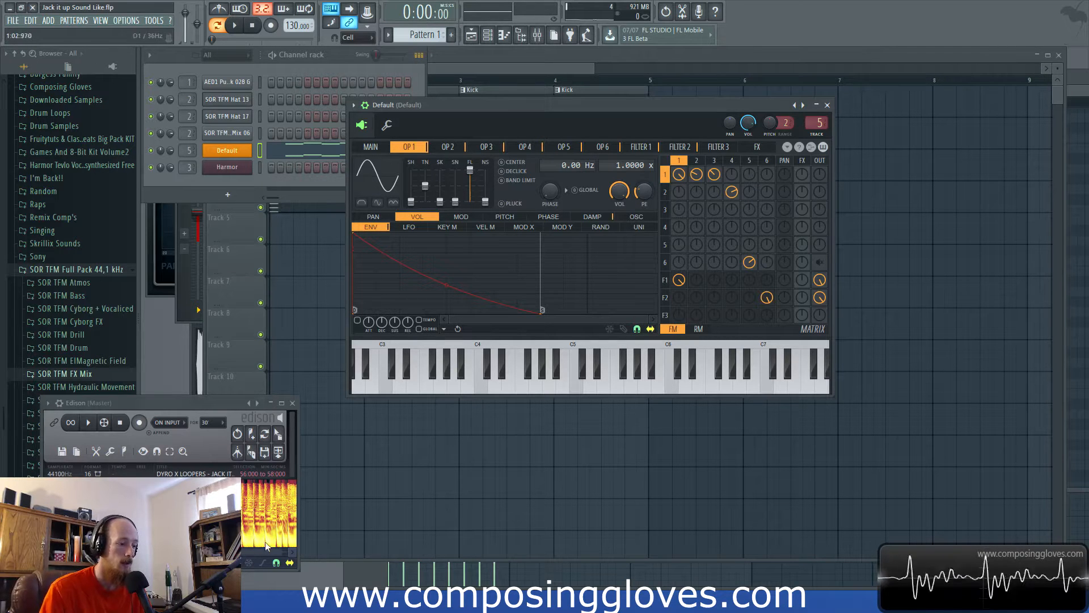
drag(690, 108, 715, 103)
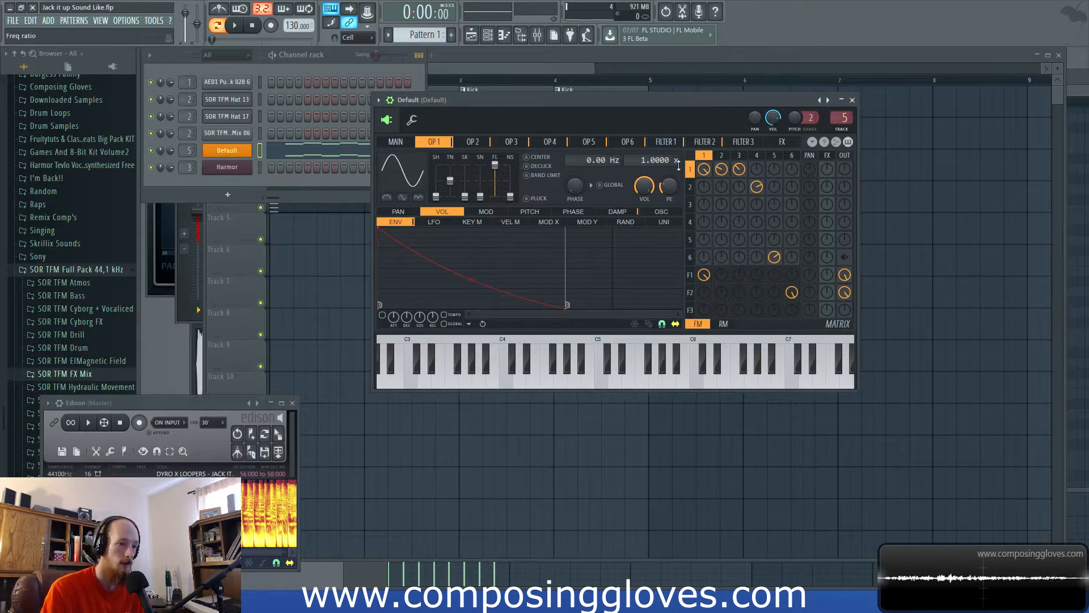
click(690, 187)
click(705, 158)
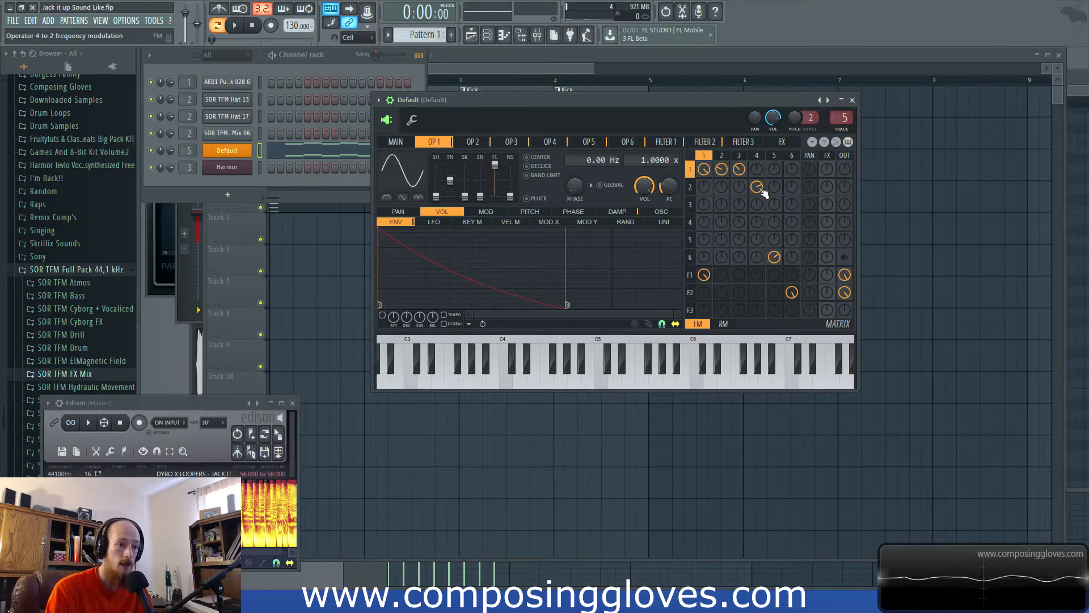
click(740, 156)
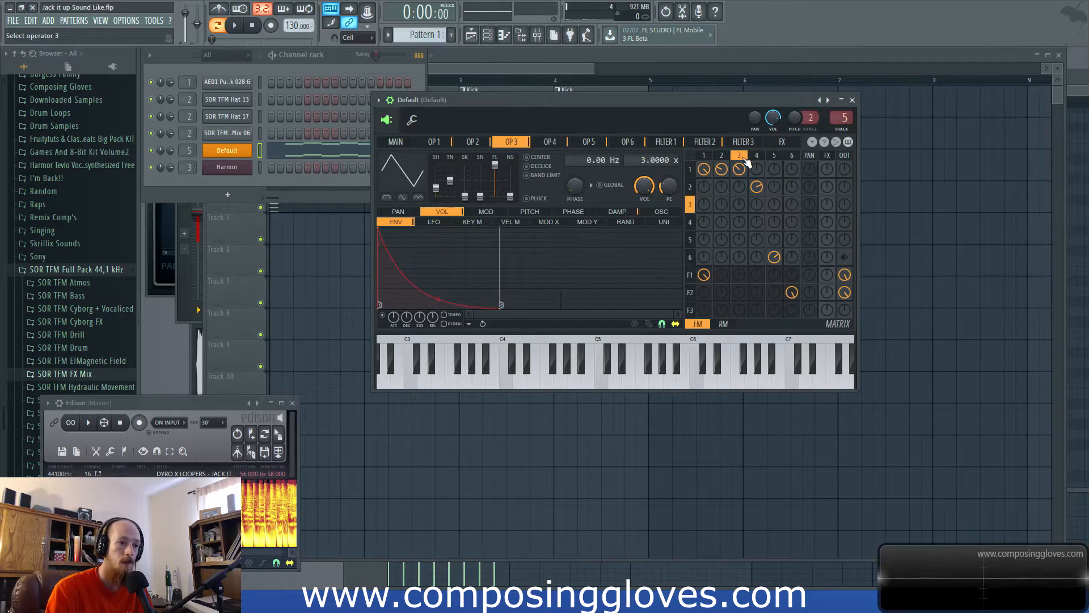
click(698, 186)
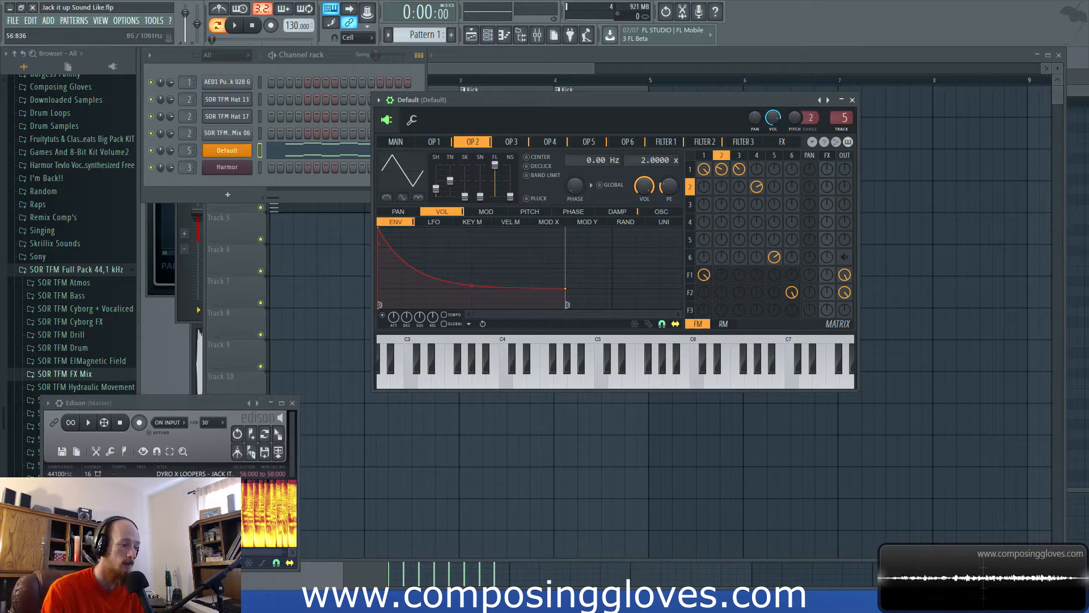
Step: Solo track 3 in the playlist, audition it briefly, and bring all tracks back in
click(499, 69)
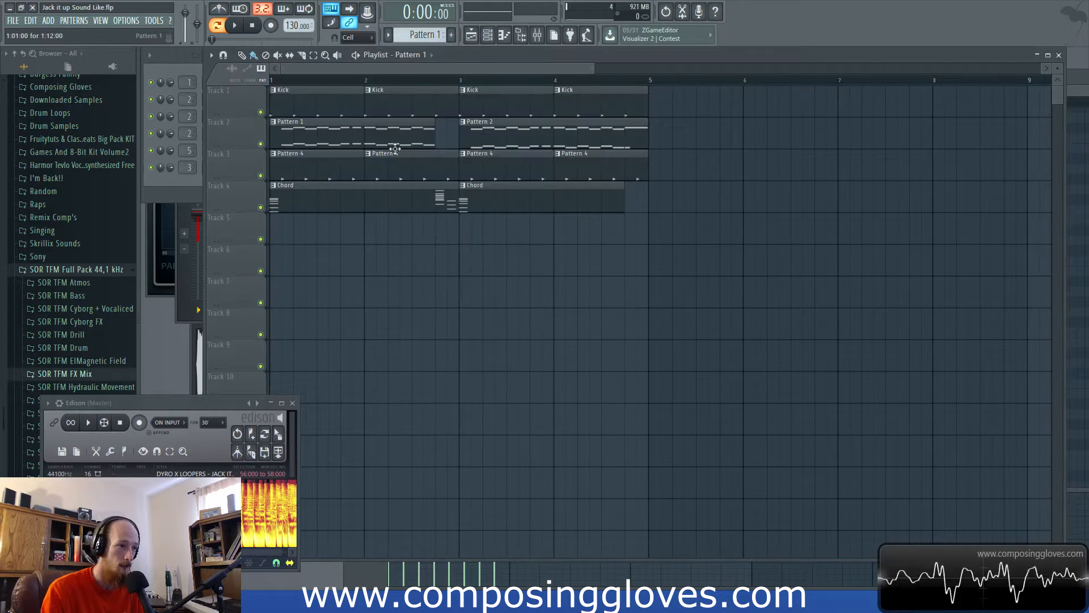
right_click(261, 175)
key(space)
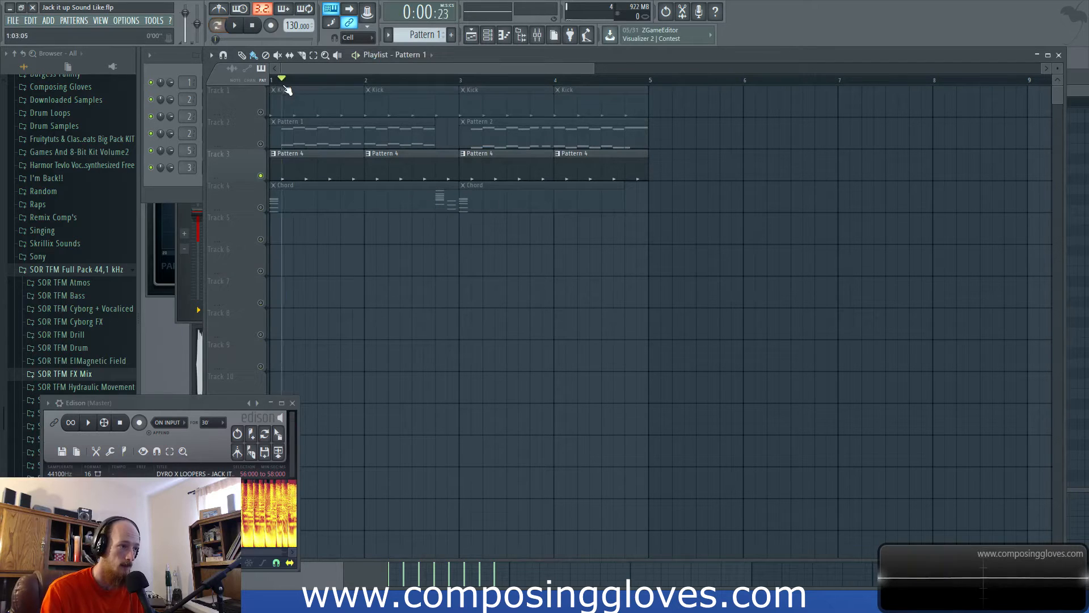
key(space)
right_click(262, 176)
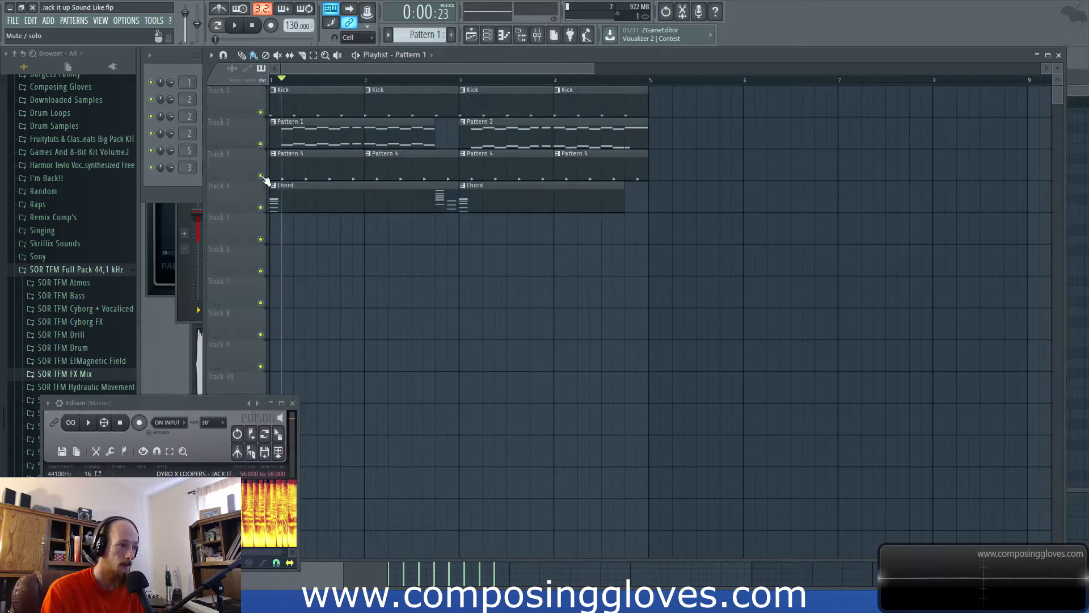
click(260, 111)
click(261, 111)
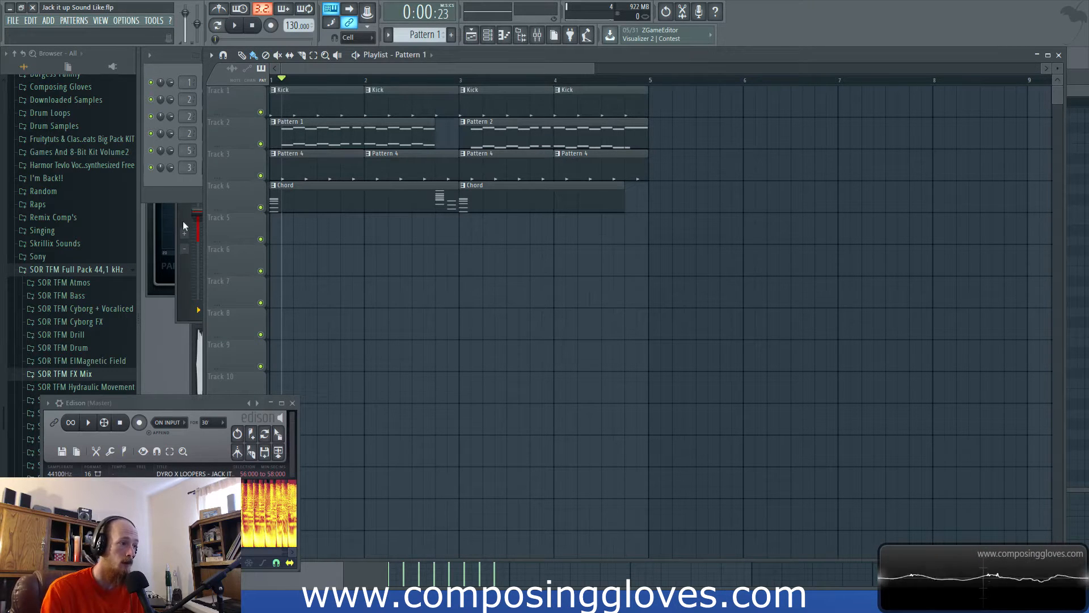
Step: Reopen the Default synth channel and examine operators 6, 5, 3 and 4
click(185, 183)
click(227, 150)
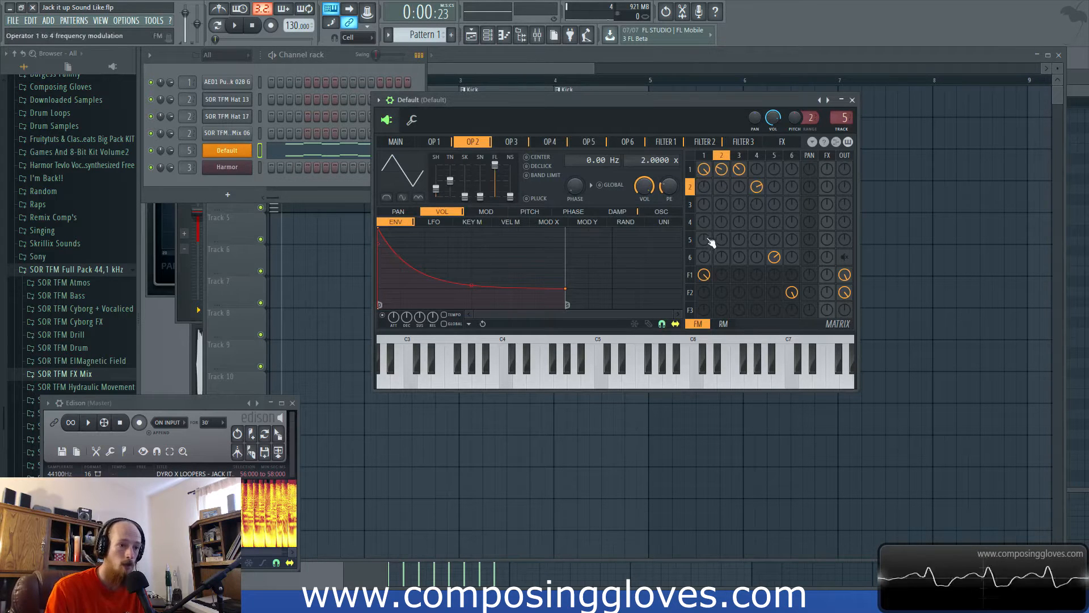
click(691, 258)
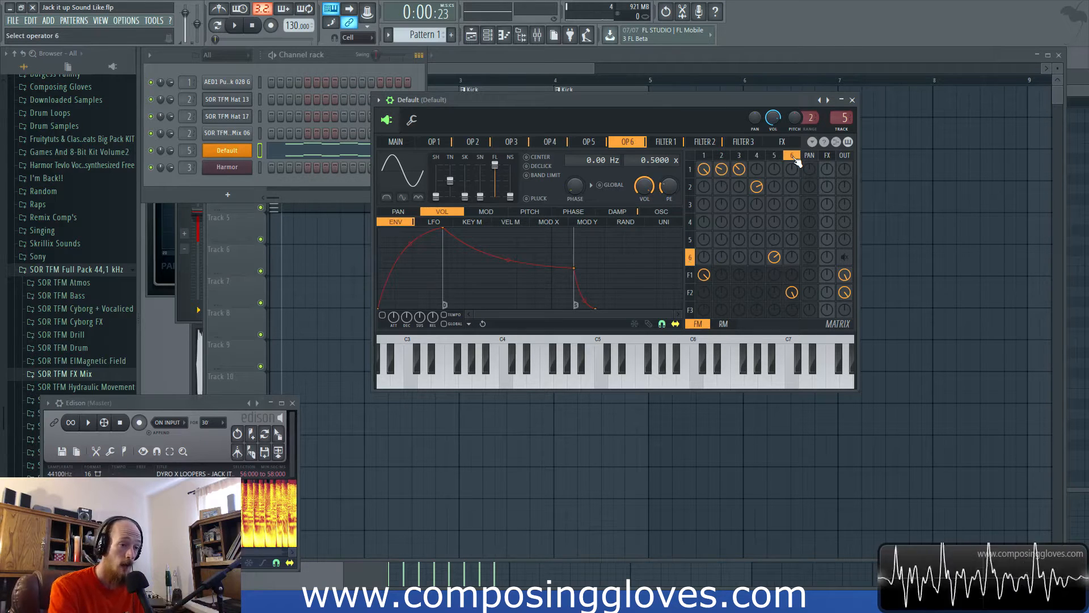
click(774, 155)
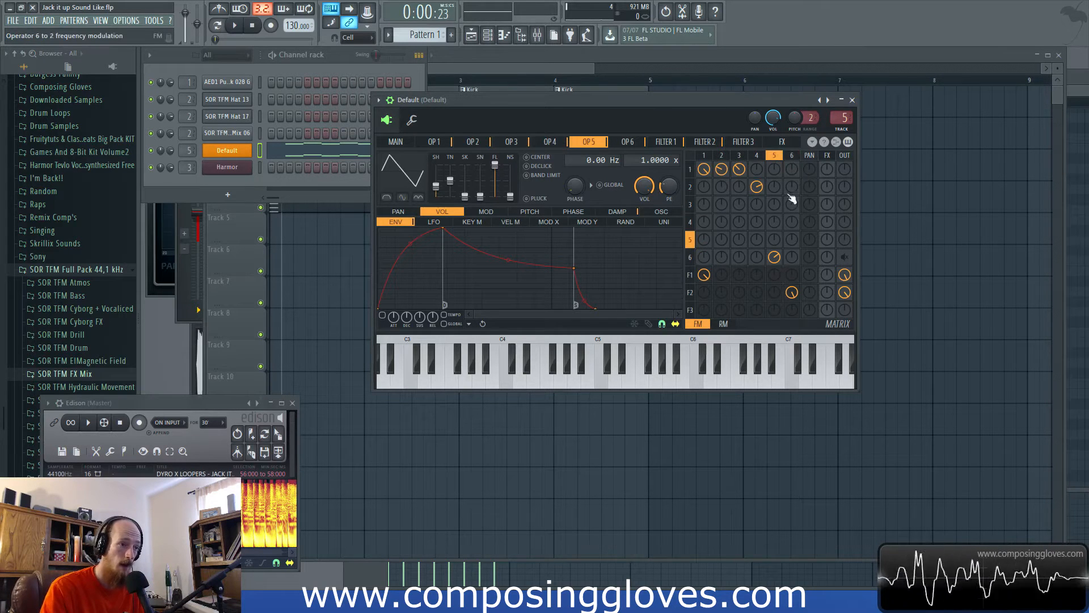
click(741, 156)
click(758, 157)
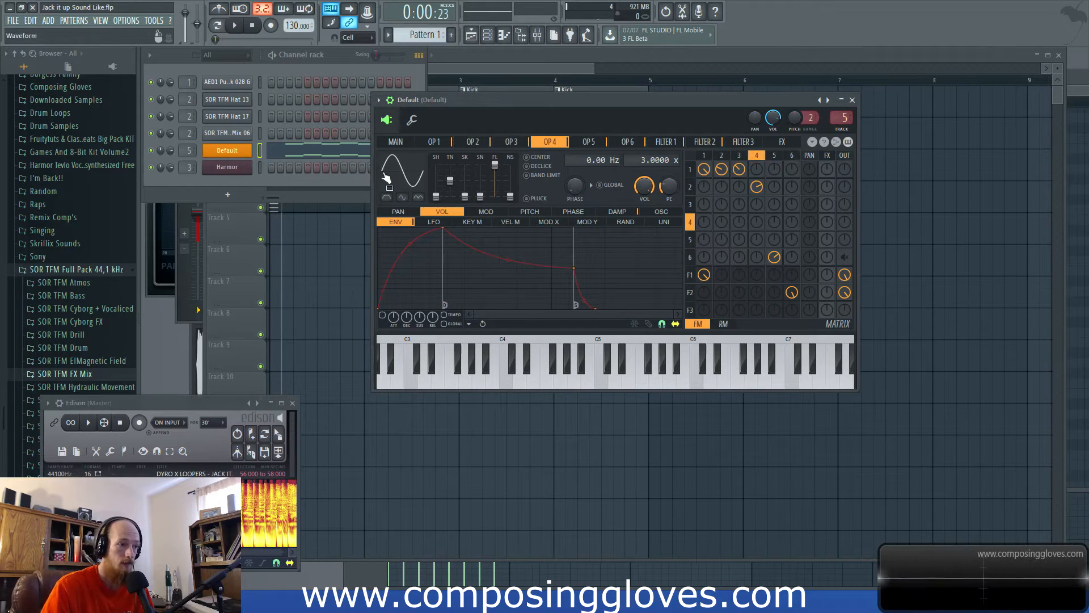
Step: Compare the waveforms of operators 1, 4, 5 and 6, trying out operator 1's wave shape (SH) amount
click(704, 157)
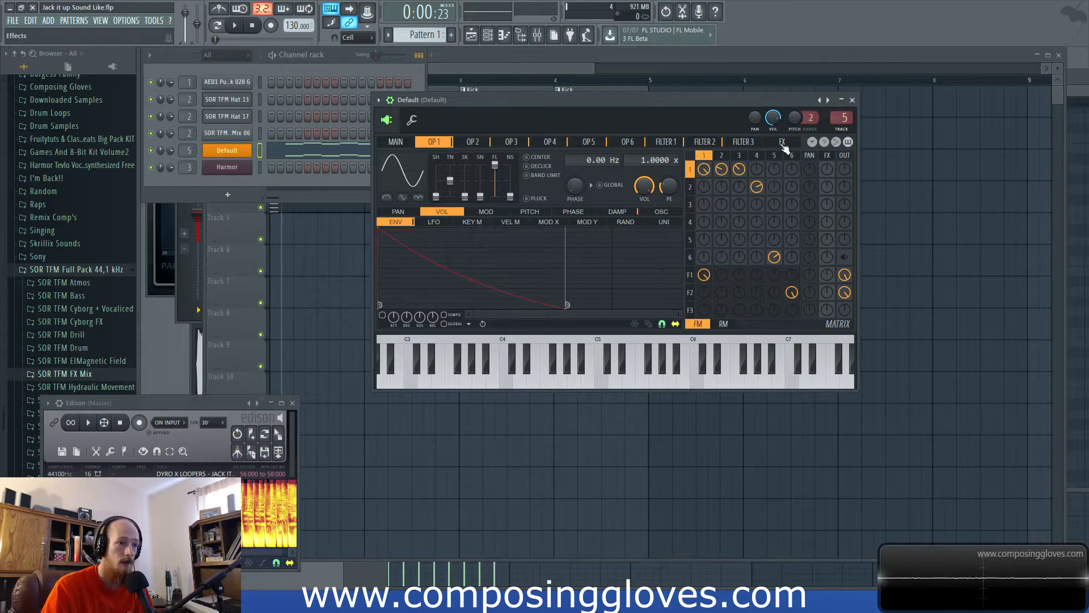
click(757, 156)
click(774, 156)
click(705, 156)
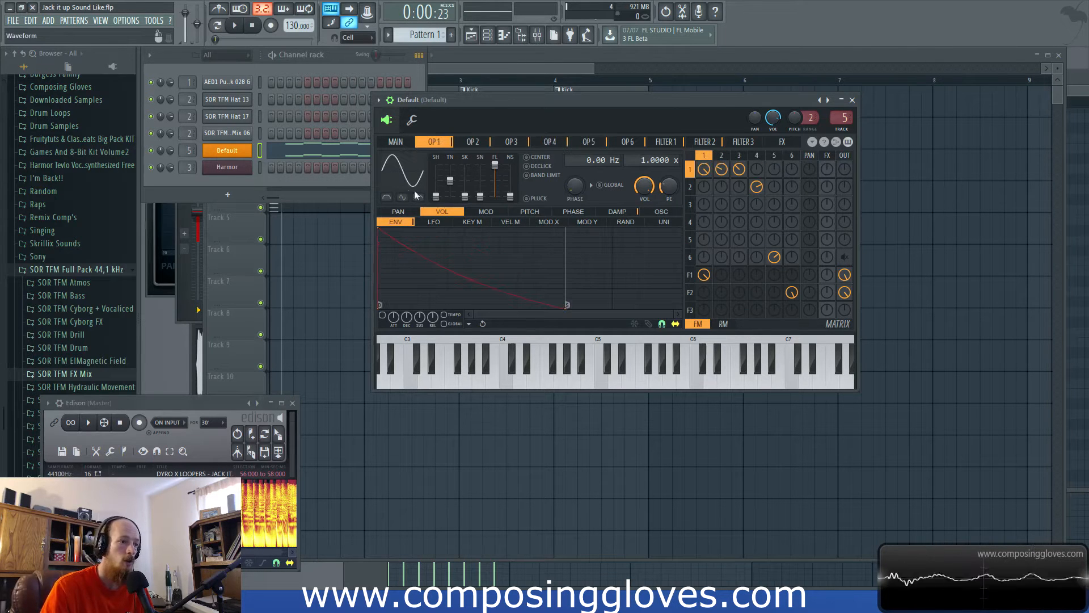
mouse_move(436, 197)
mouse_down()
mouse_move(435, 168)
mouse_move(436, 187)
mouse_up()
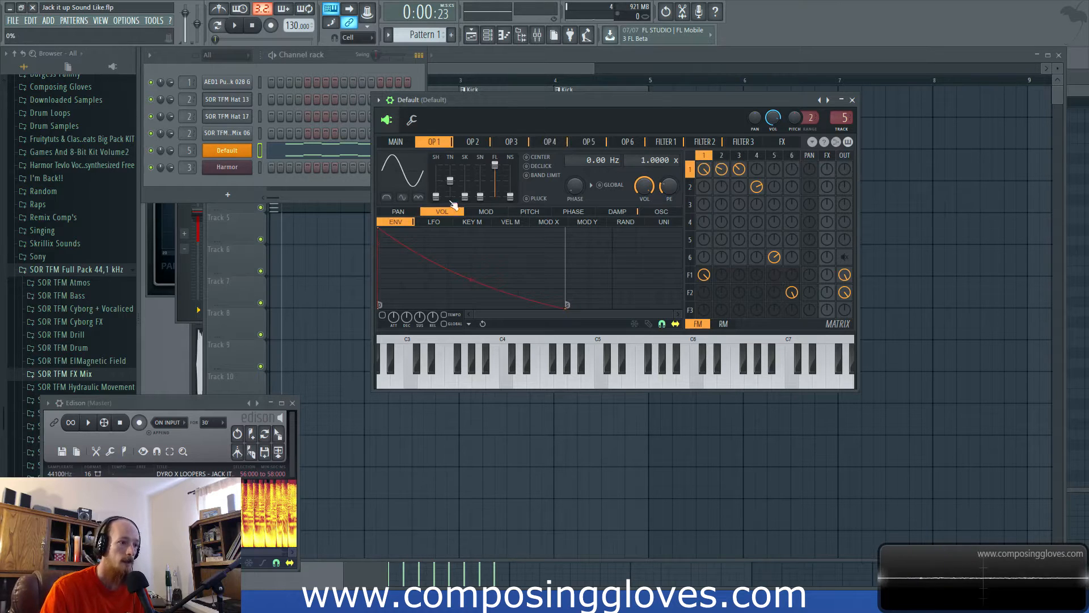
click(777, 156)
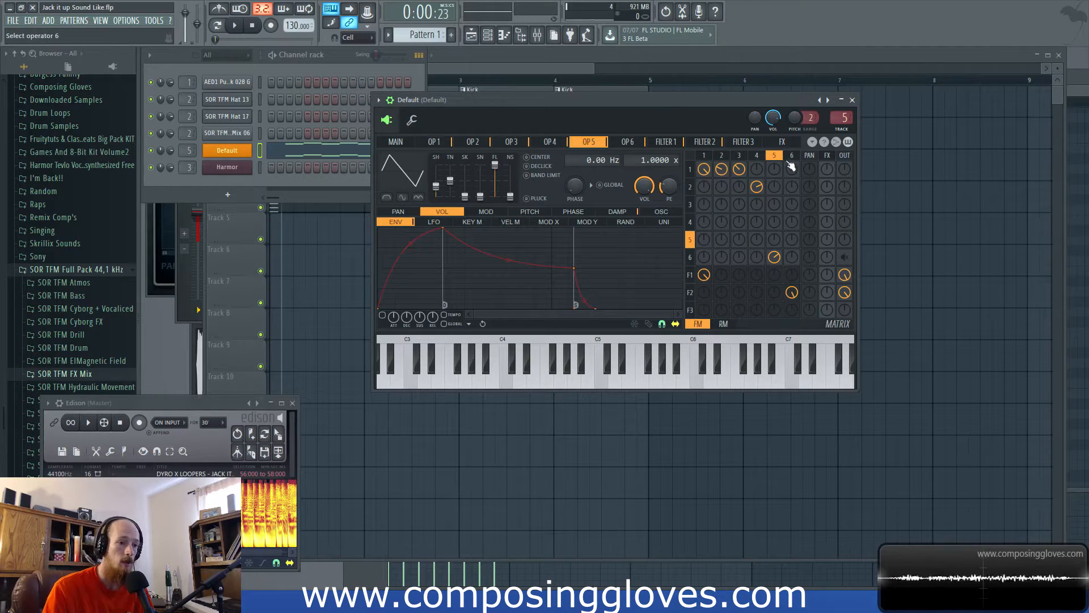
click(792, 155)
Step: Compare the filter 1 and filter 2 settings and try out operator 6's direct output level
click(692, 277)
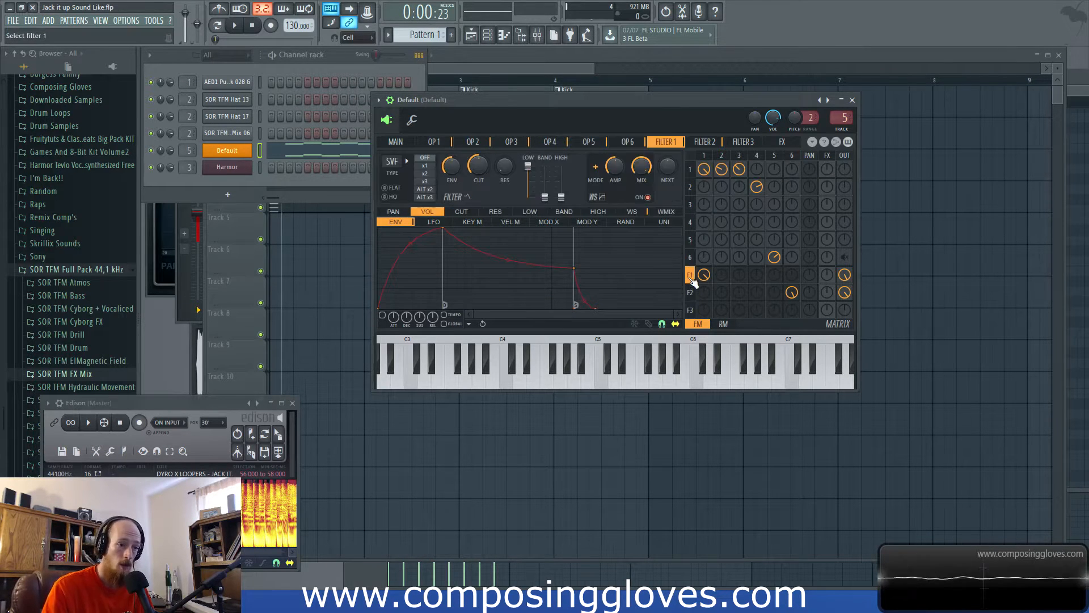
click(691, 292)
click(691, 278)
click(692, 293)
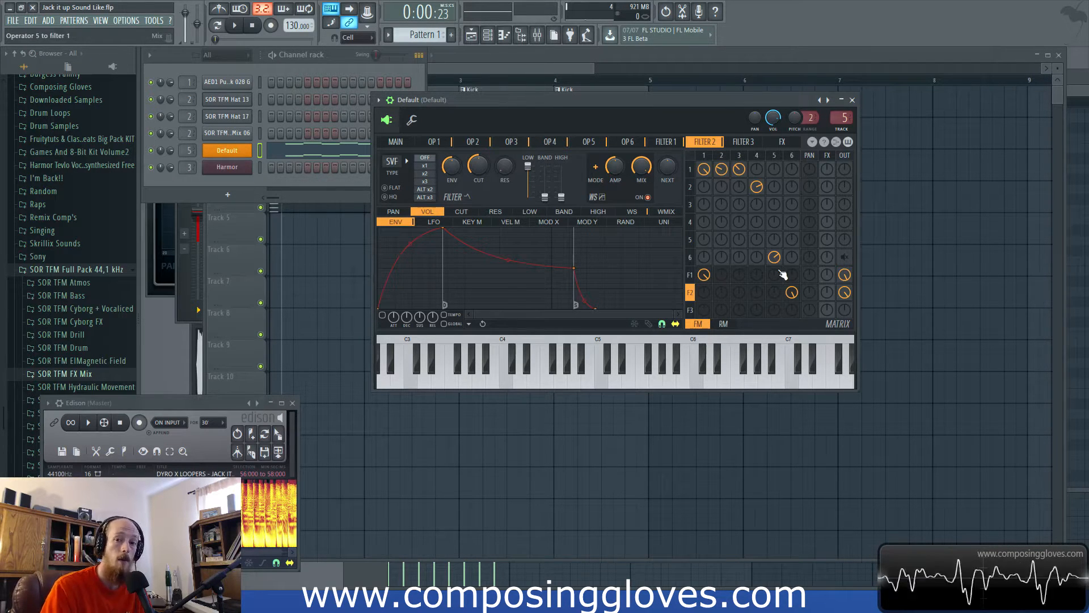
click(845, 257)
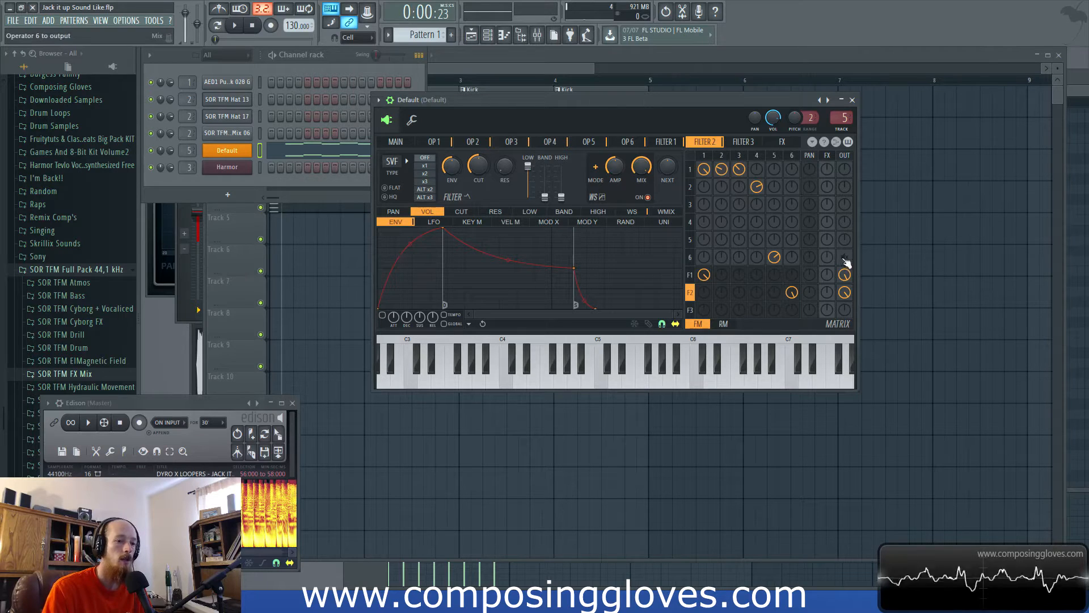
drag(845, 259, 849, 270)
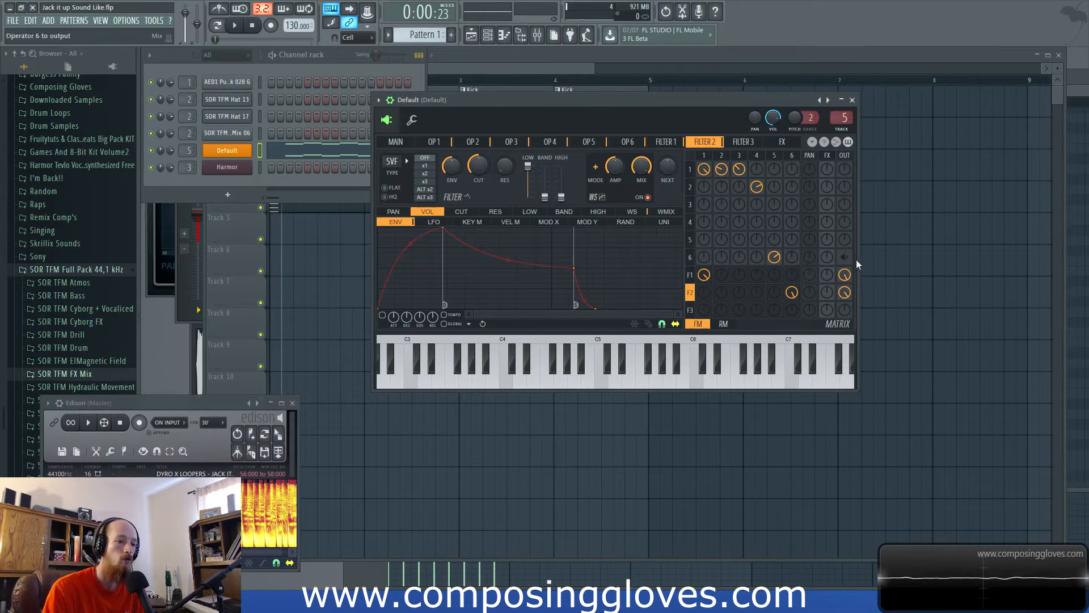
Step: Show filter 1's waveshaper mix and waveshaper curve, and filter 2's waveshaper curve
click(690, 275)
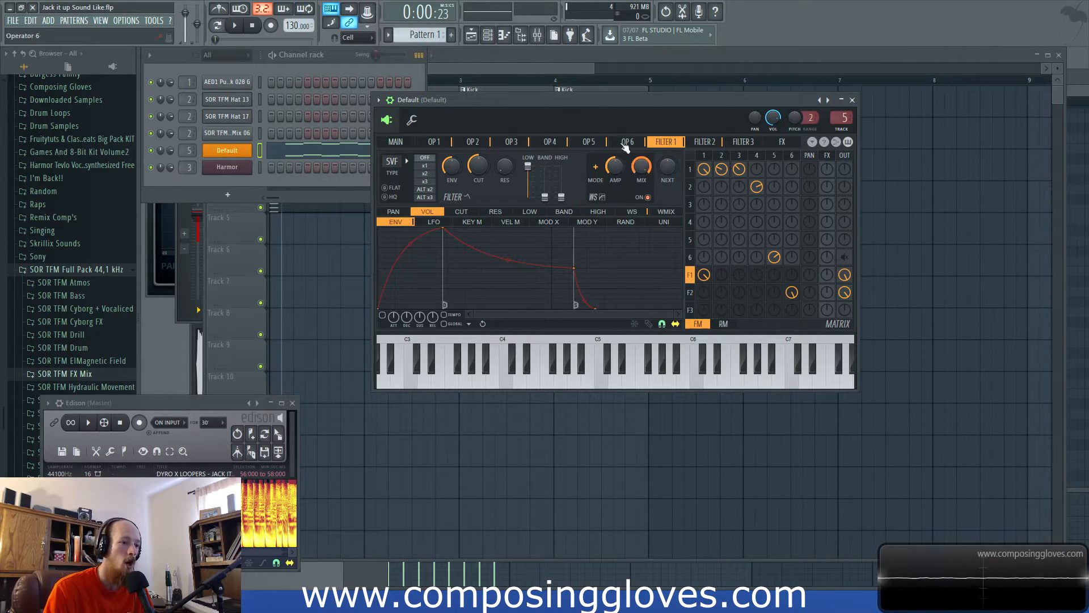
click(657, 215)
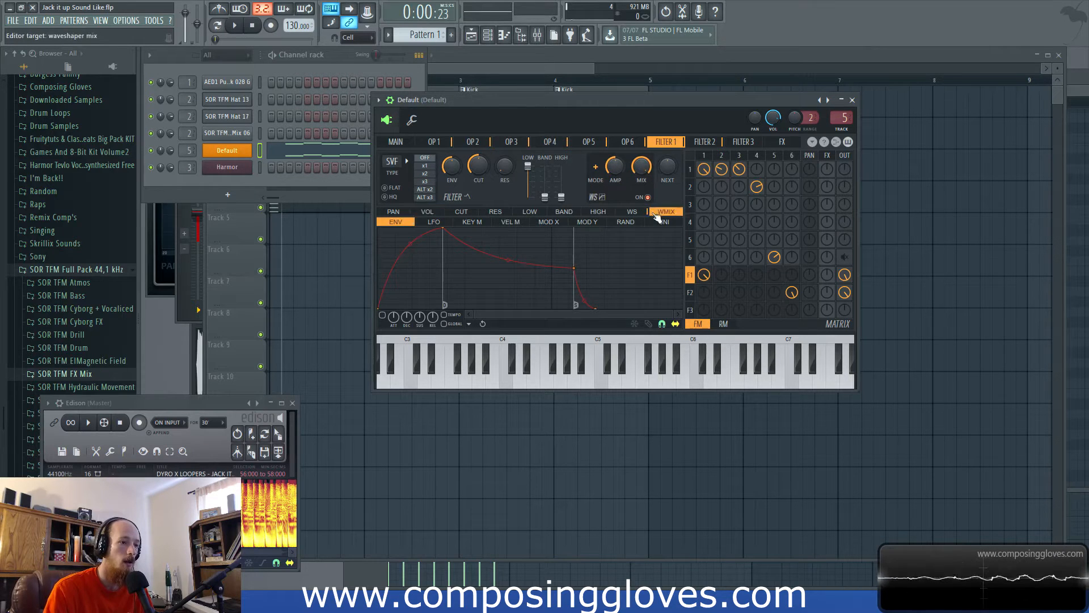
click(632, 211)
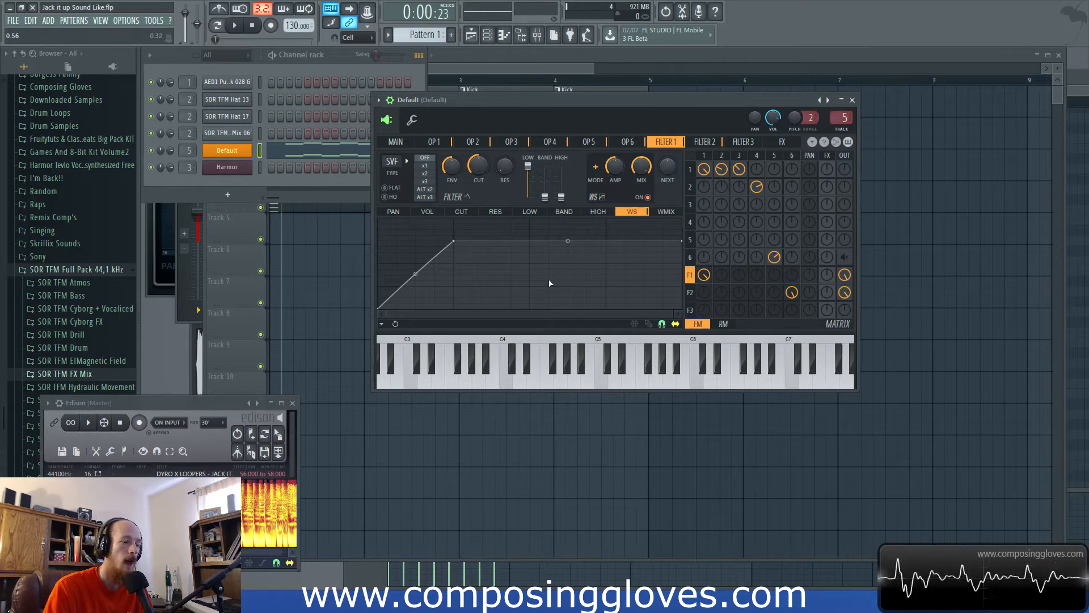
click(689, 291)
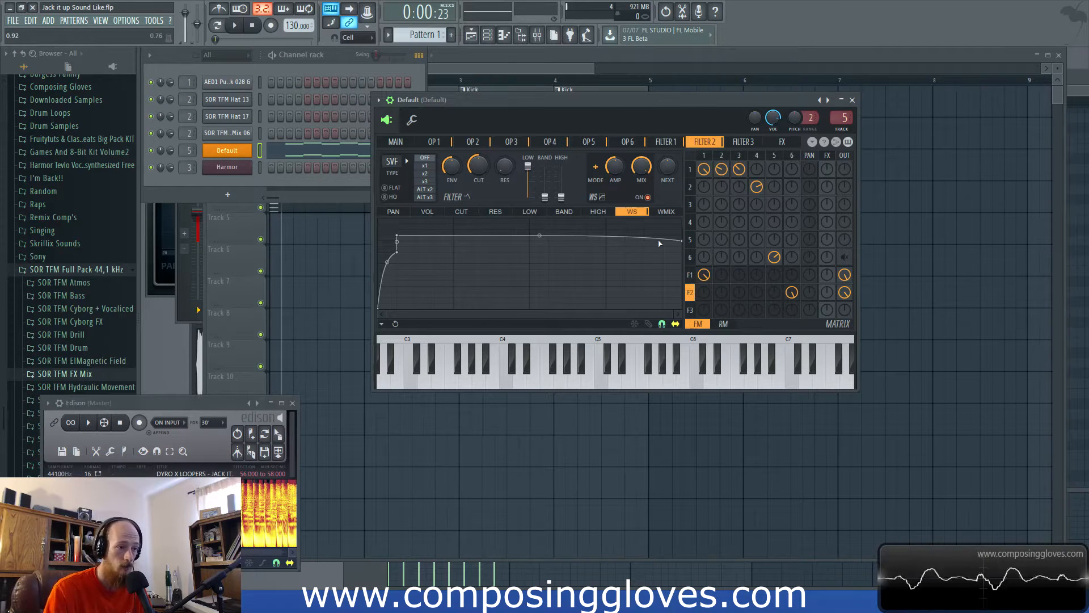
Step: Raise the first curve point of filter 2's waveshaper slightly and audition the pattern
mouse_move(387, 262)
mouse_down()
mouse_move(387, 307)
mouse_move(387, 255)
mouse_up()
key(space)
key(space)
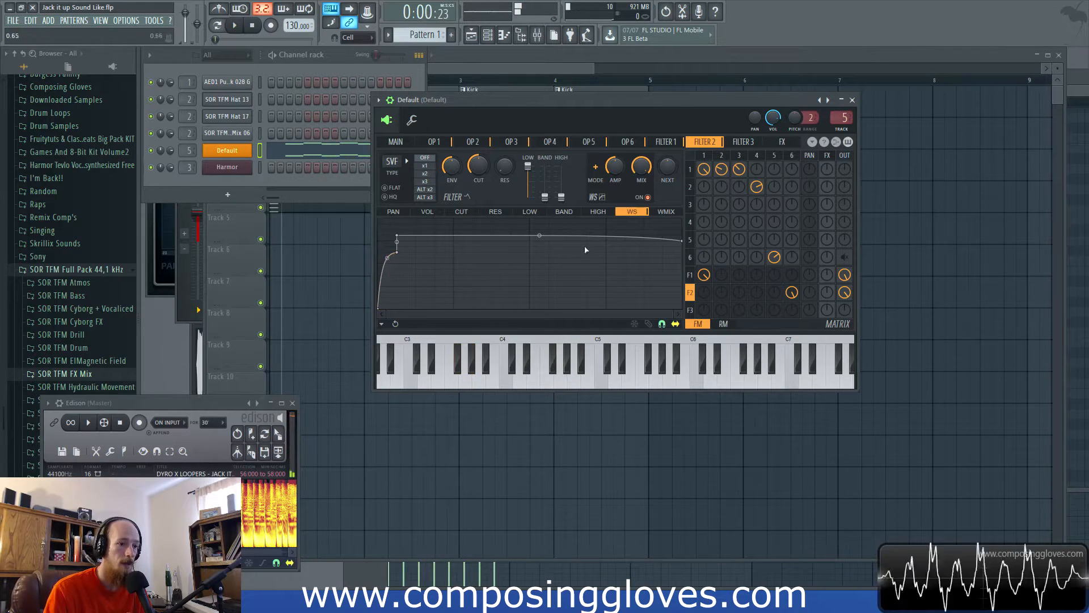
Step: Compare the sound with filter 2's waveshaper off and on during playback, leaving it on
click(648, 198)
key(space)
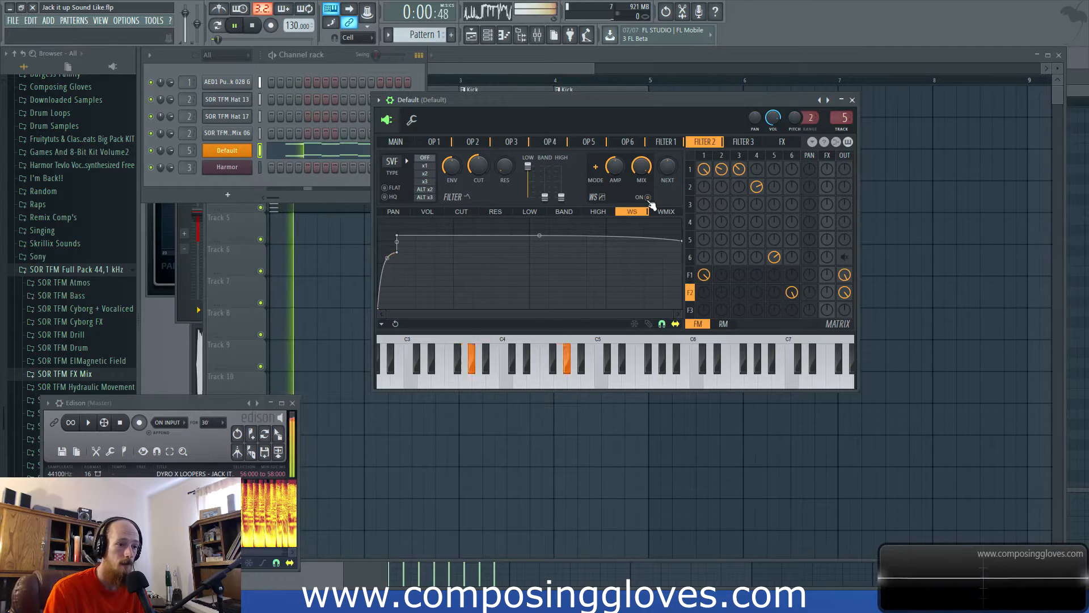
click(647, 198)
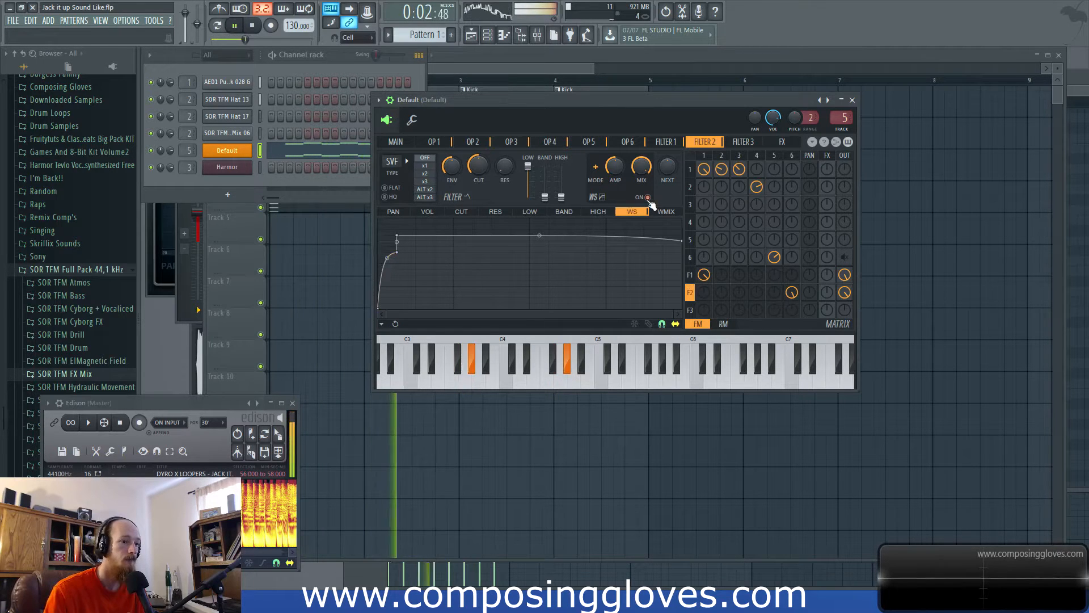
key(space)
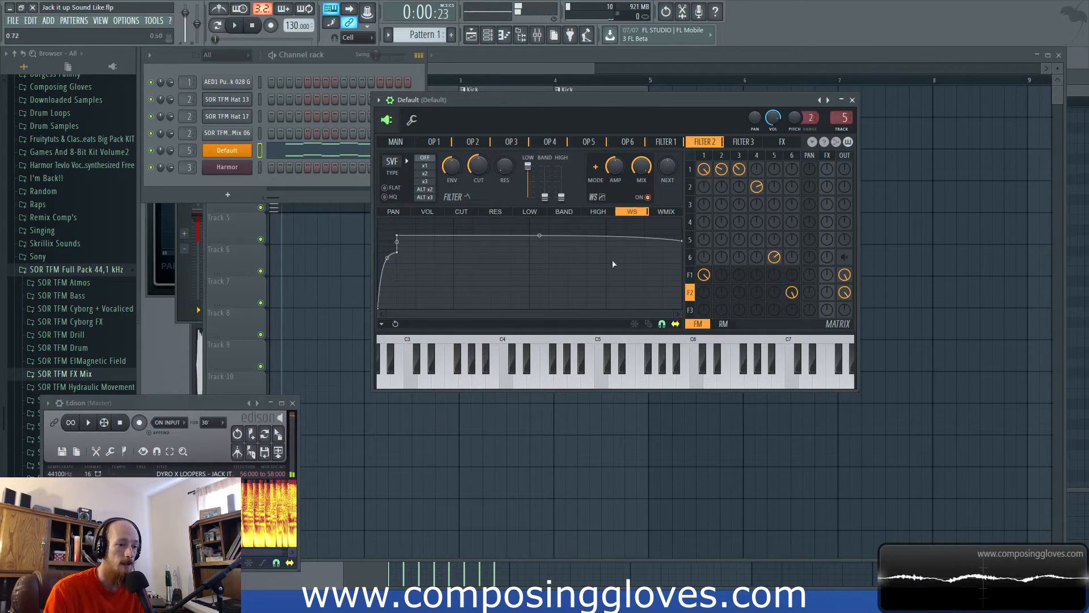
Step: Compare filter 1's waveshaper off and on during playback, and show its waveshaper mix envelope
click(690, 275)
click(647, 197)
key(space)
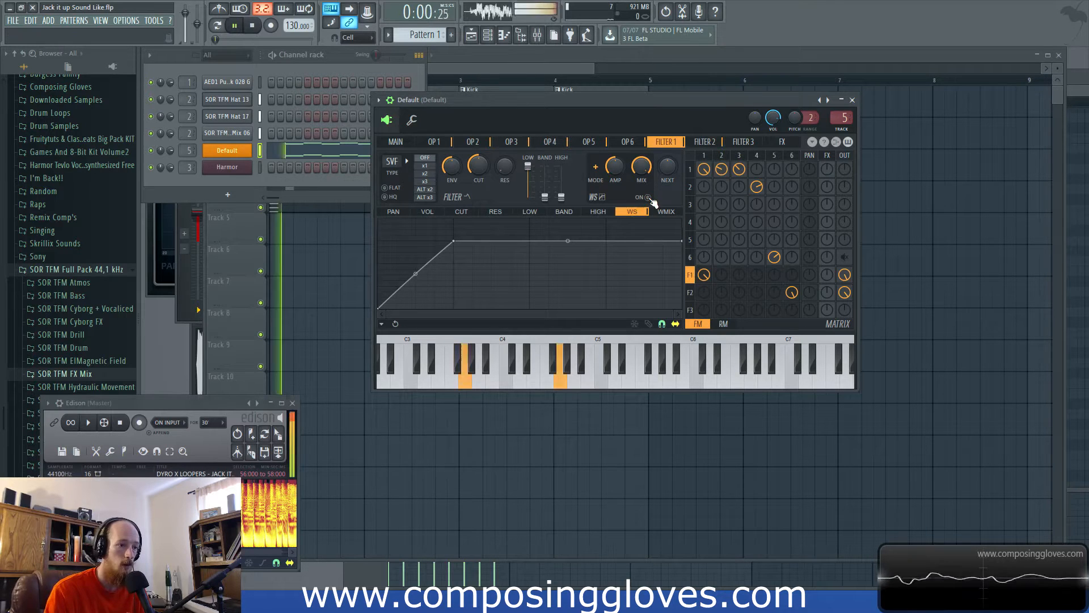
click(647, 198)
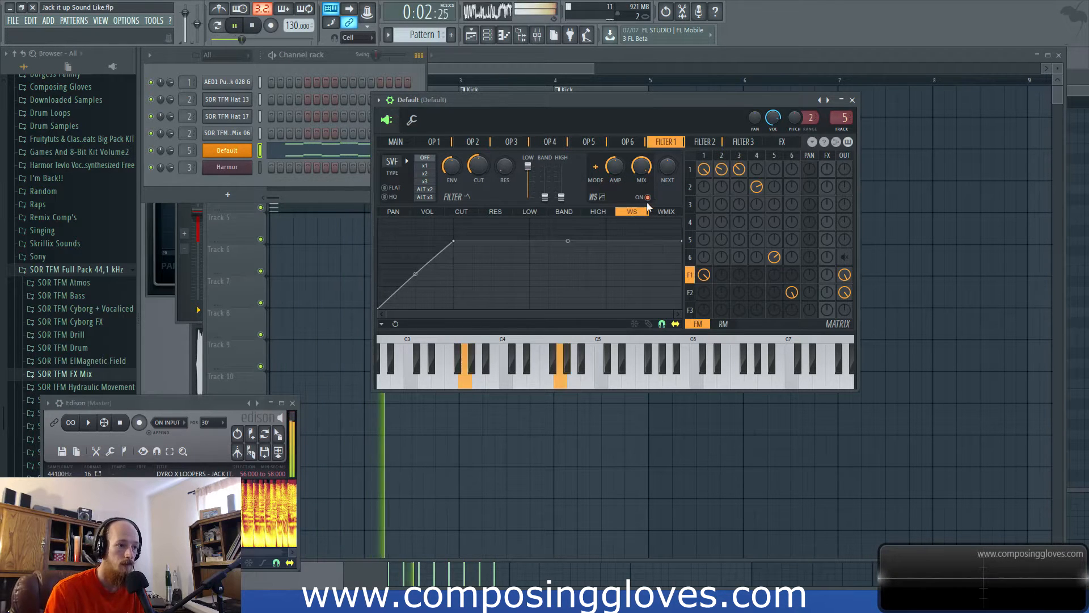
key(space)
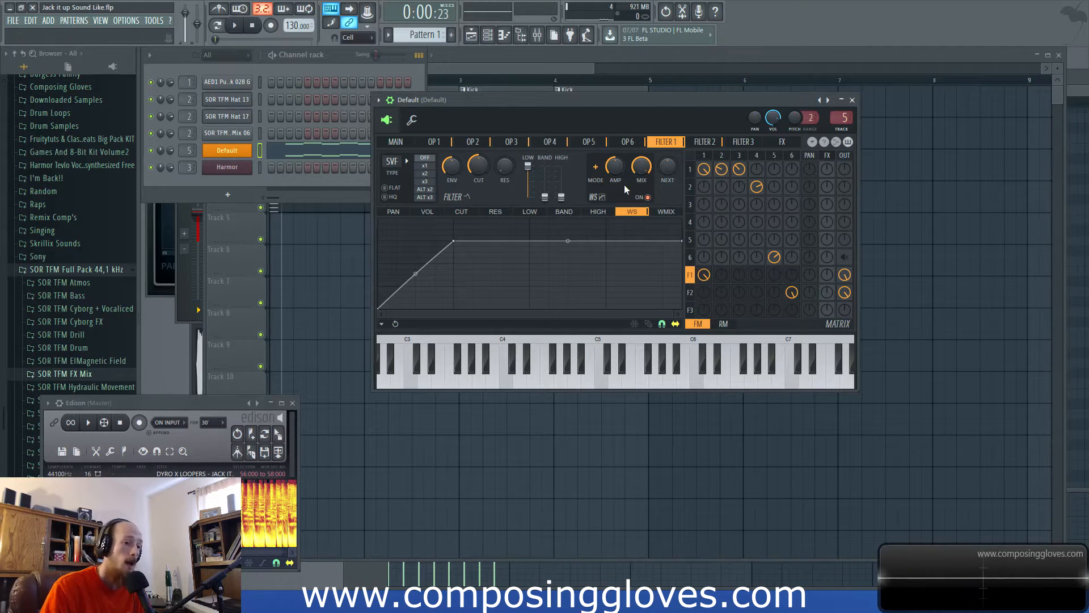
click(666, 211)
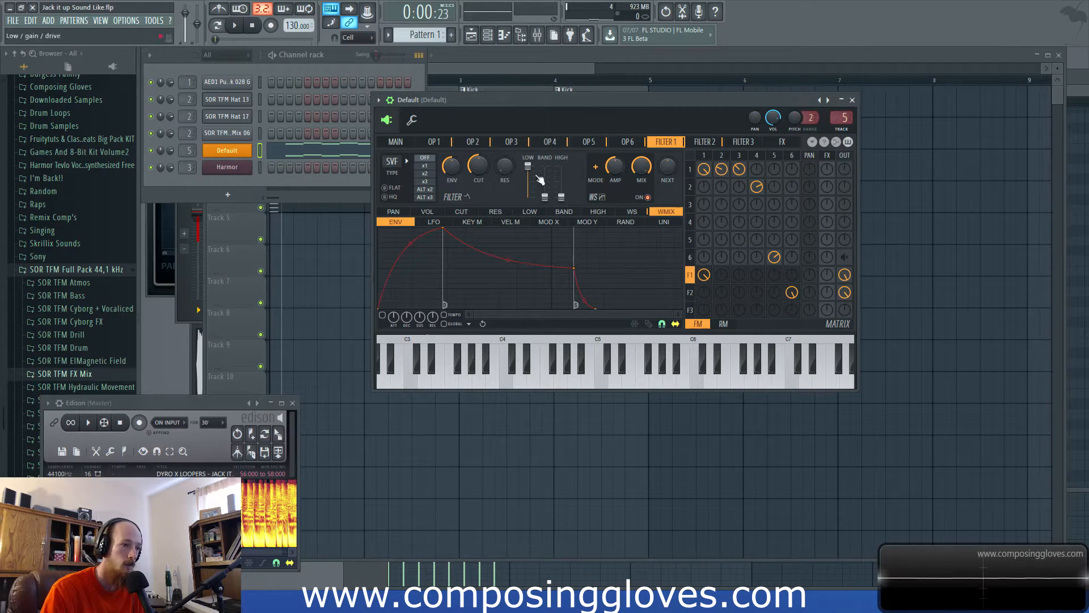
Step: Silence the filter 1 and filter 2 outputs, audition operator 1's direct output, and turn that output back down
click(848, 292)
click(845, 274)
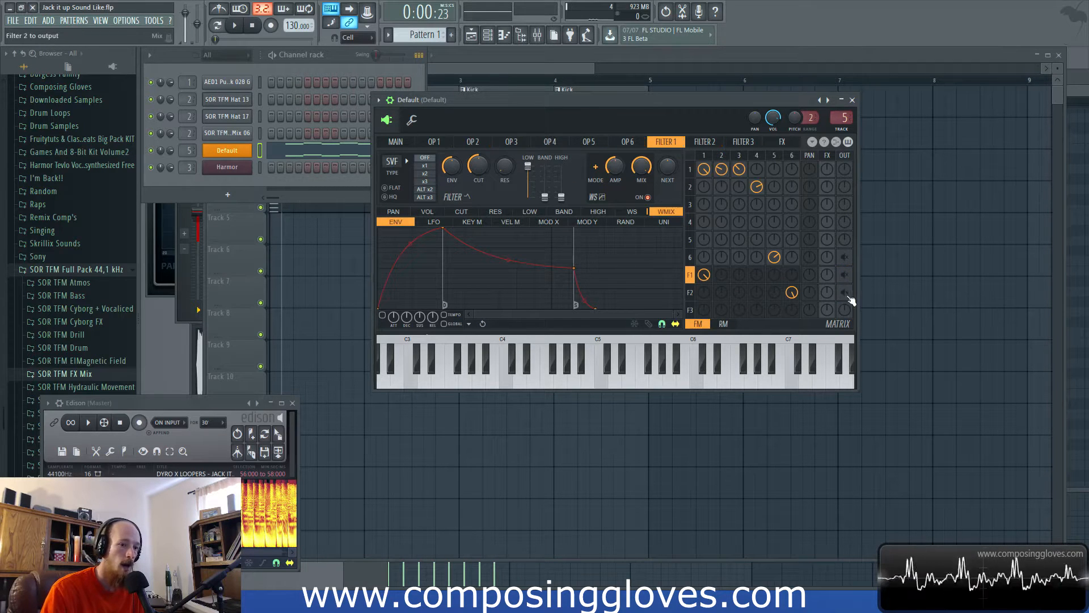
click(846, 169)
key(space)
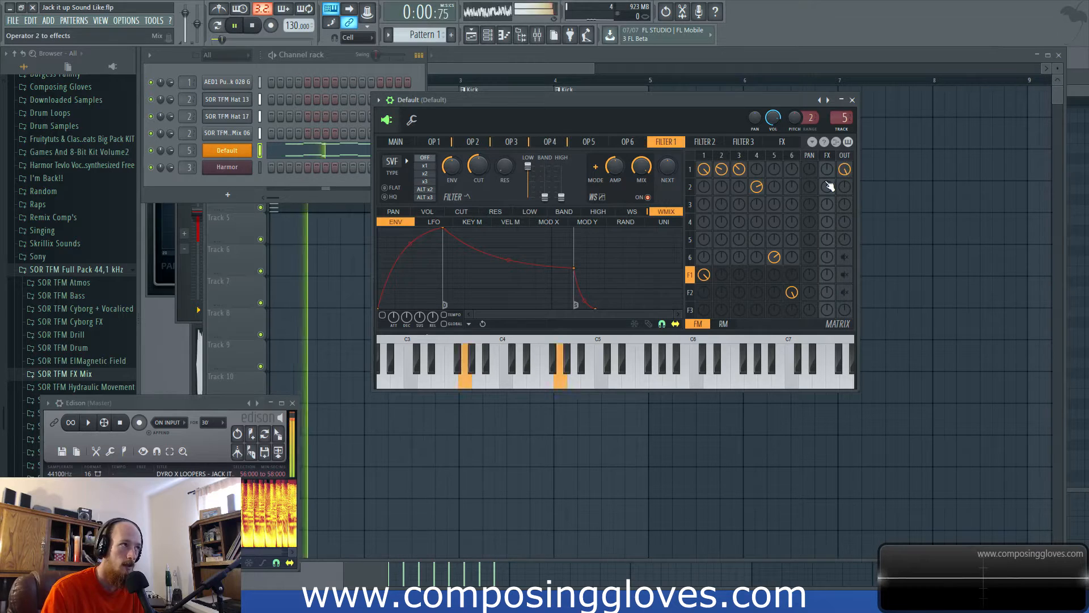
key(space)
click(846, 170)
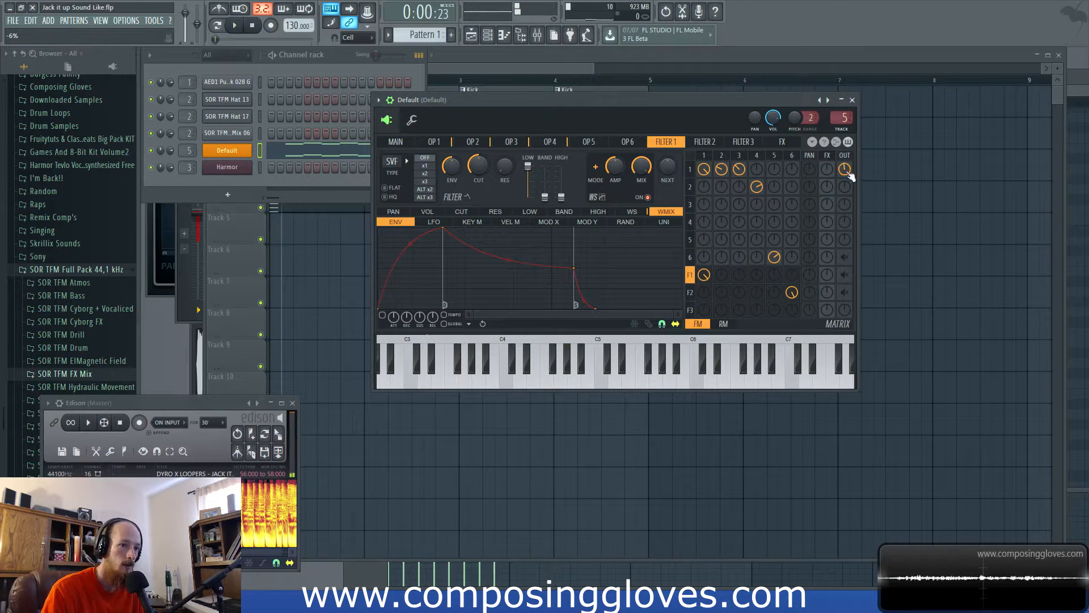
Step: Audition operator 6's direct output at 100%, turn it back off and restore the filter 1 and filter 2 outputs
click(845, 258)
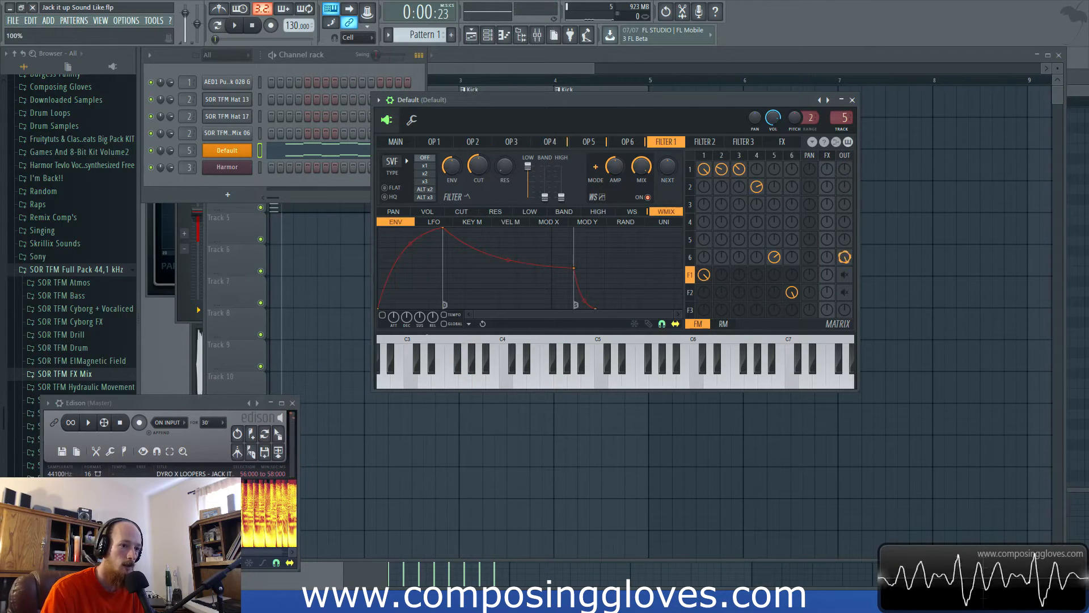
key(space)
drag(846, 258, 848, 261)
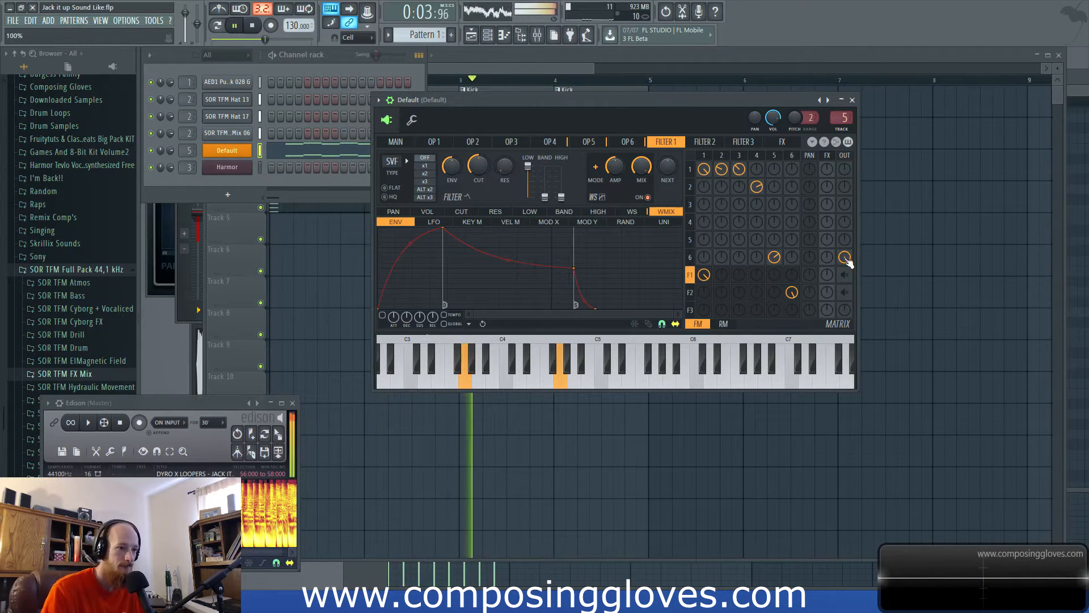
key(space)
drag(846, 258, 849, 284)
click(845, 274)
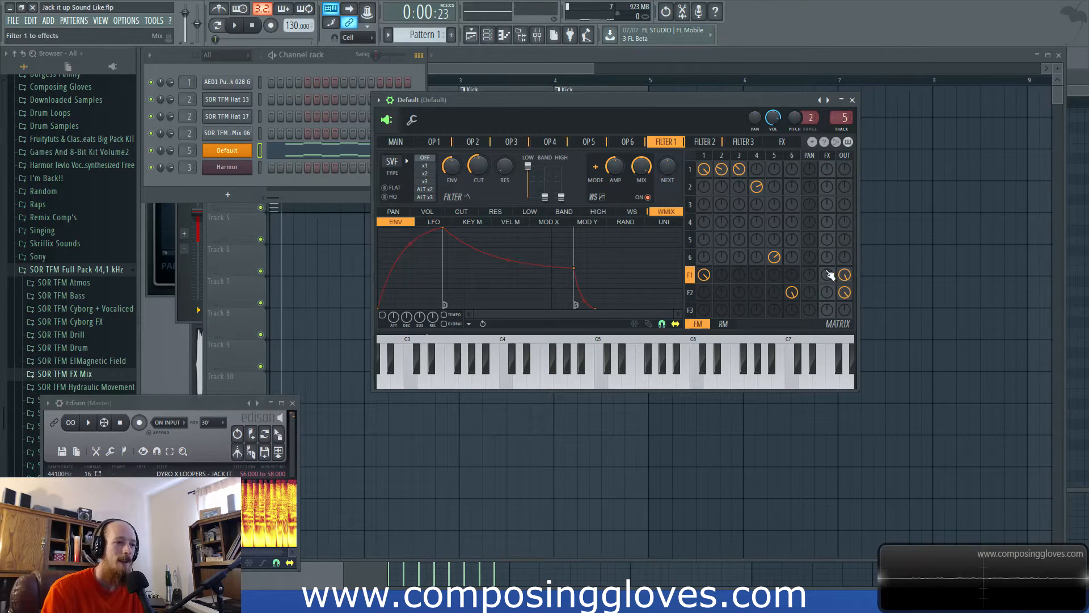
Step: Review operators 1 to 5 and how they relate to the modulation matrix, ending on operator 1
drag(702, 101, 720, 96)
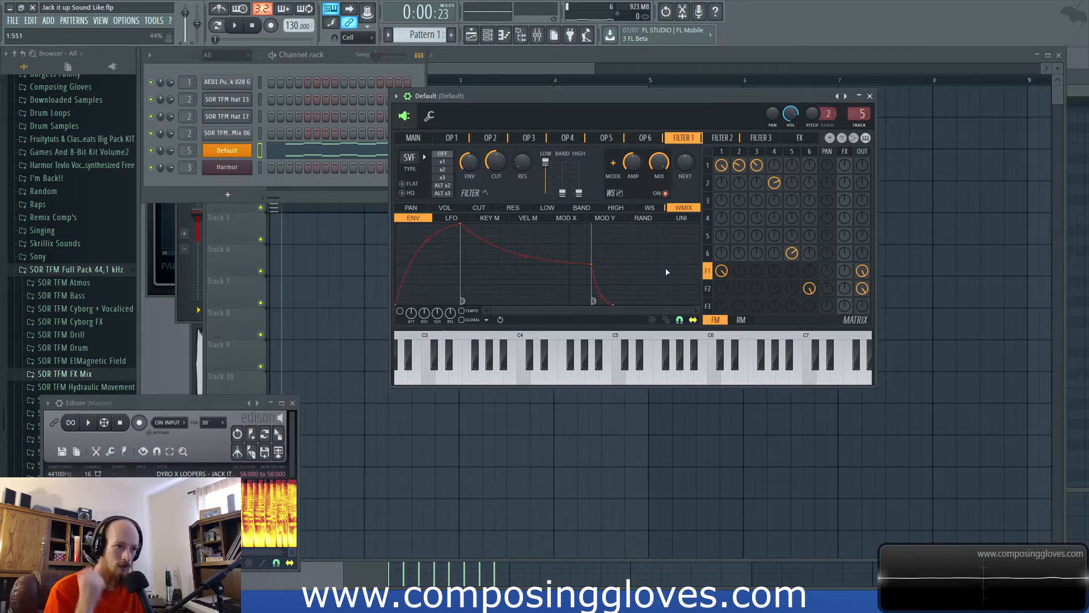
click(722, 152)
click(740, 152)
click(757, 152)
click(792, 152)
click(775, 151)
click(739, 151)
click(721, 151)
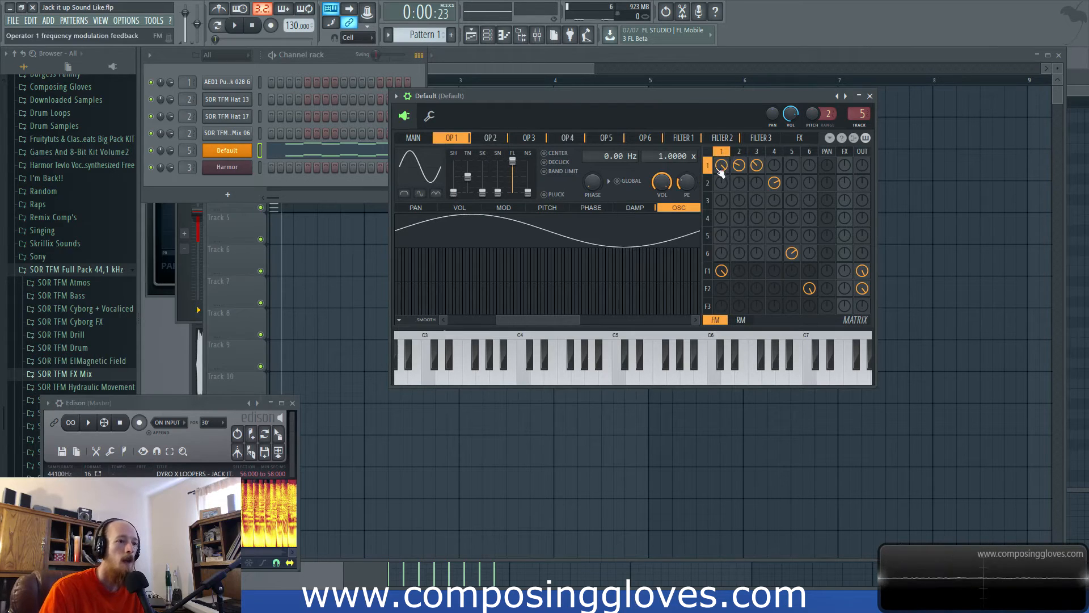
click(739, 151)
click(722, 152)
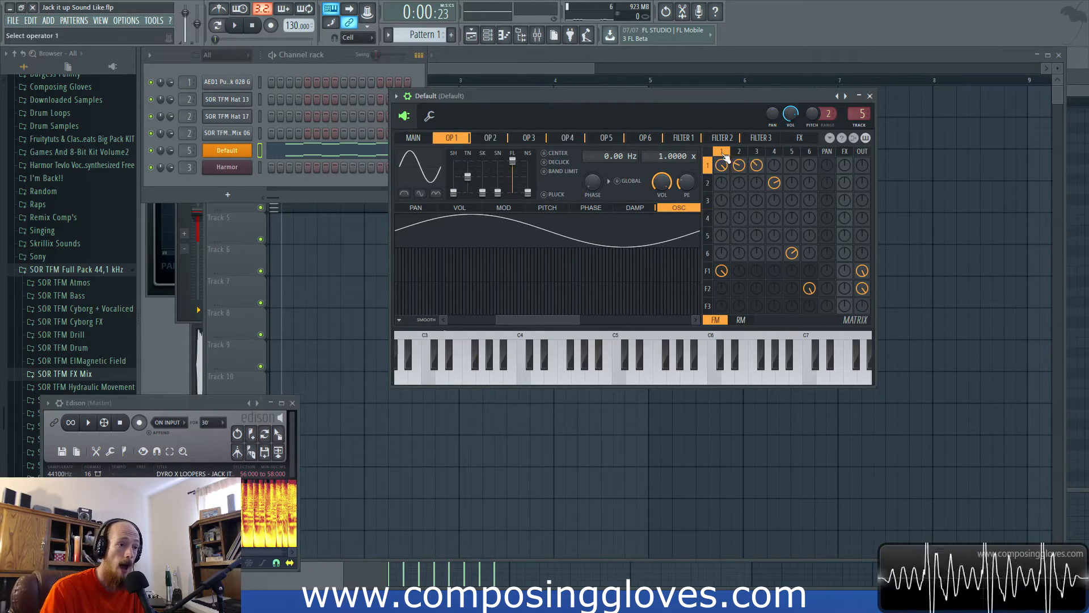
Step: Check the synth's main settings and the Default mixer track's effects, and return to the playlist
click(419, 138)
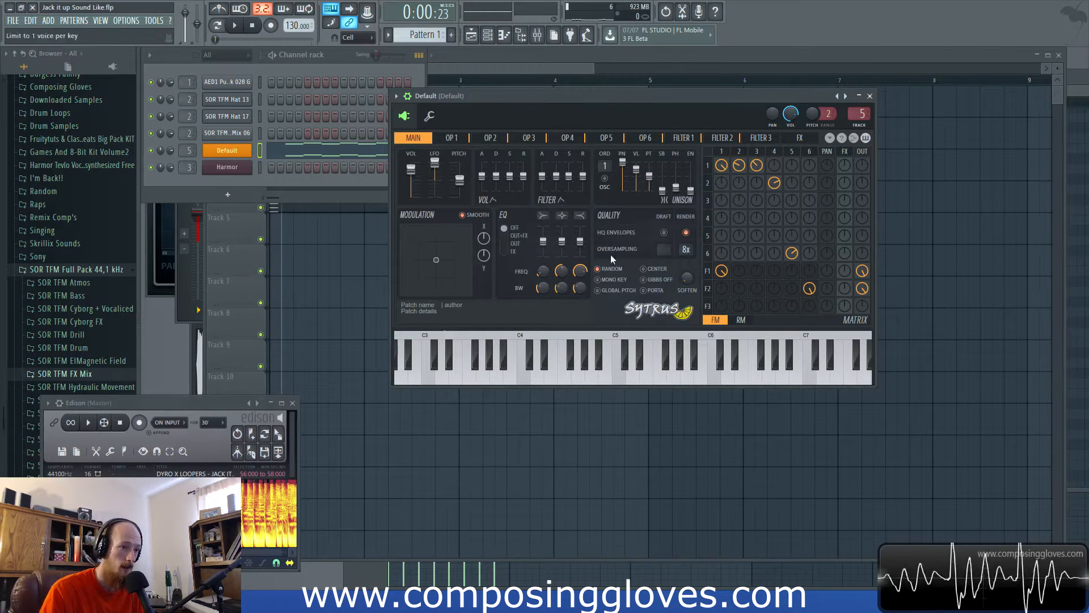
click(537, 34)
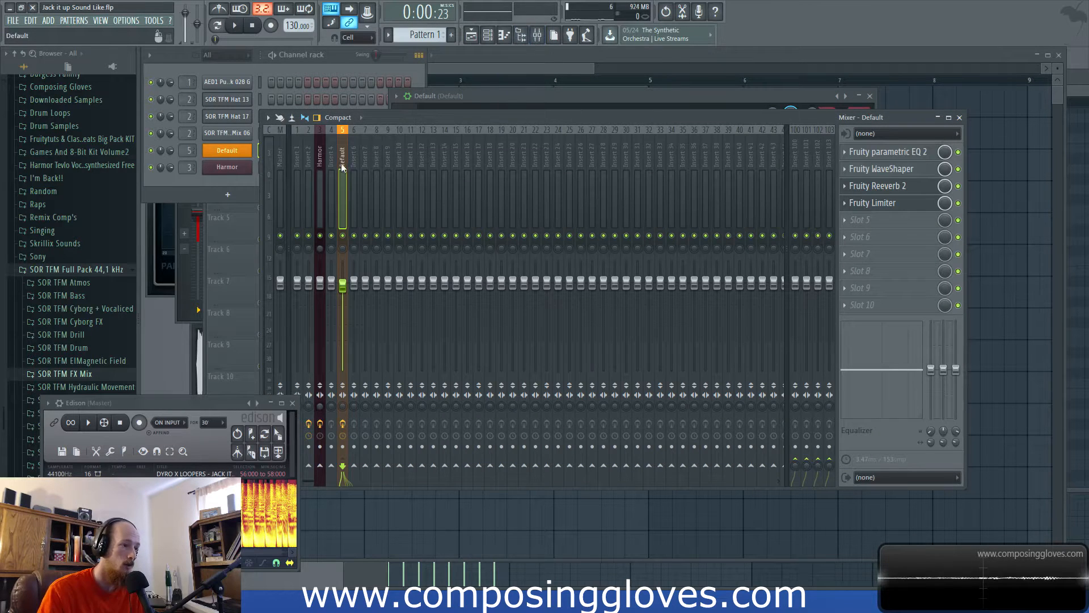
click(450, 69)
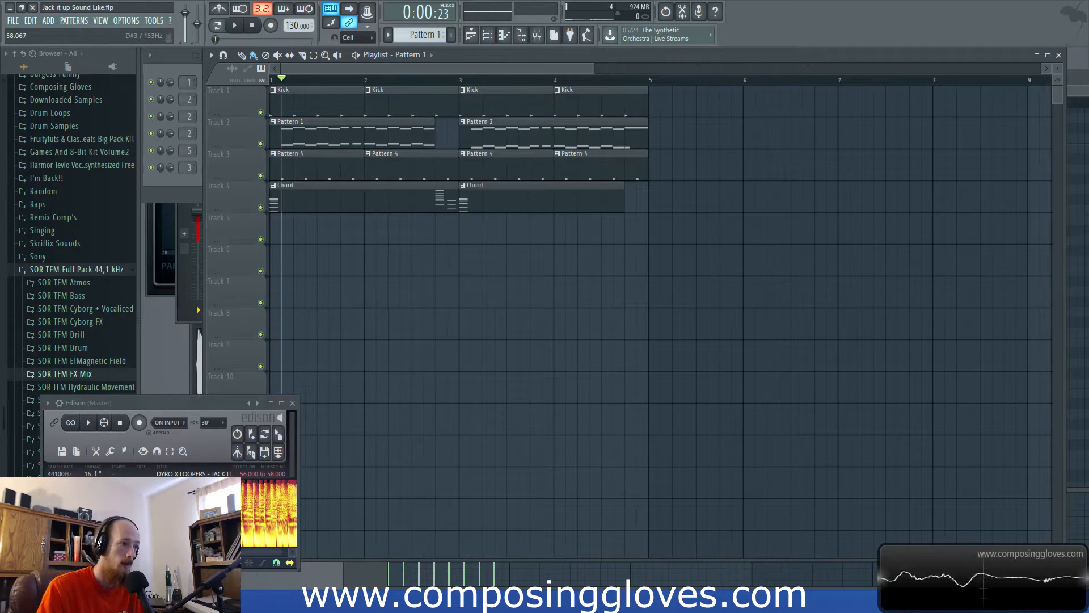
Step: Open the Chord clip's Harmor notes in the piano roll and examine them
click(288, 197)
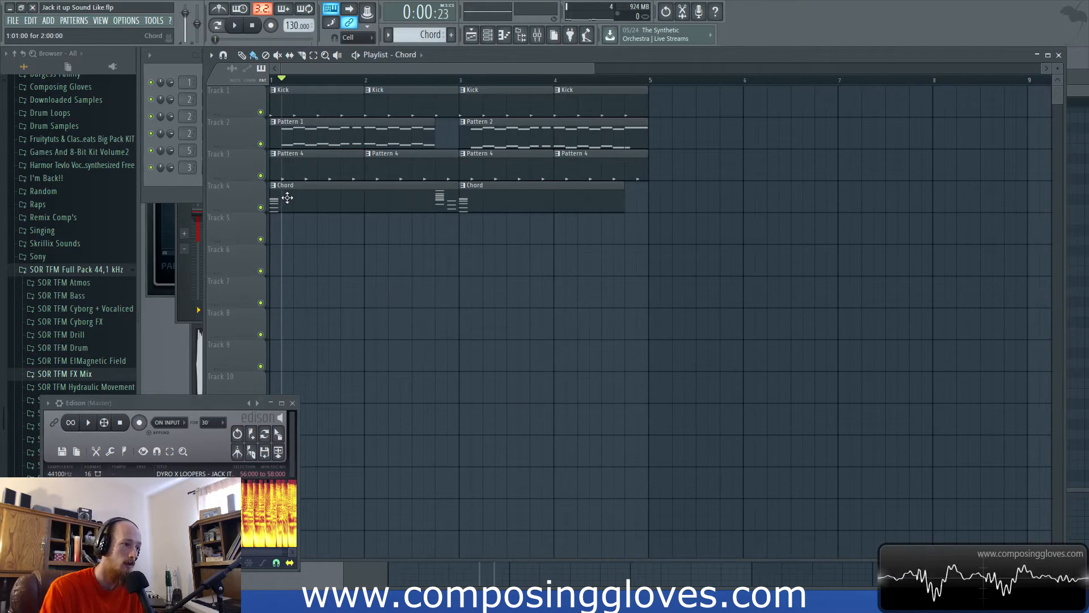
double_click(288, 198)
scroll(511, 292, up, 3)
scroll(492, 324, down, 5)
click(302, 196)
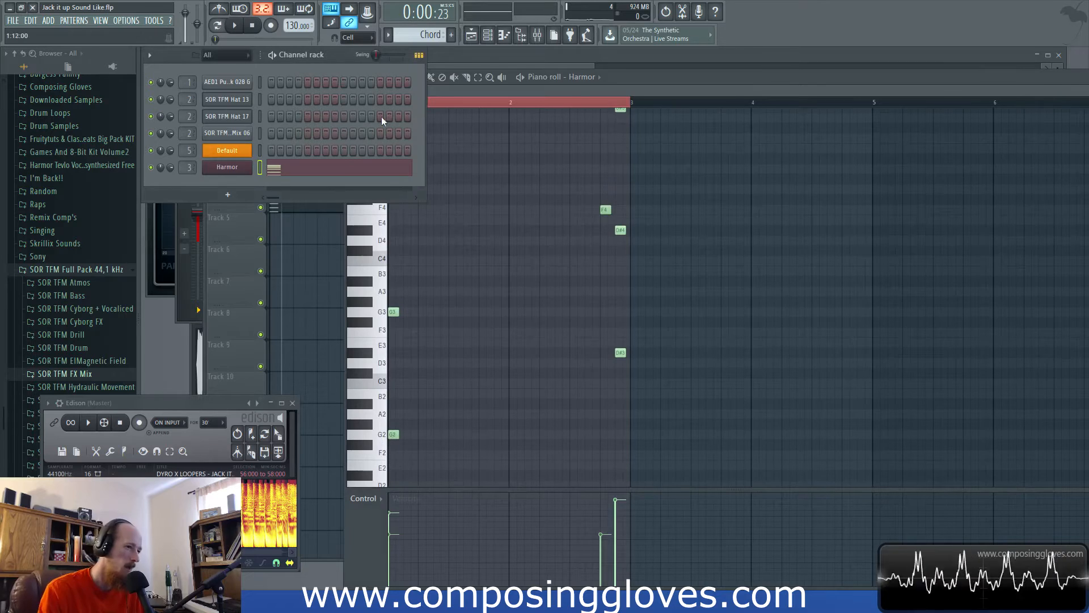
Step: Open Pattern 1's Default notes in the piano roll, select them all, and audition the lead in pattern mode
click(472, 57)
double_click(333, 143)
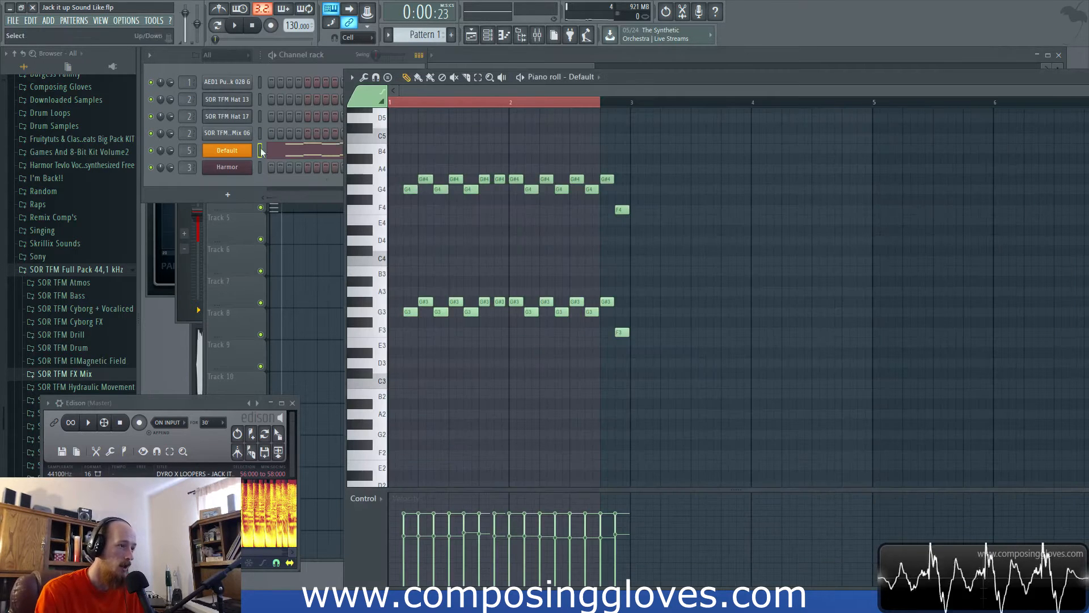
key(ctrl+a)
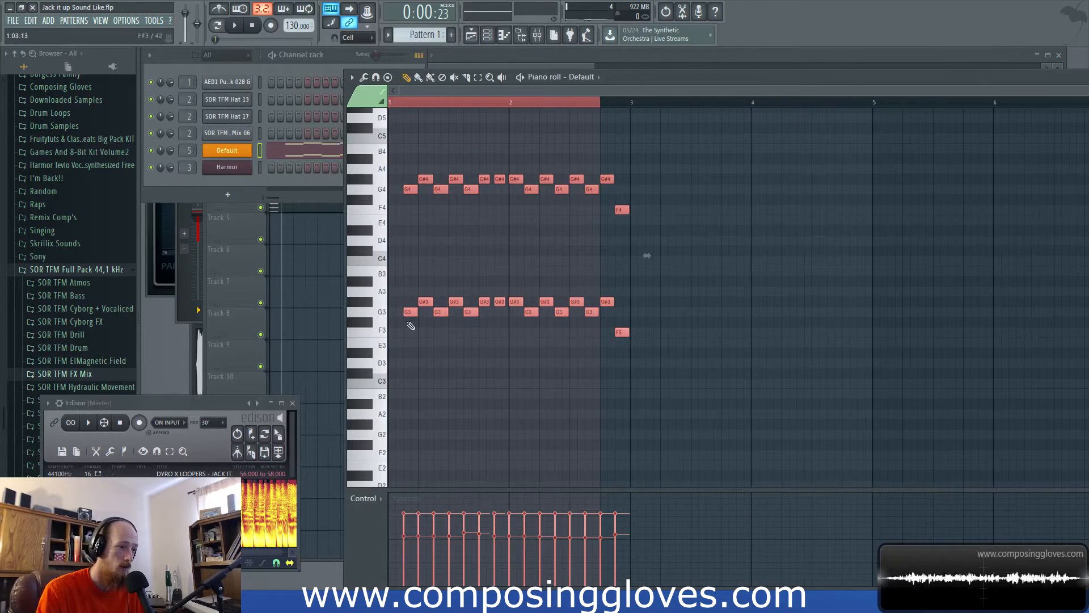
click(217, 25)
mouse_move(407, 312)
mouse_down()
mouse_move(407, 394)
mouse_move(406, 313)
mouse_up()
key(space)
key(space)
key(space)
key(space)
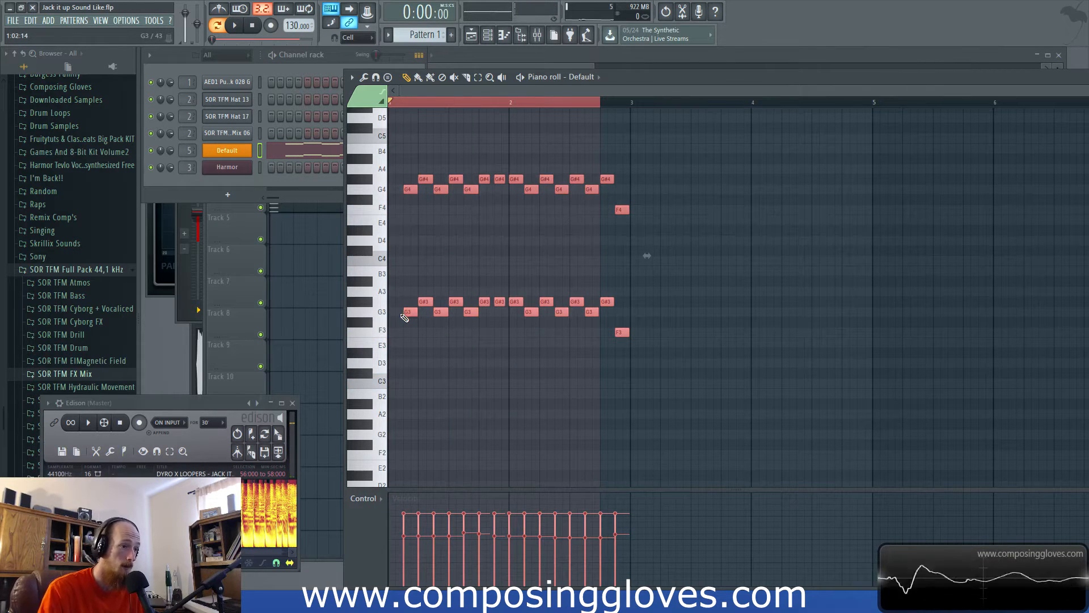
Step: Delete the upper-octave lead notes and audition the lower octave alone
drag(395, 146, 763, 264)
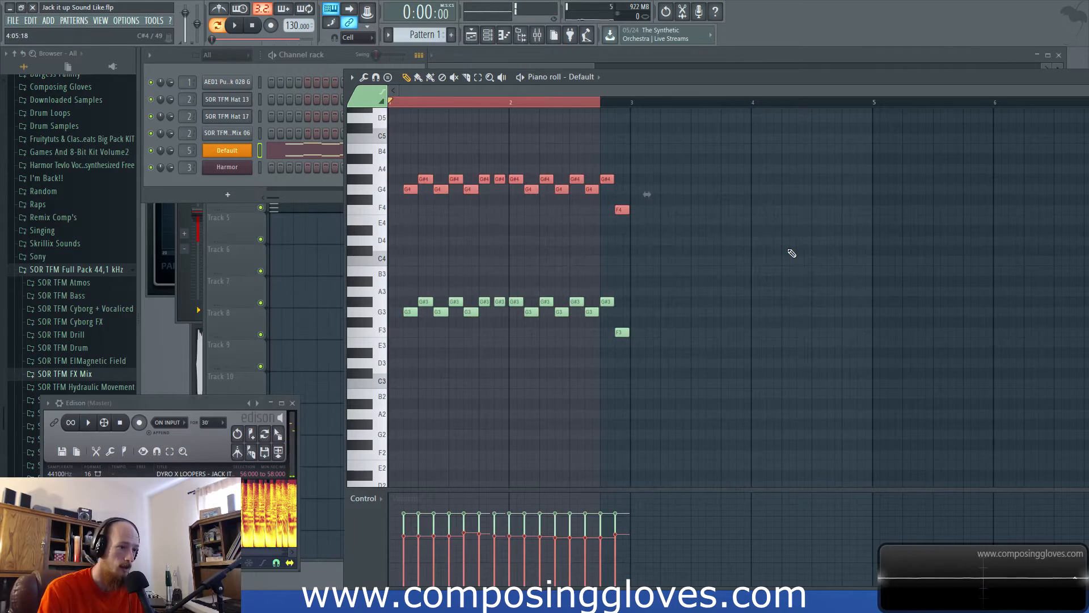
key(Delete)
key(space)
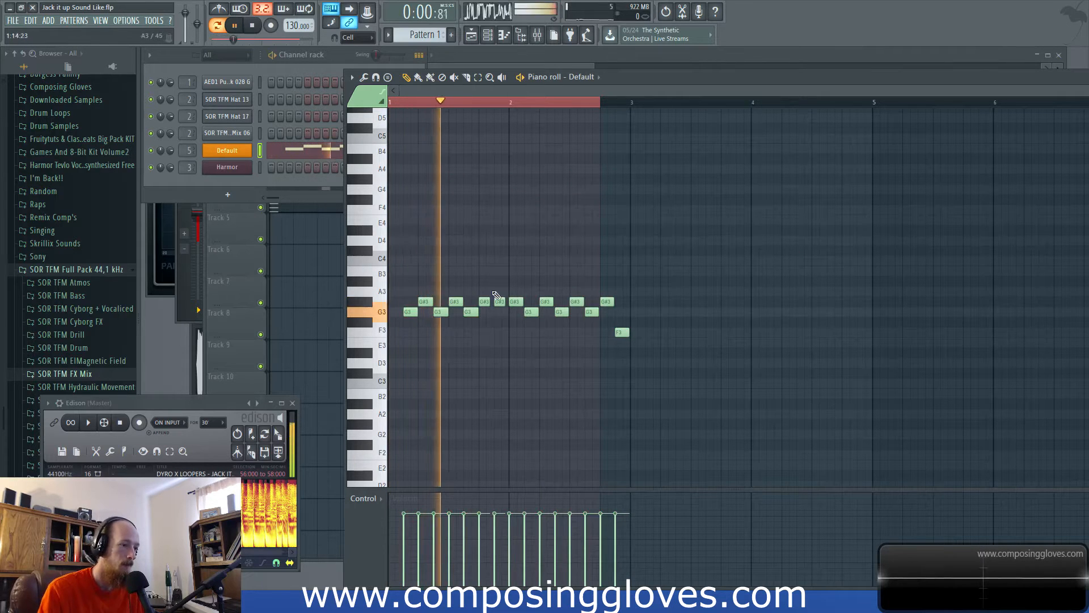
key(space)
Step: Move all the remaining lead notes up one octave and audition the upper octave alone
key(ctrl+a)
drag(410, 310, 410, 189)
key(space)
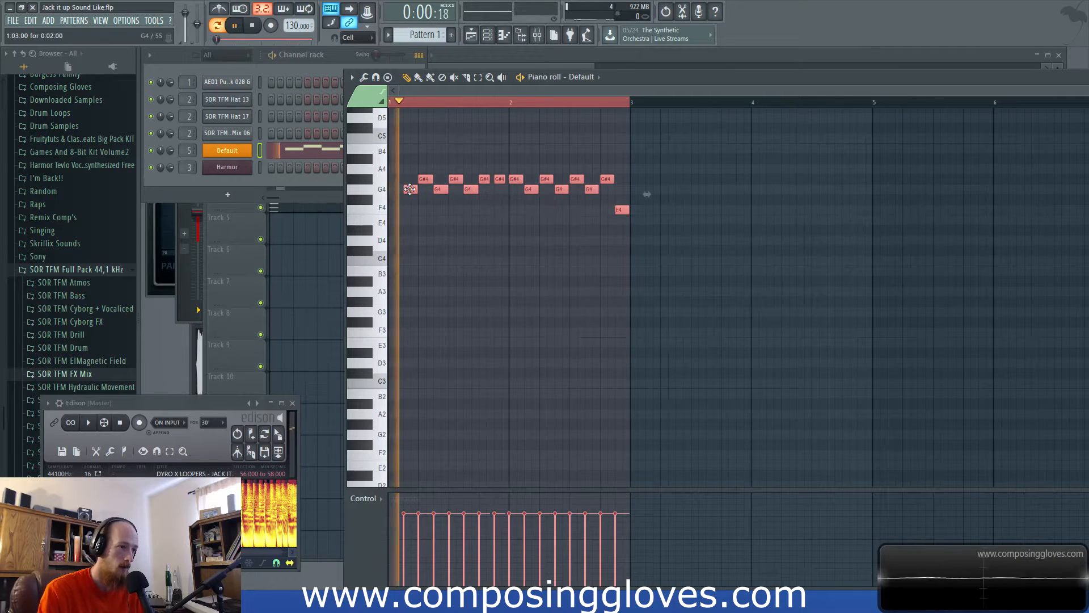
key(space)
Step: Undo the octave move and the deletion of the upper lead notes
key(ctrl+z)
key(ctrl+z)
key(ctrl+z)
key(ctrl+alt+z)
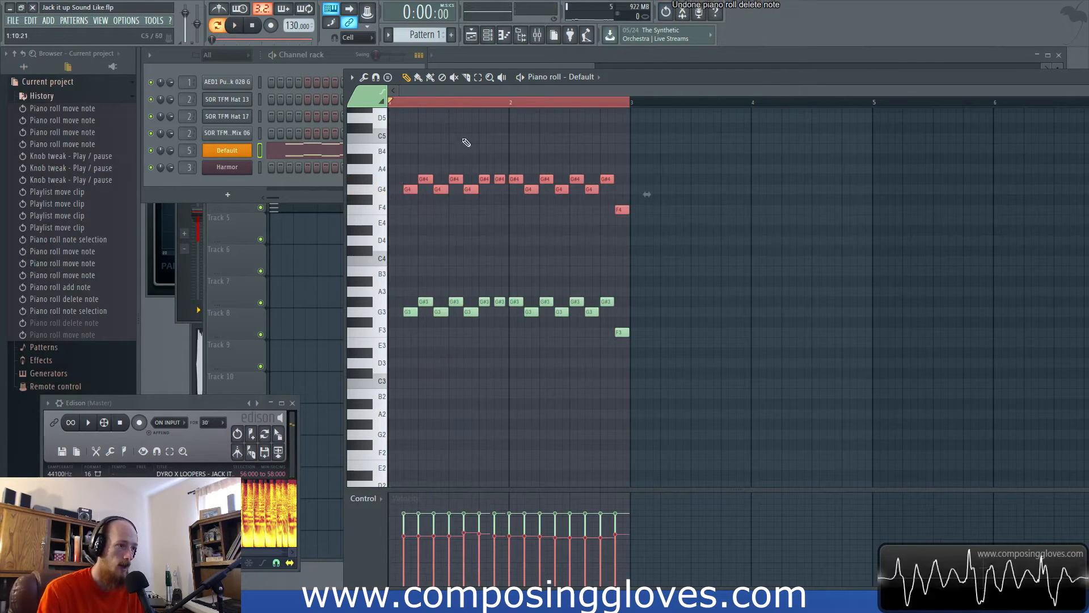
Step: Play both octaves of the lead together, and select the lower and upper rows in turn to compare their velocities
click(426, 122)
key(space)
key(space)
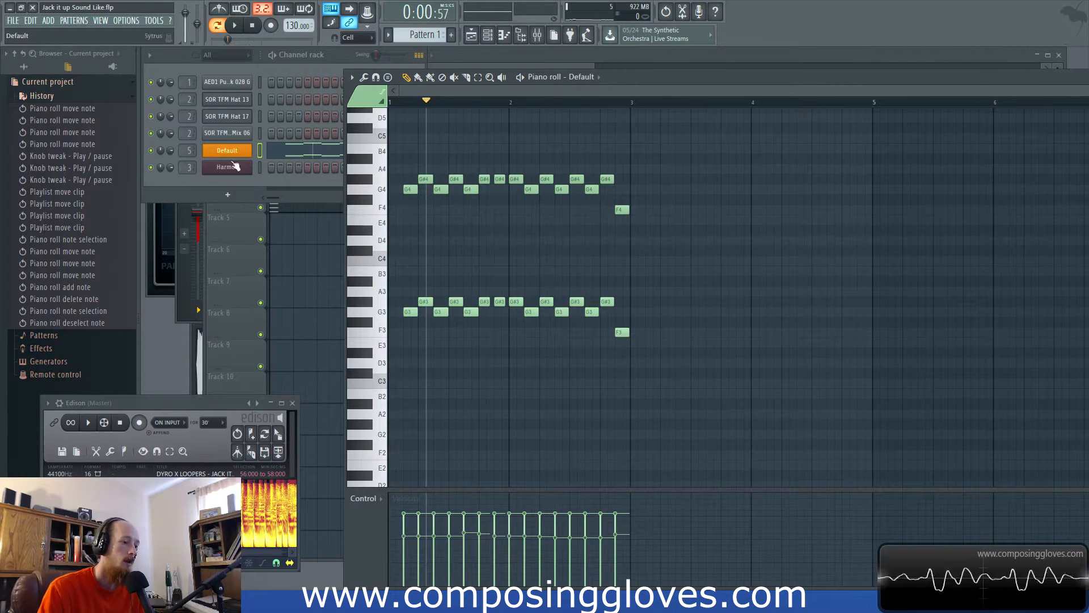
drag(393, 276, 716, 347)
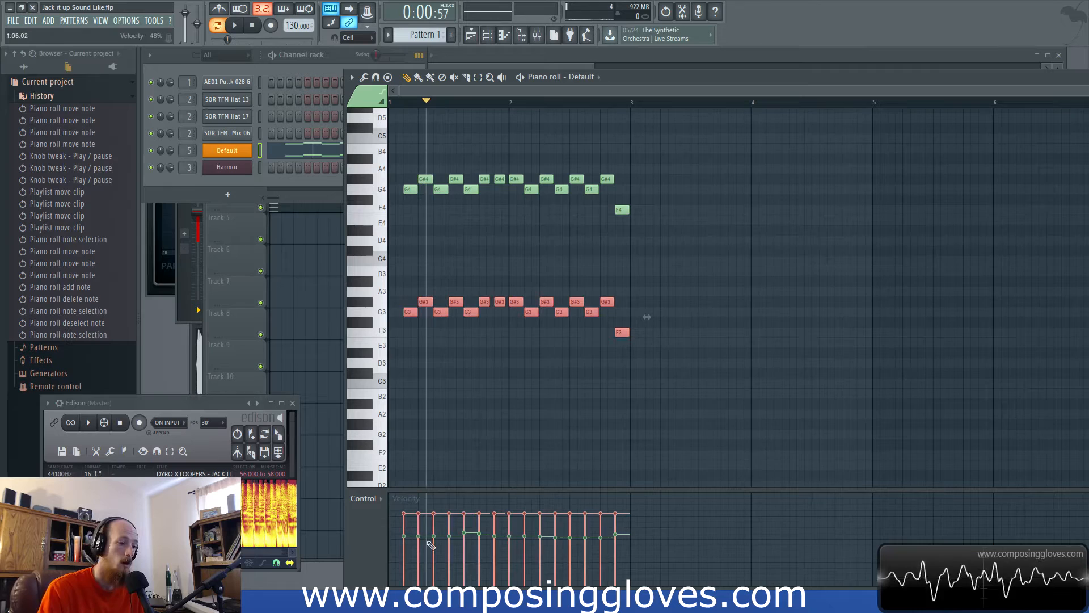
drag(393, 158, 889, 233)
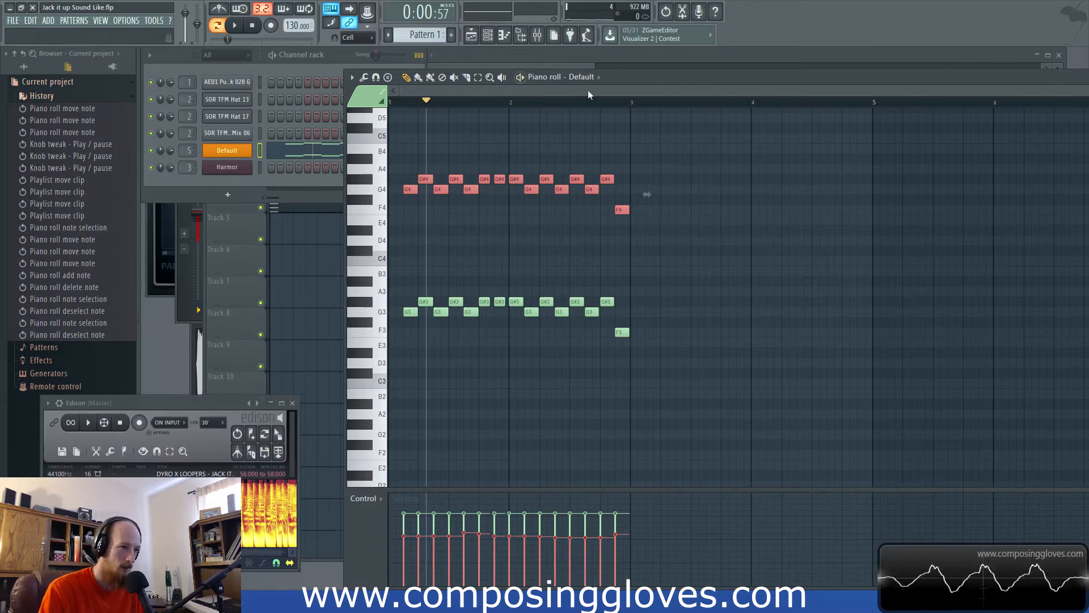
Step: Return to the playlist in song mode, and show the channel rack and the mixer with the Default track's effects
click(560, 67)
key(space)
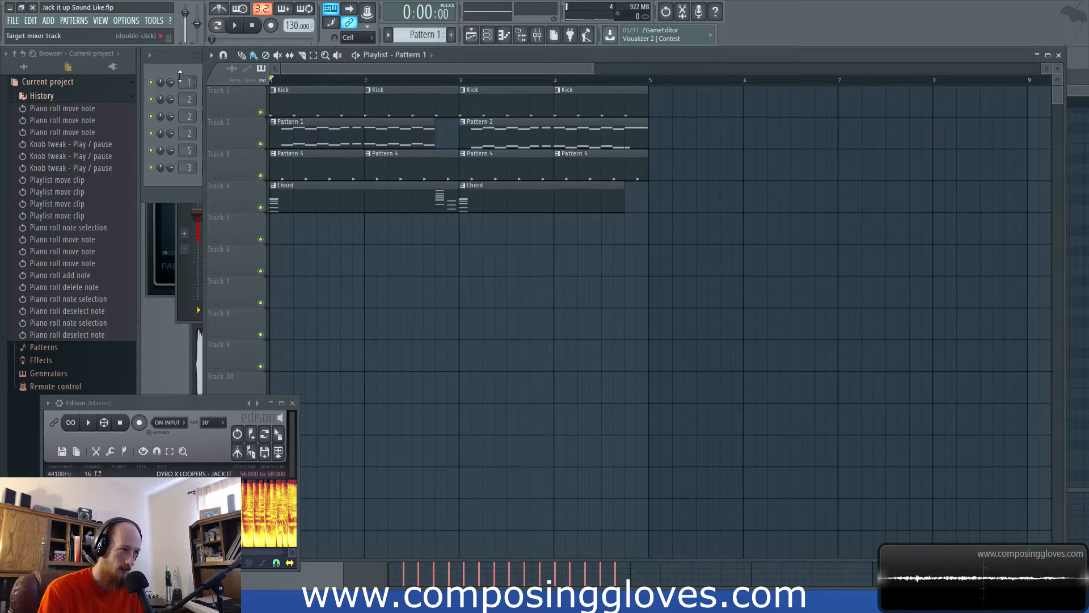
key(F6)
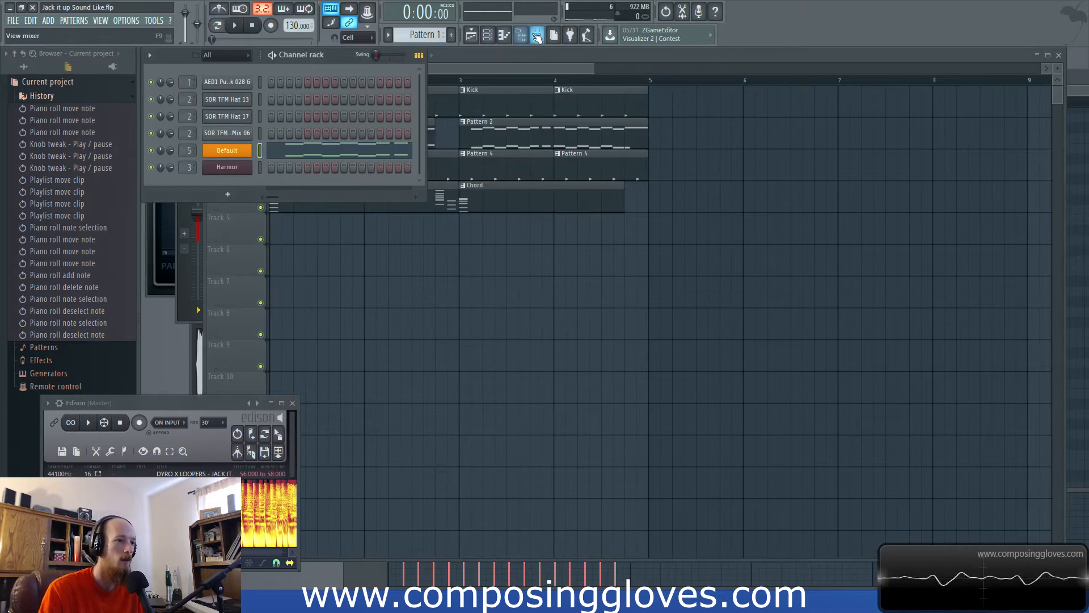
key(F9)
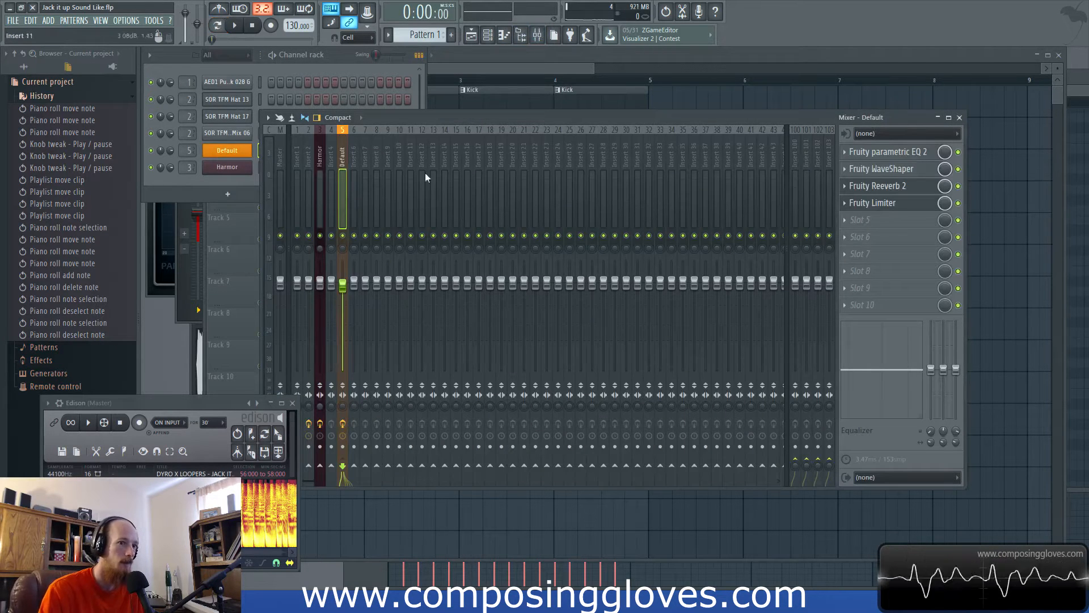
Step: Open the Default track's Fruity parametric EQ 2 and play the song while adjusting band 2's level and frequency
click(922, 157)
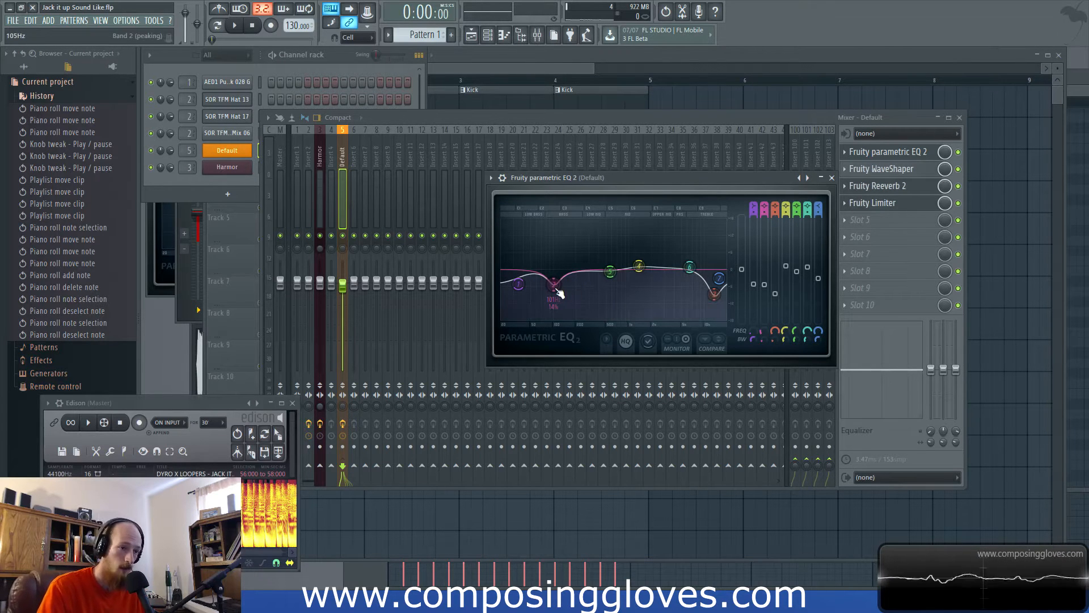
key(space)
drag(556, 286, 555, 285)
key(space)
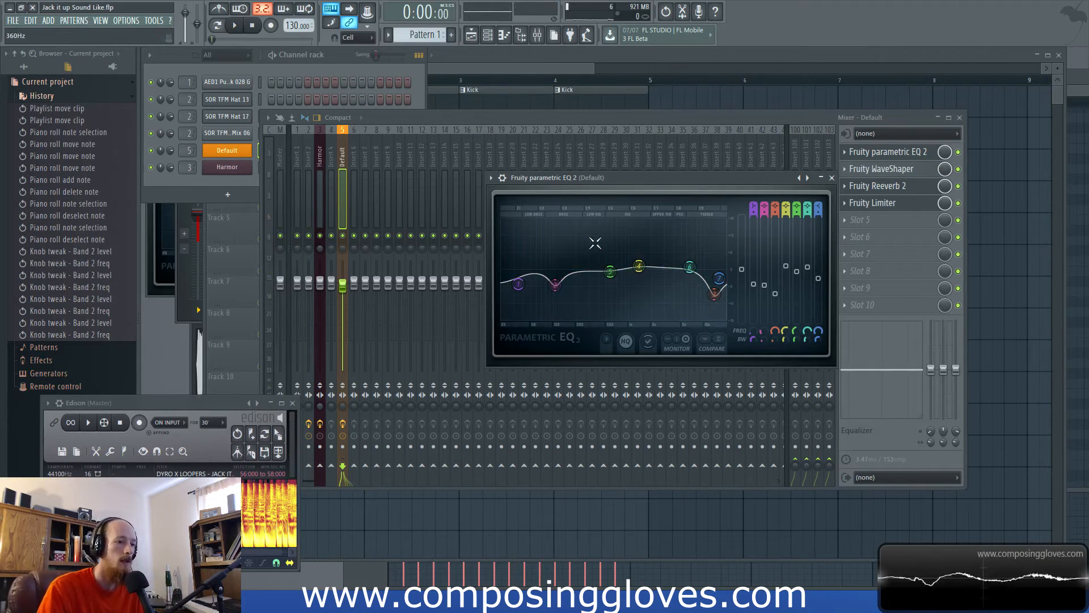
Step: Show the Default channel's Sytrus main page and modulation matrix, and return to the mixer
click(213, 152)
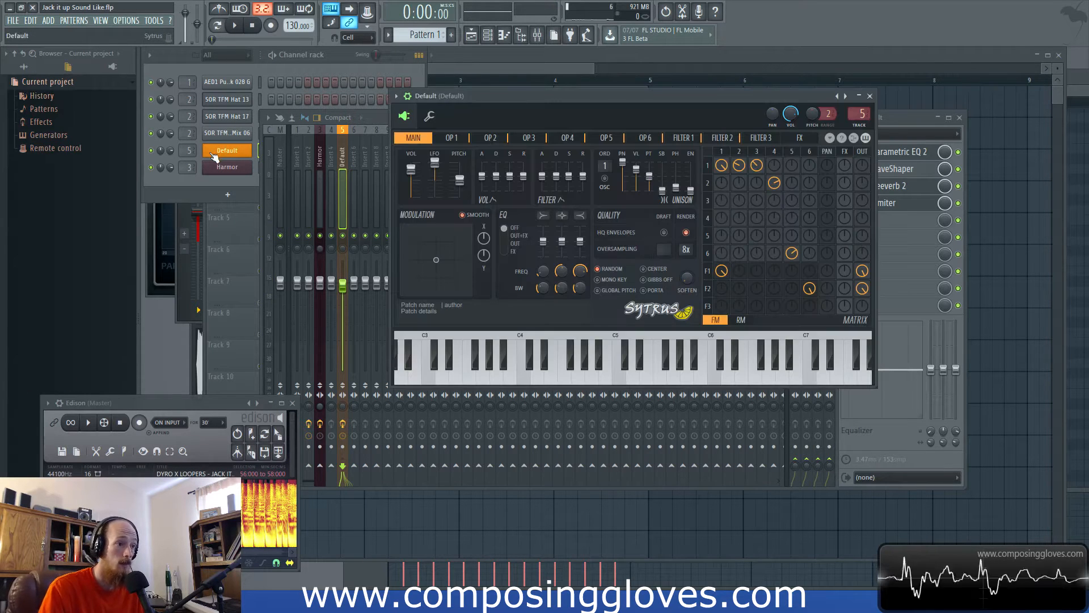
drag(682, 98, 657, 91)
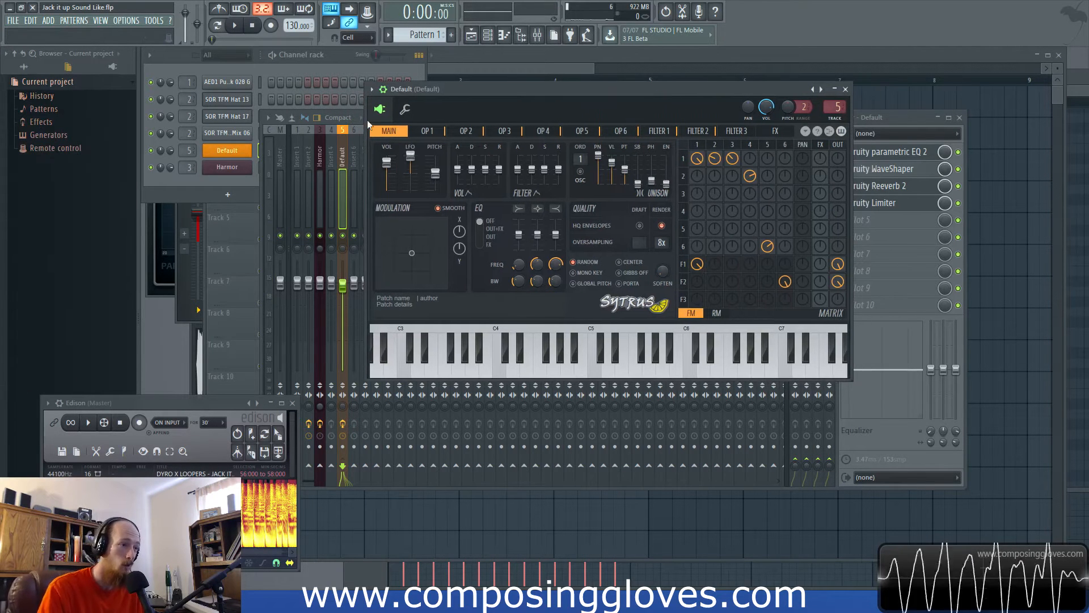
click(899, 116)
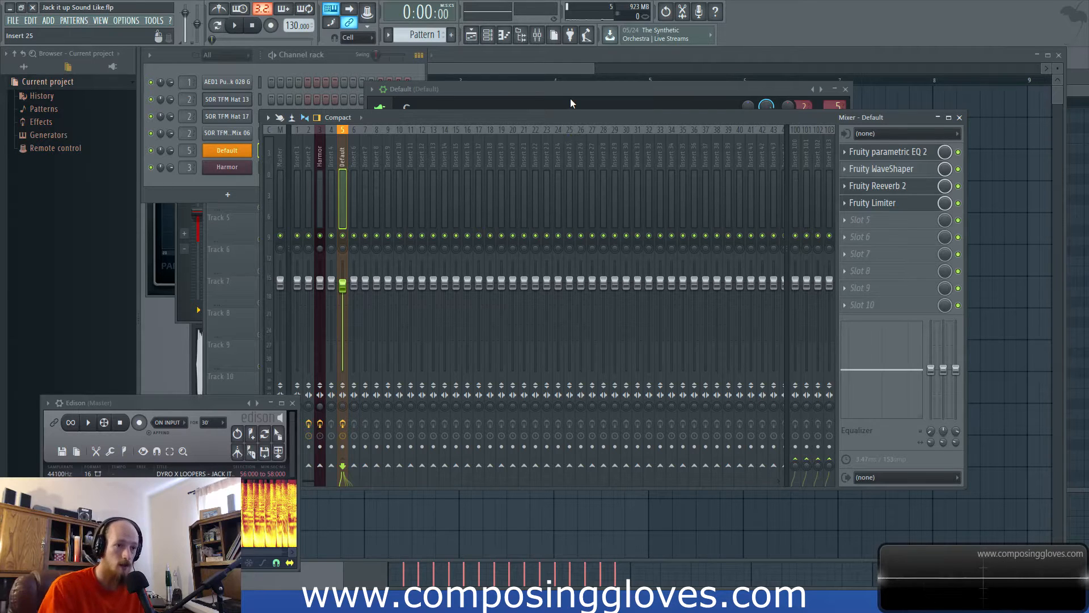
Step: Examine the Default track's Fruity WaveShaper curve and Fruity Reeverb 2 settings, moving each plugin window clear of the others
click(881, 168)
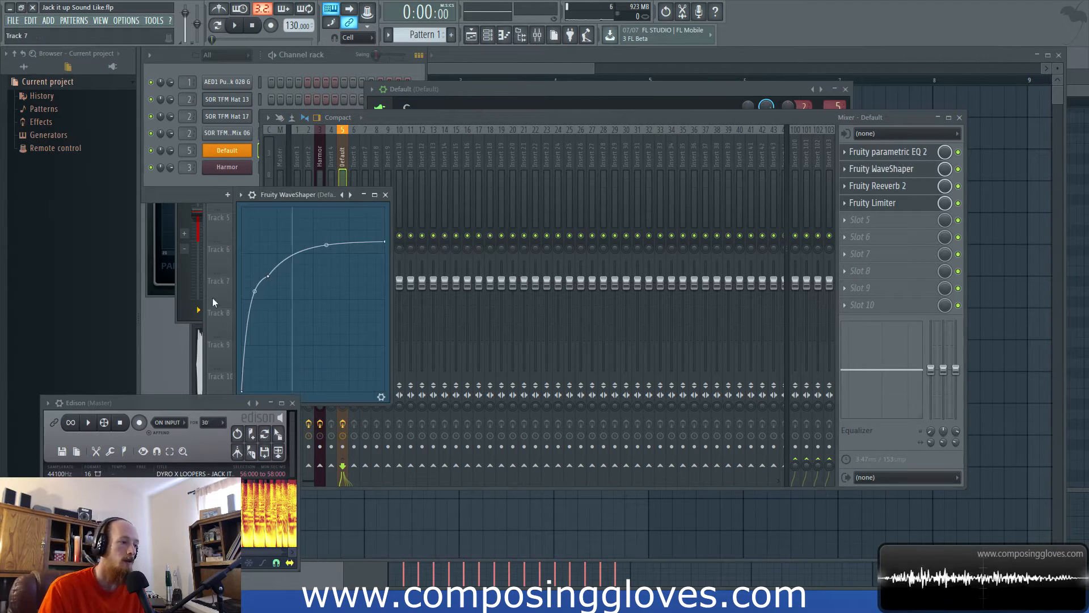
drag(283, 194, 443, 189)
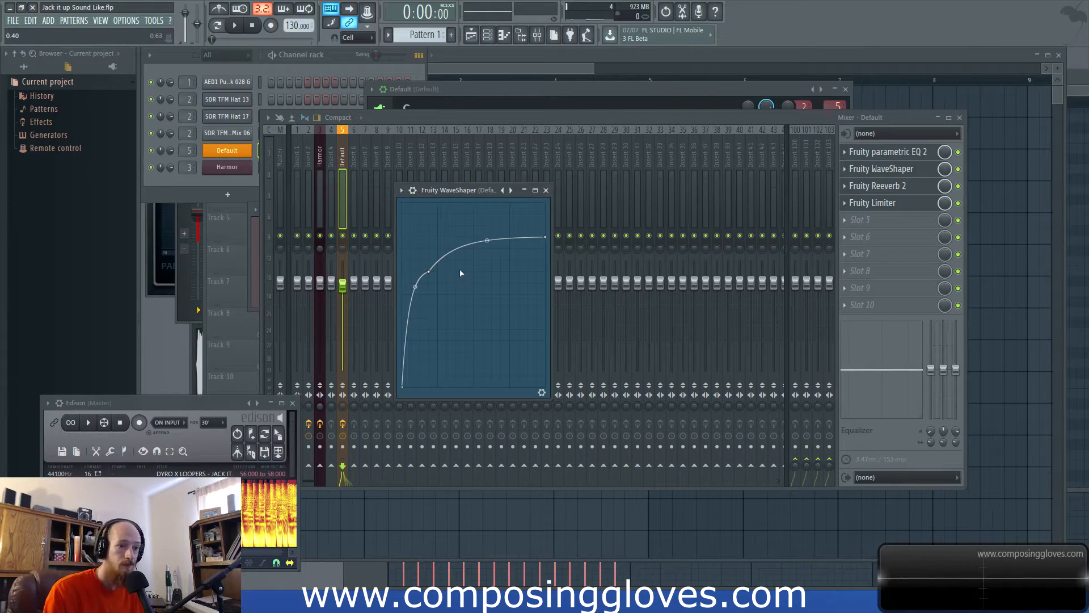
click(878, 188)
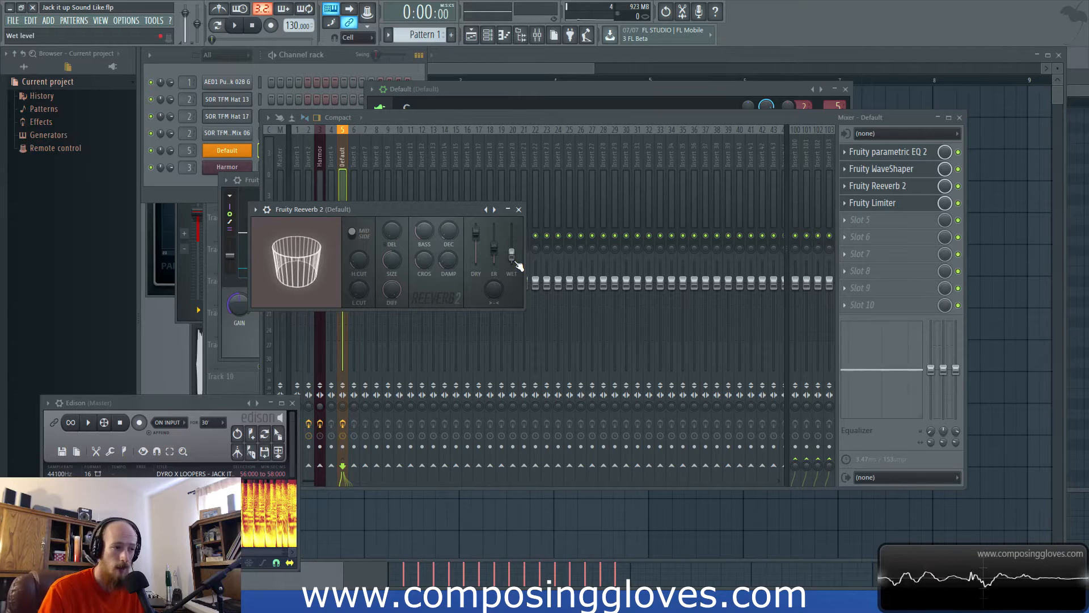
drag(389, 206, 669, 135)
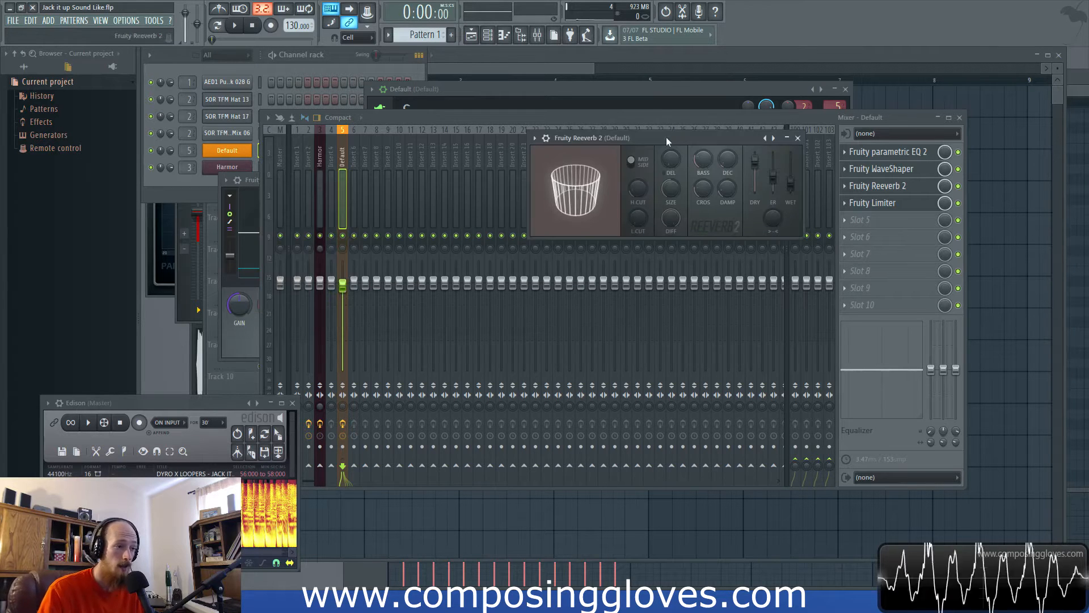
Step: Play the song with Fruity Reeverb 2 bypassed, and re-enable the reverb with its settings shown
key(Escape)
key(space)
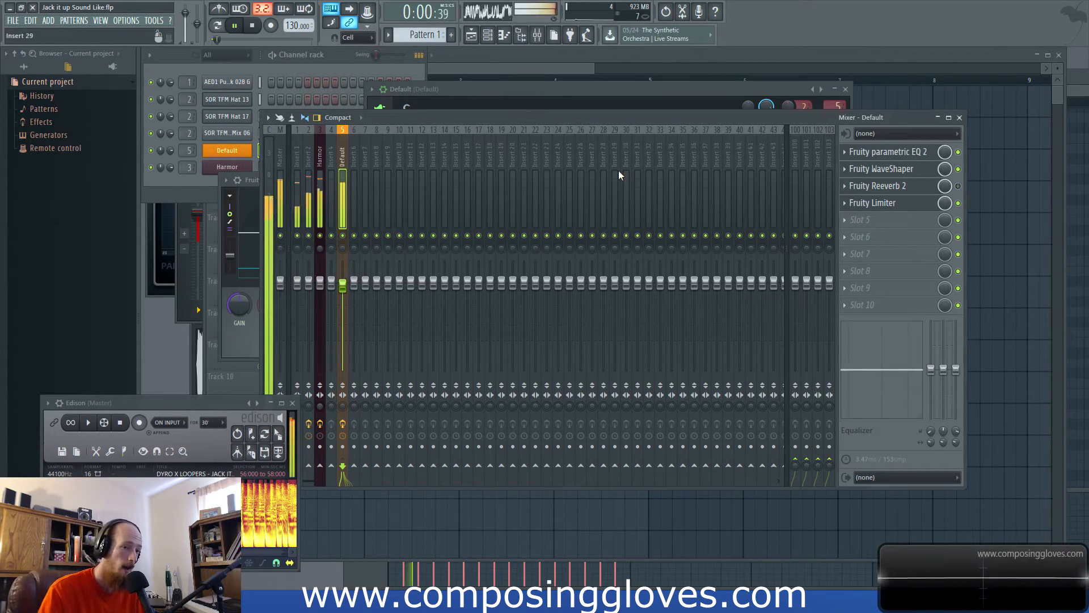
key(space)
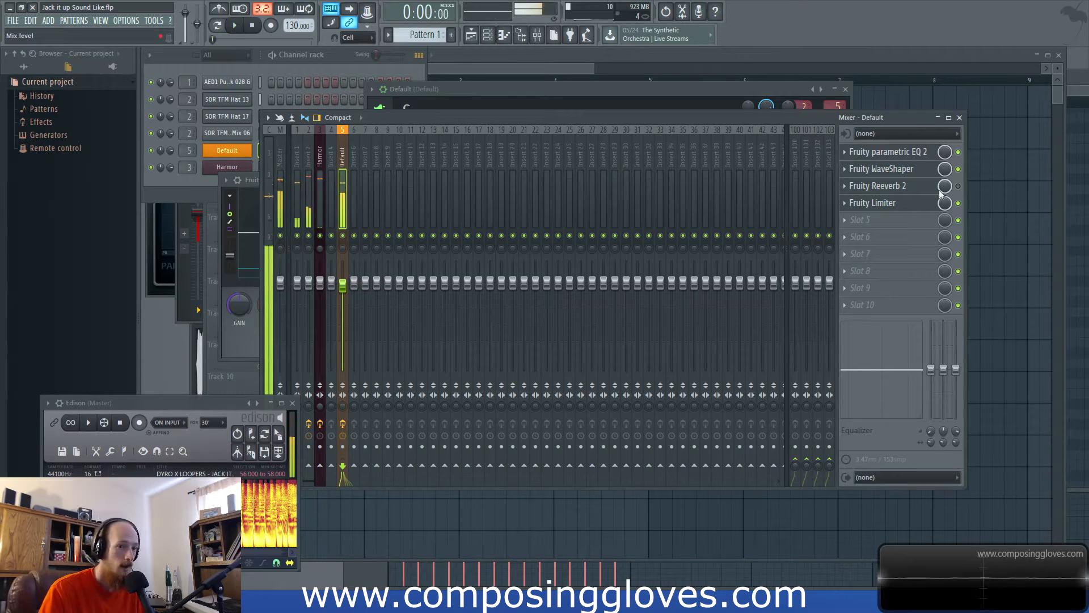
click(885, 187)
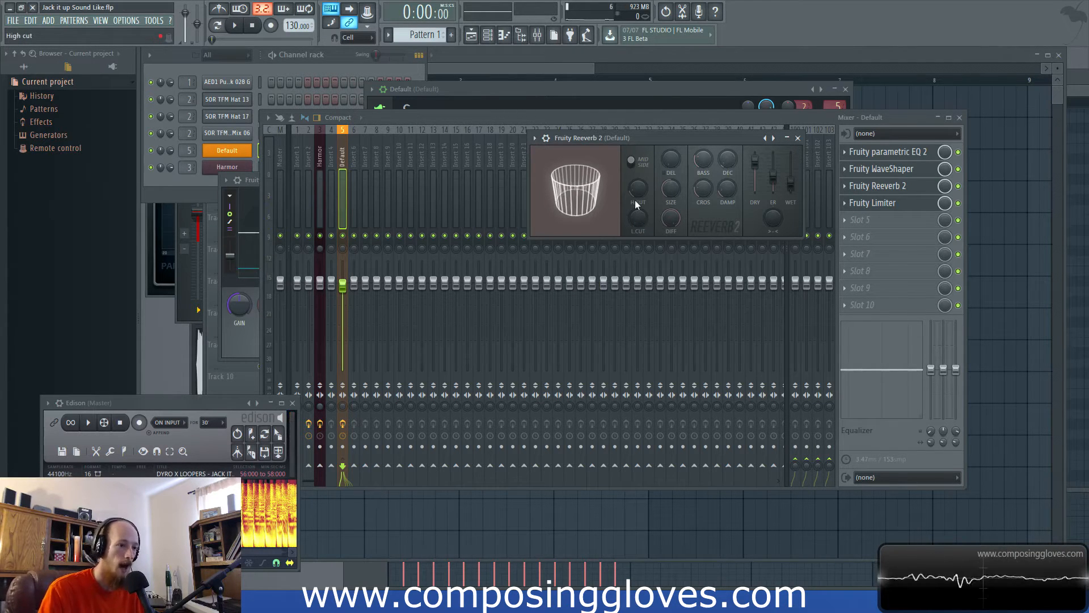
Step: Show the Fruity Limiter, bypass all four effects on the Default track, and play the song from the playlist
click(894, 210)
click(894, 210)
click(892, 211)
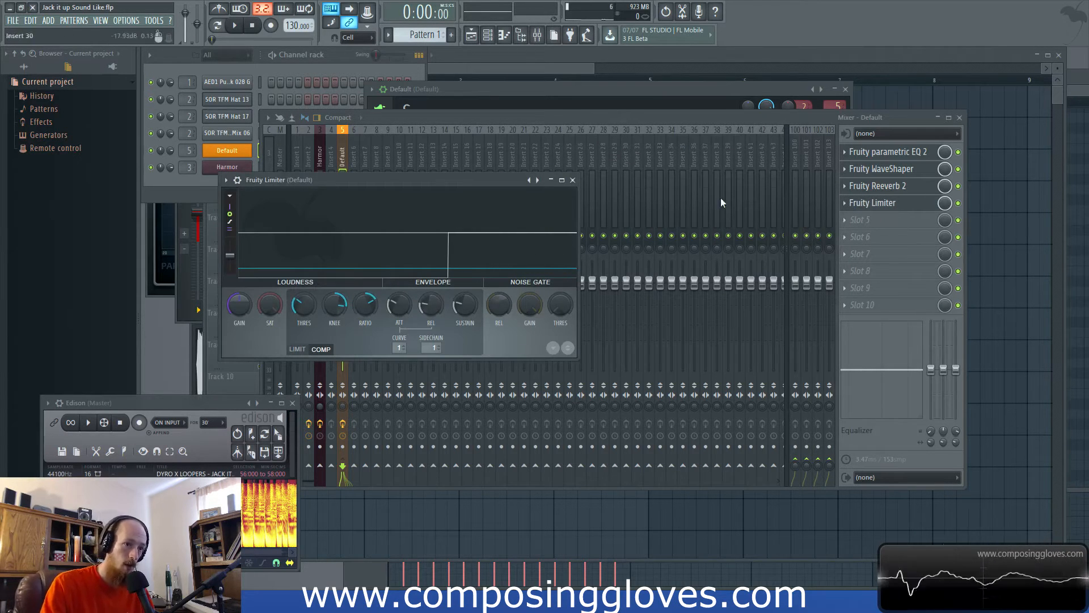
click(958, 203)
click(959, 186)
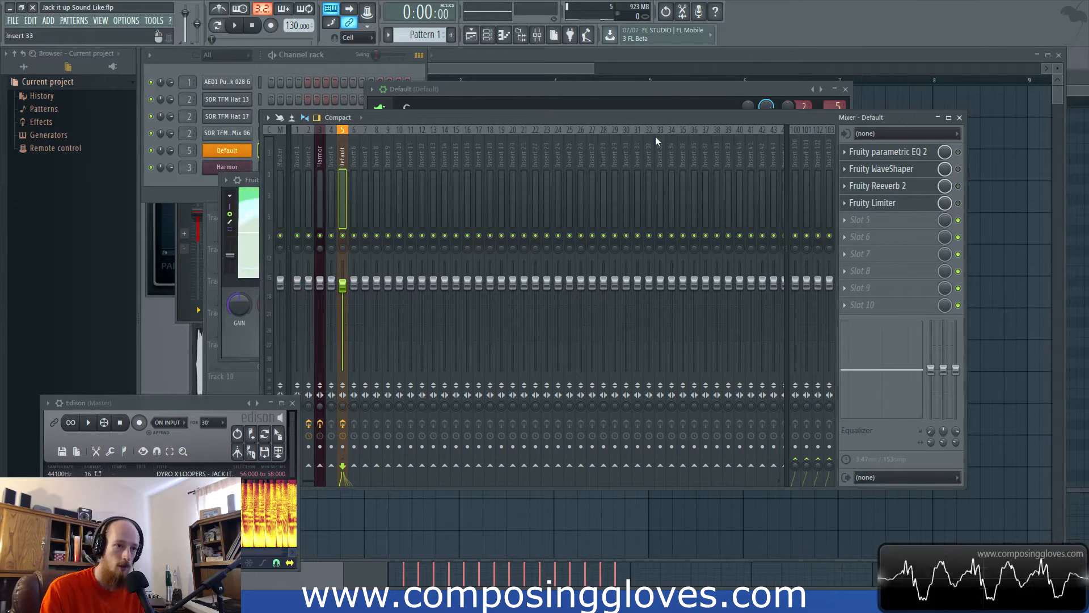
click(482, 67)
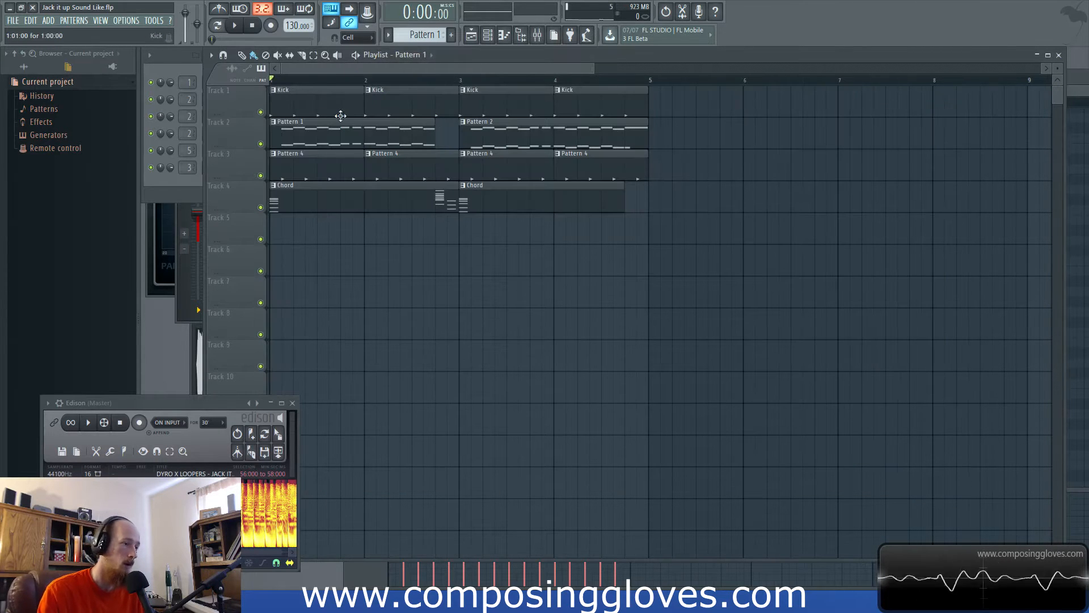
key(space)
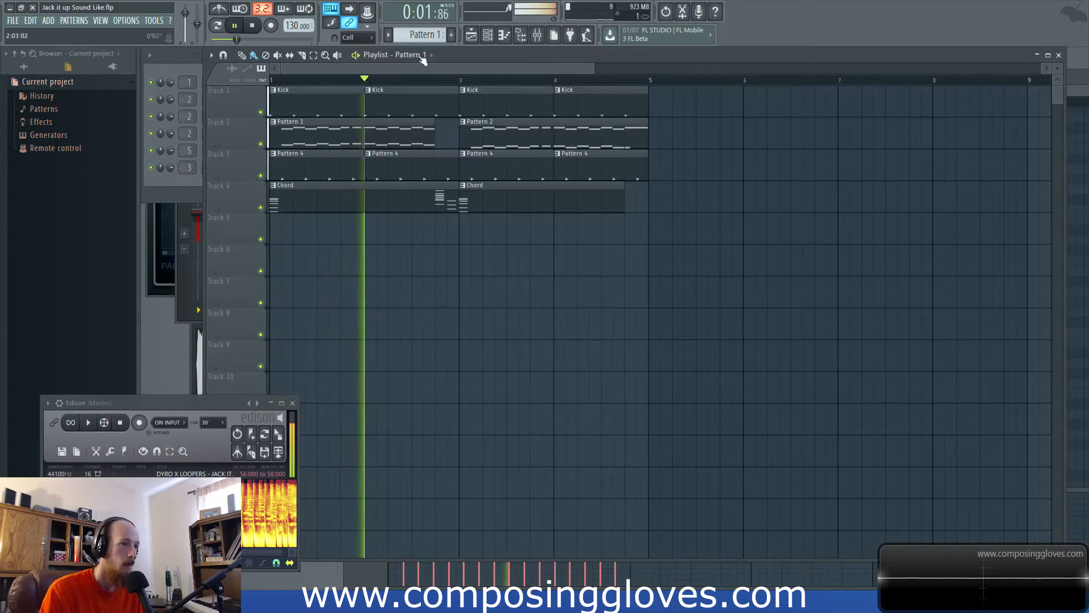
key(space)
Step: Re-enable the EQ, WaveShaper, Reeverb 2 and Limiter on the Default mixer track
click(537, 36)
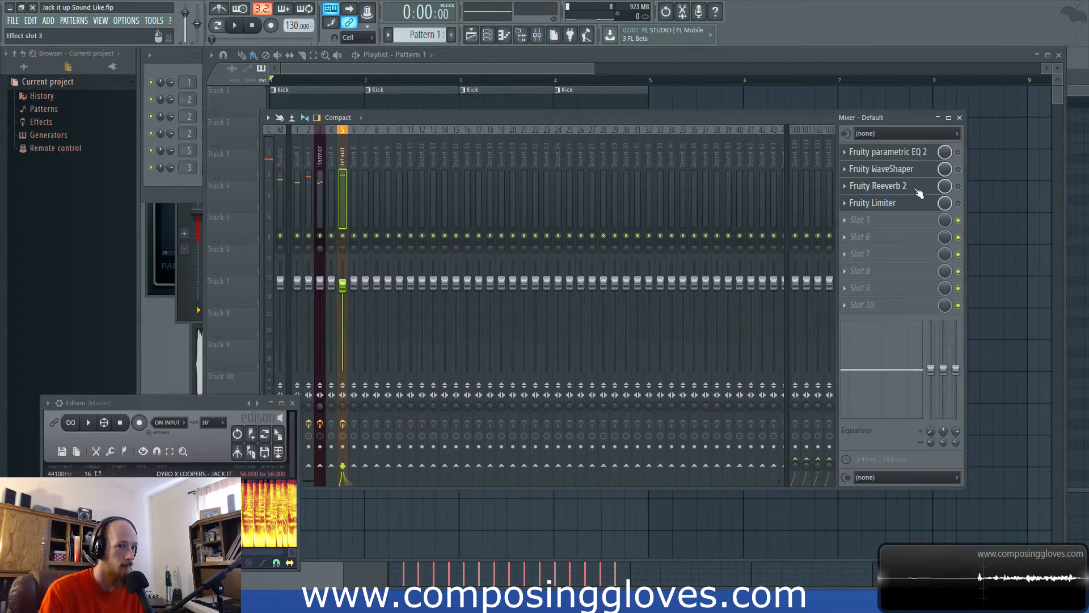
click(959, 152)
click(958, 169)
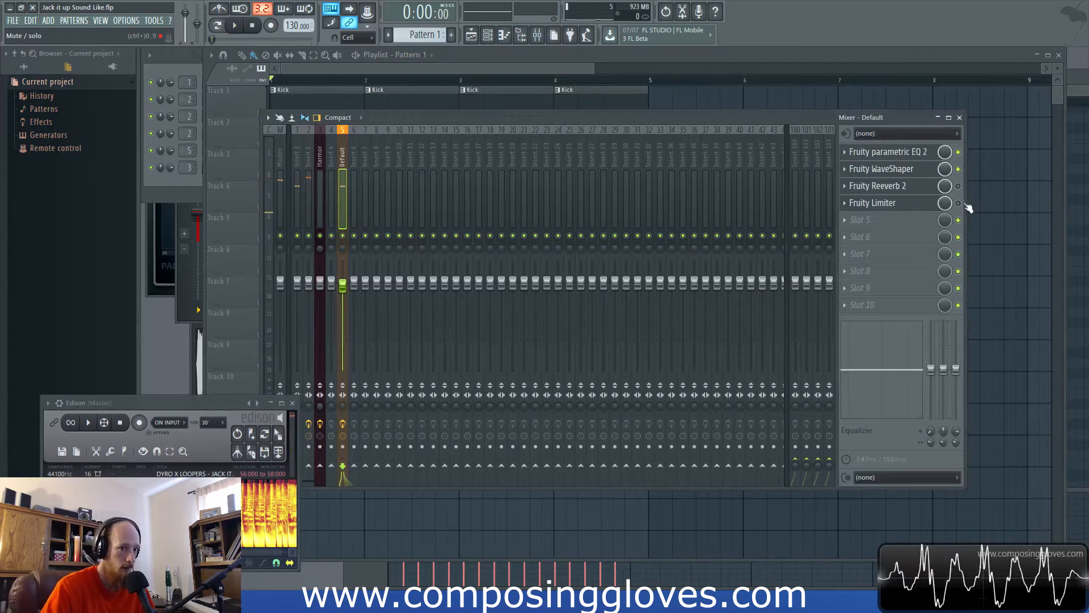
click(959, 186)
click(903, 176)
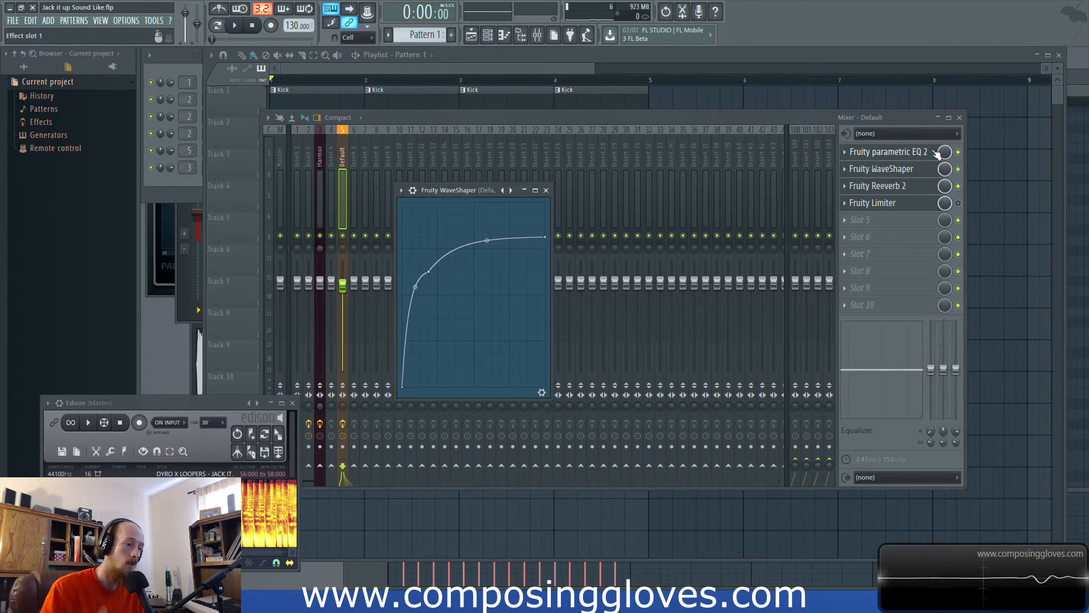
click(959, 204)
Step: Examine the Fruity Limiter's compressor settings on the Default track, including its threshold, knee and ratio
click(910, 205)
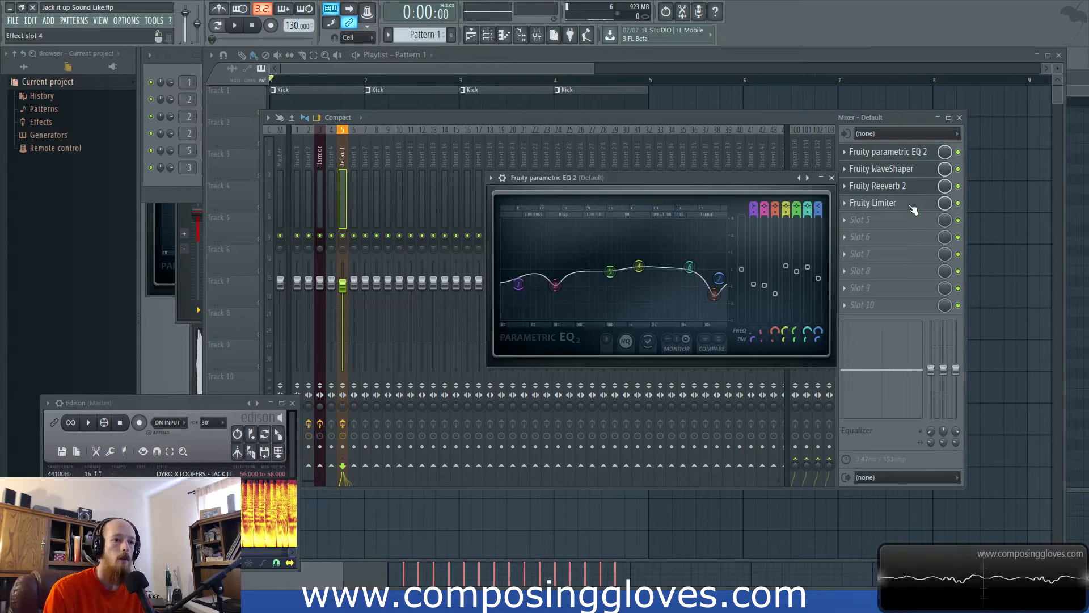
click(874, 203)
drag(377, 178, 529, 149)
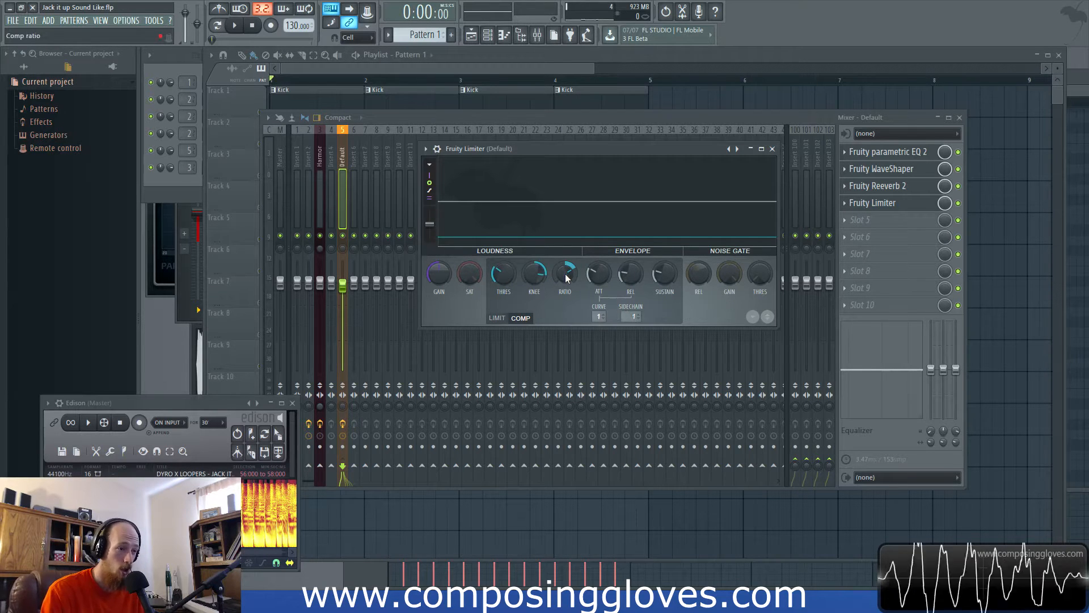
drag(569, 278, 568, 276)
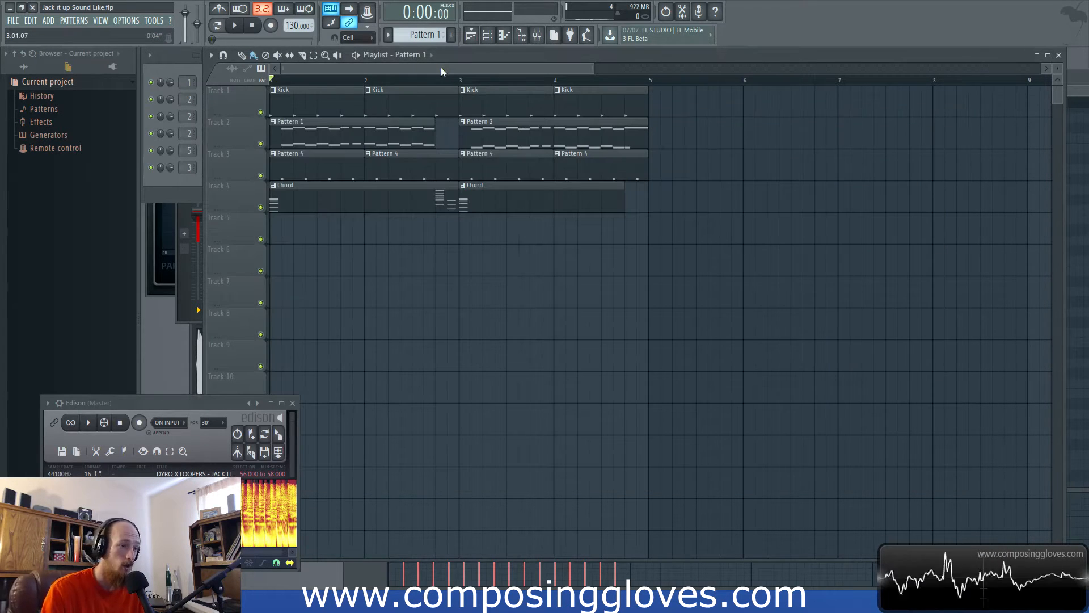
click(440, 67)
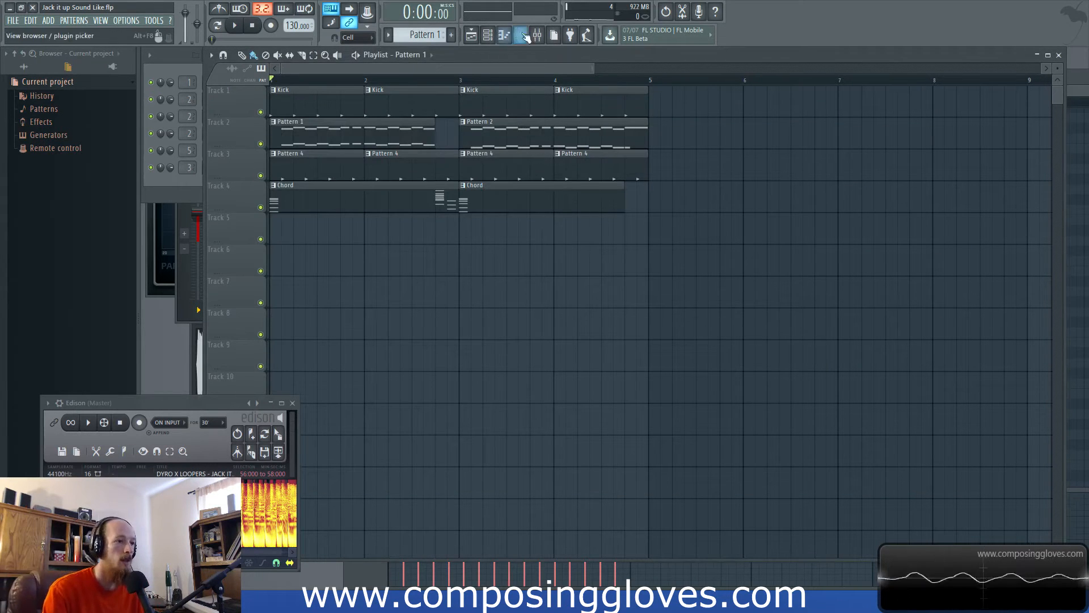
click(536, 35)
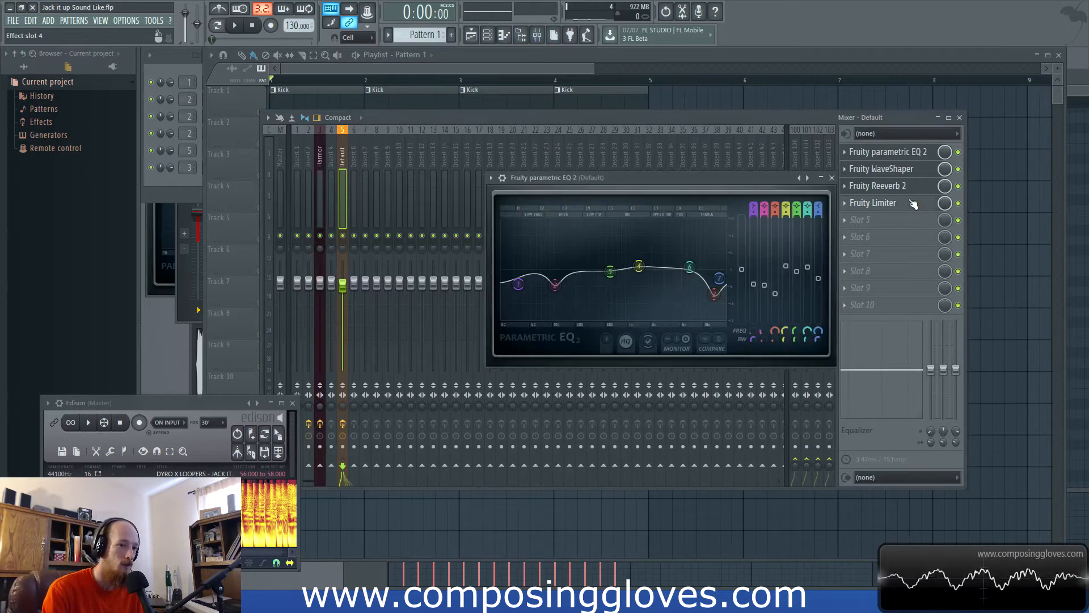
click(914, 203)
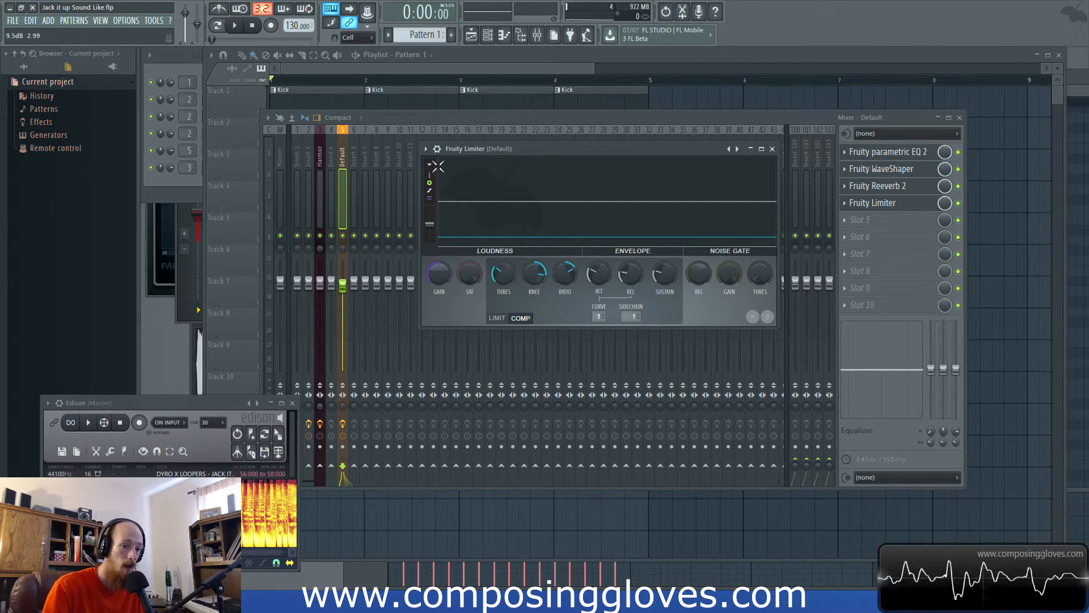
drag(543, 148, 543, 145)
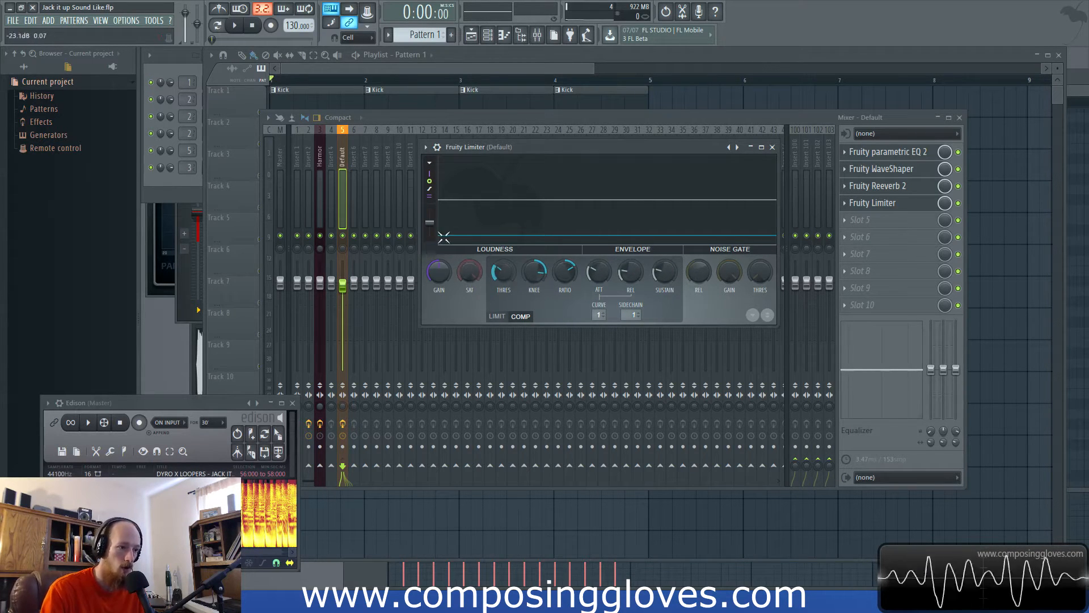
Step: Play the song with the Fruity Limiter bypassed and again with it enabled, watching its level display
click(959, 203)
key(space)
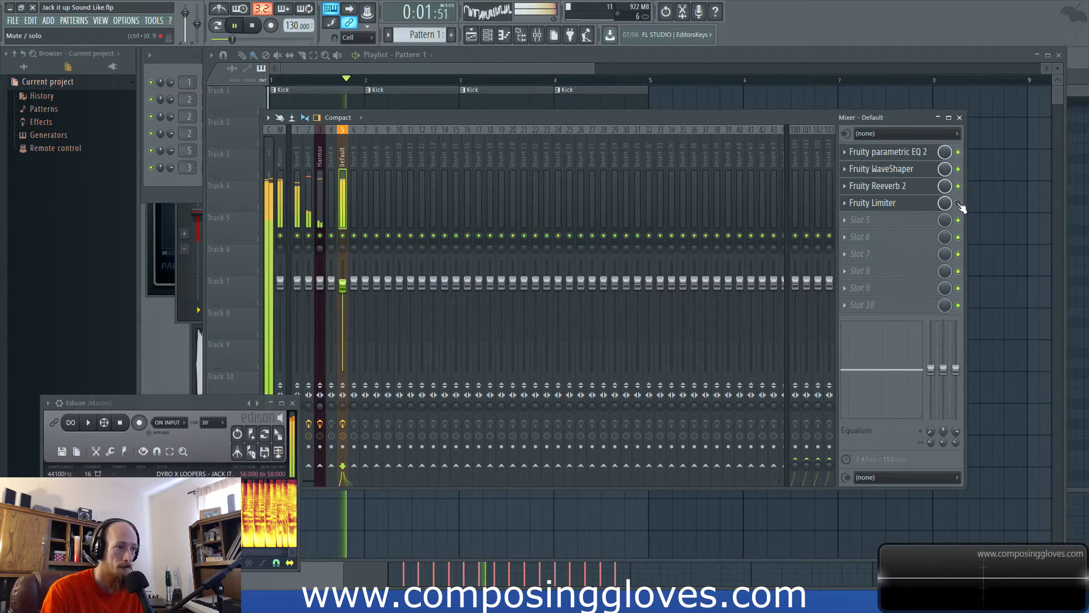
key(space)
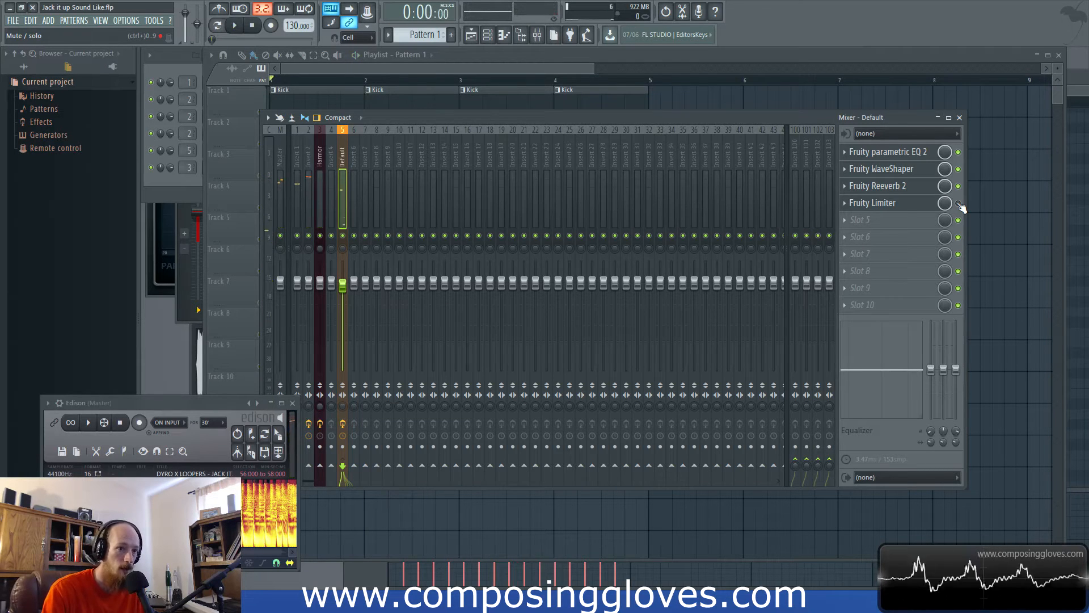
click(900, 205)
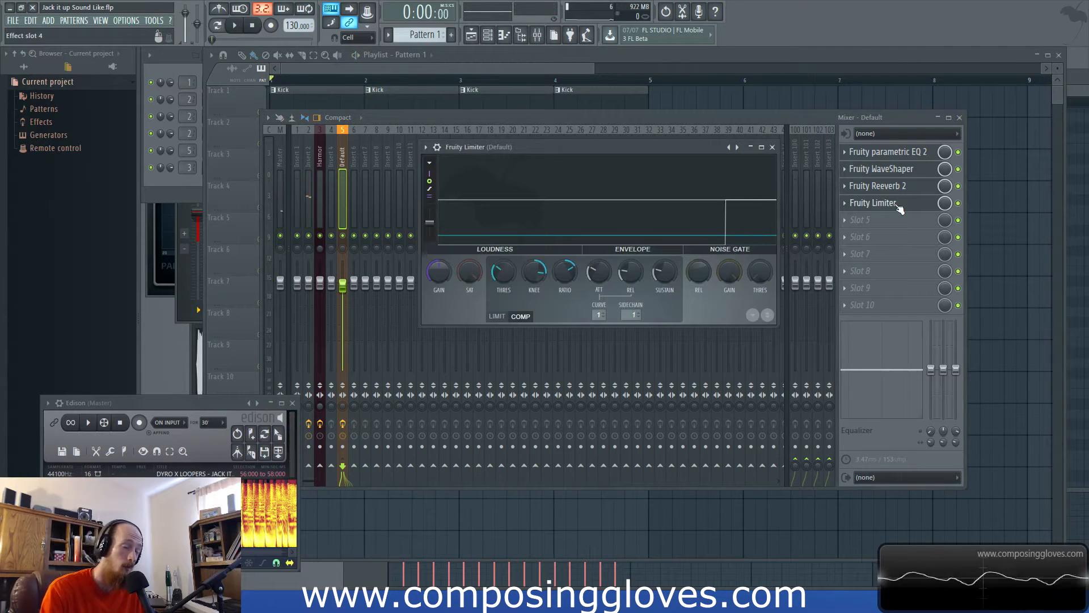
key(space)
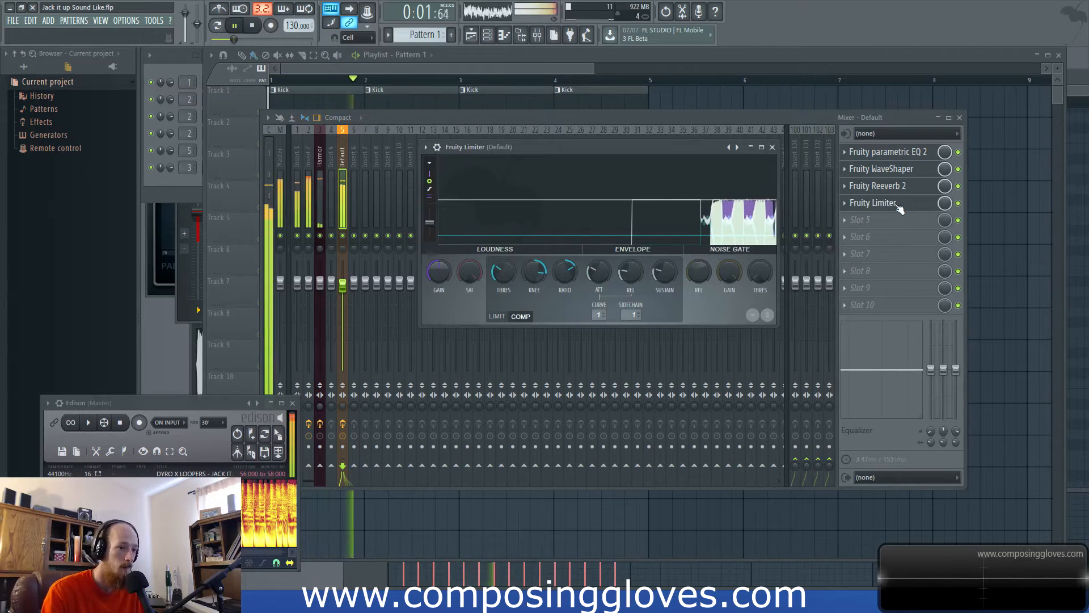
key(space)
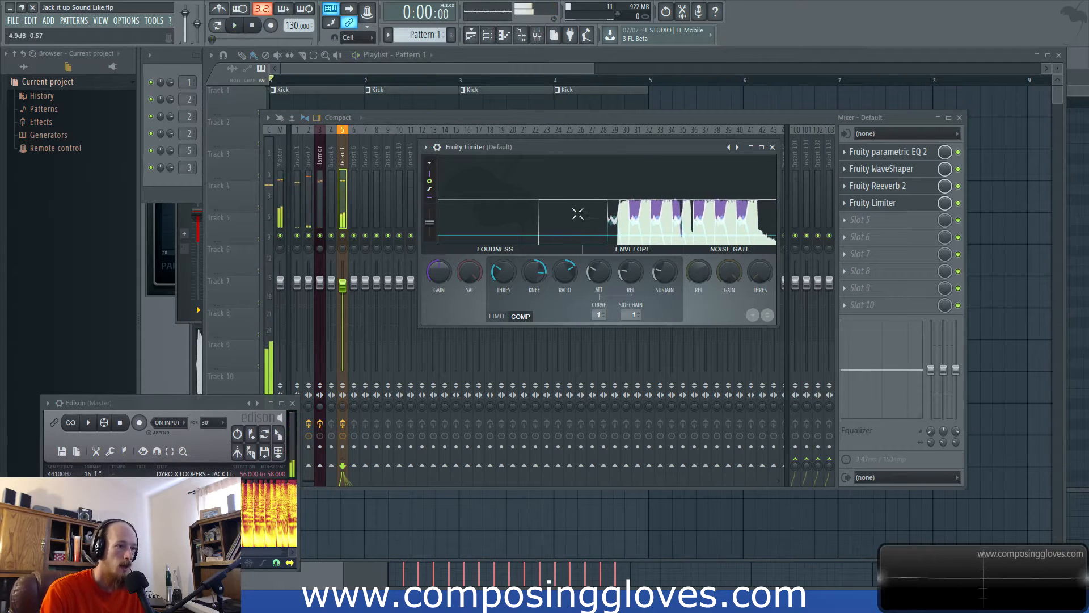
Step: Inspect the EQ and Maximus on mixer track Insert 1, reselect the Default track, and return to the playlist
click(300, 164)
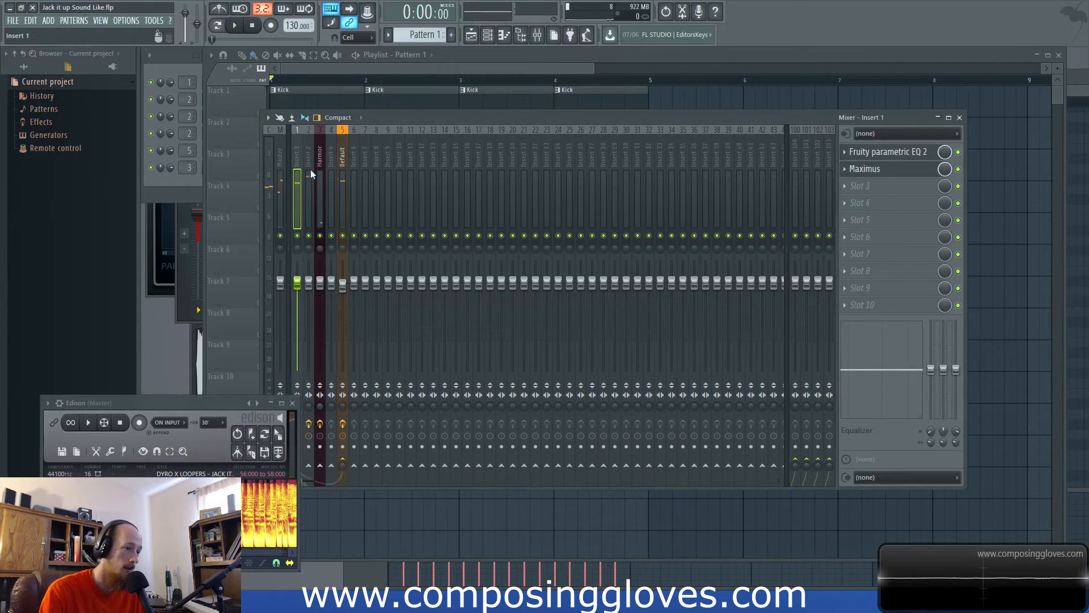
click(889, 152)
click(865, 168)
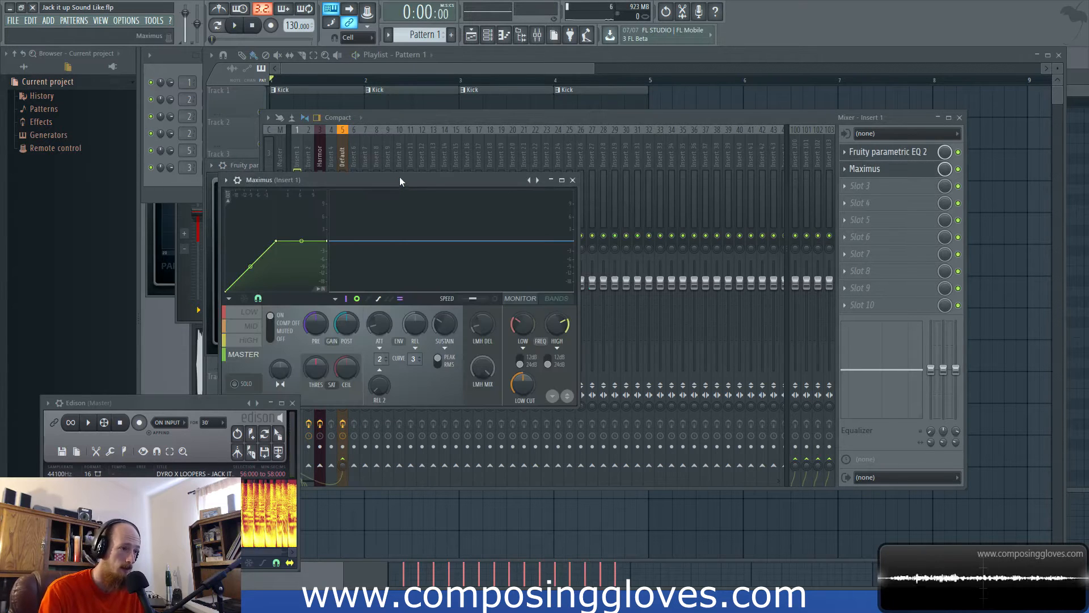
drag(399, 180, 778, 224)
click(404, 119)
click(346, 166)
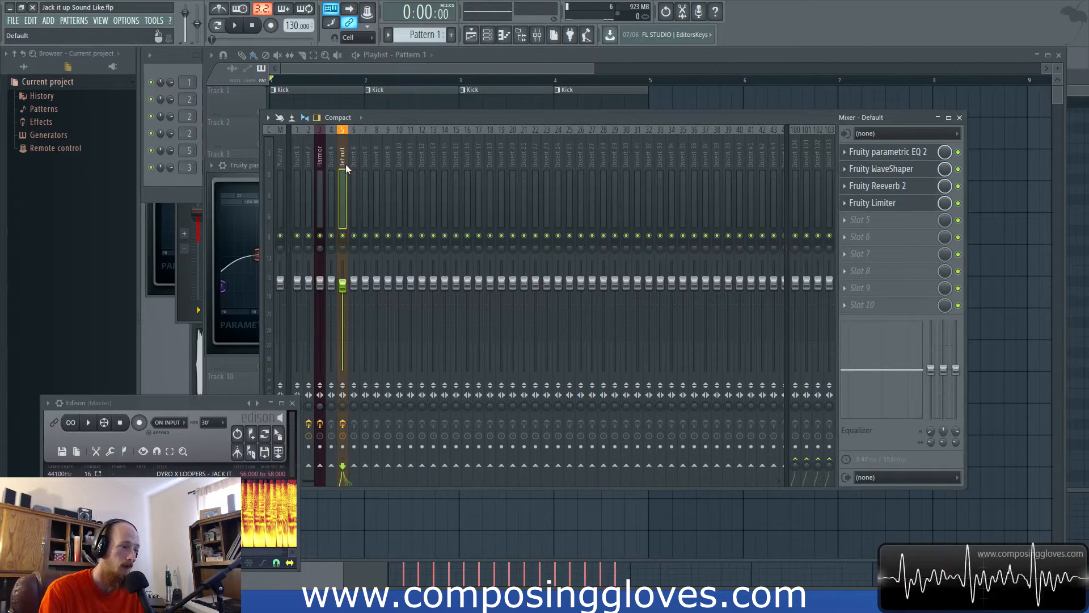
key(F9)
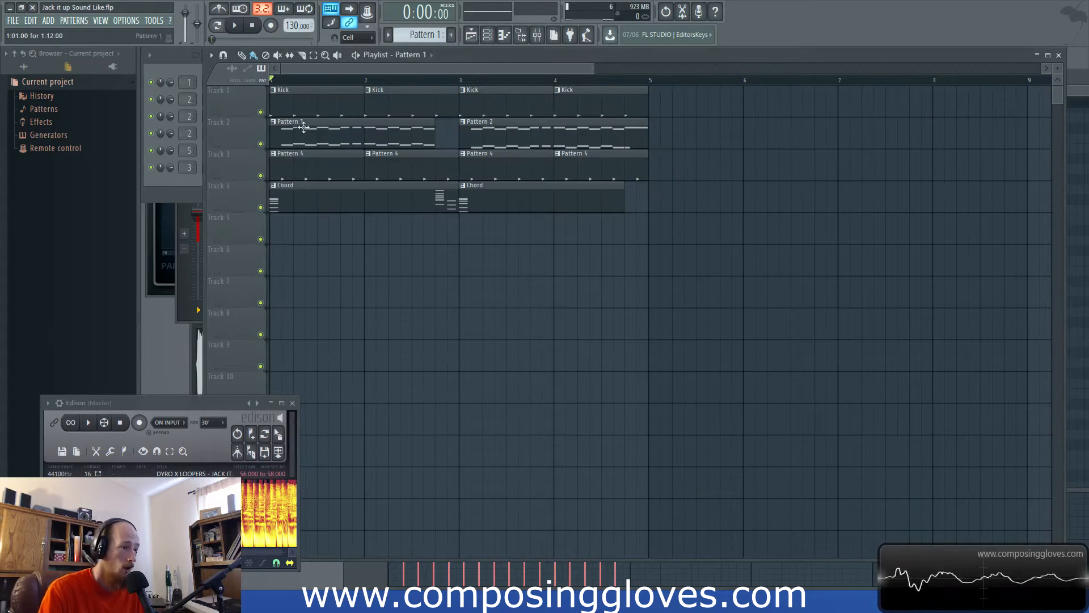
Step: Open the Sytrus synth of the Default channel and examine its main page and operator 1's oscillator settings
click(179, 168)
click(229, 156)
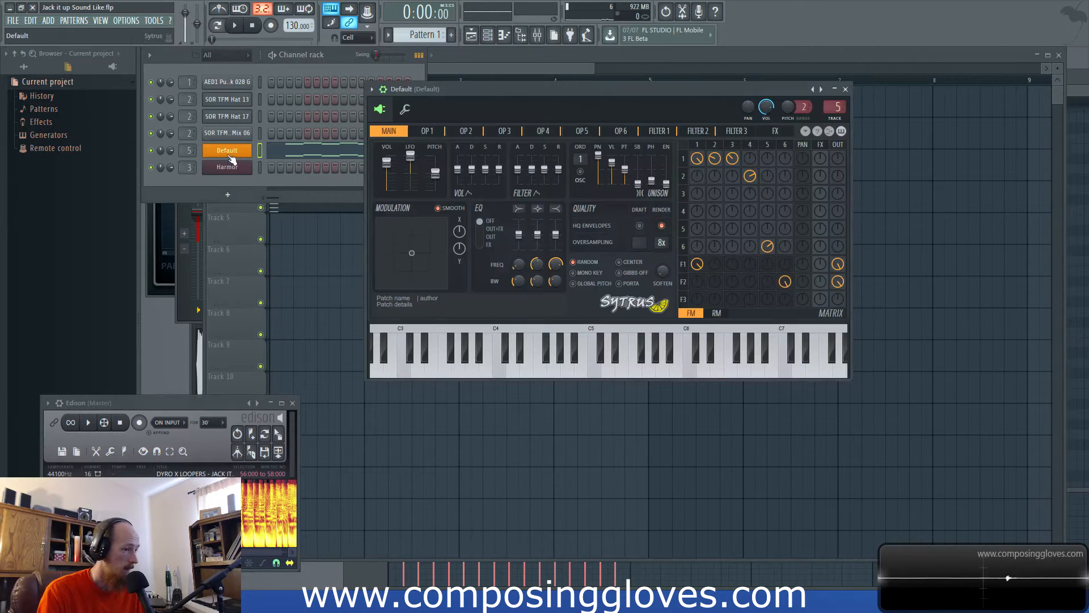
drag(696, 92, 731, 77)
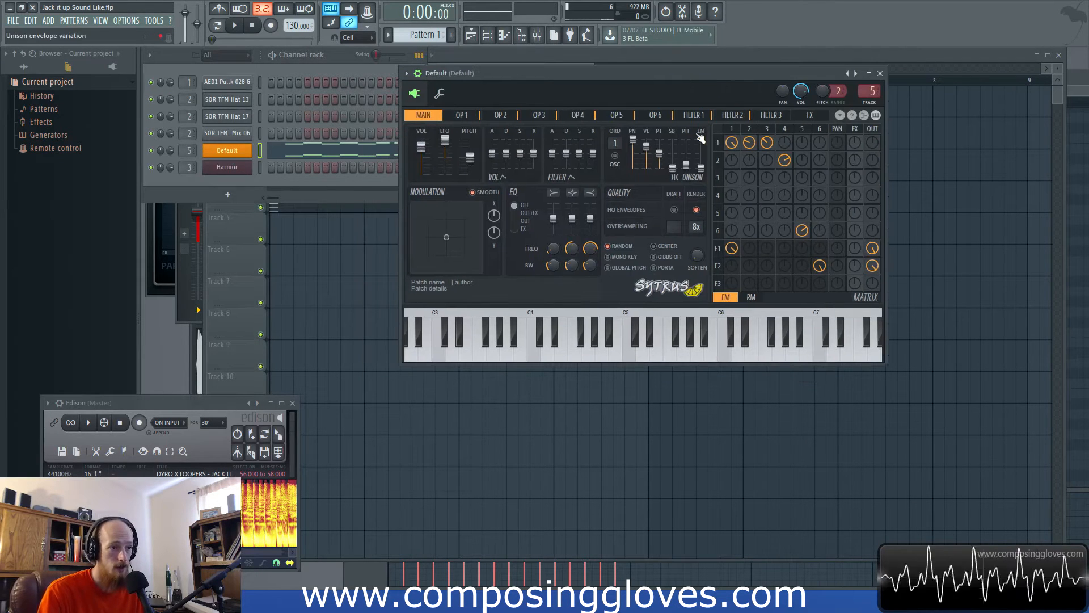
click(736, 130)
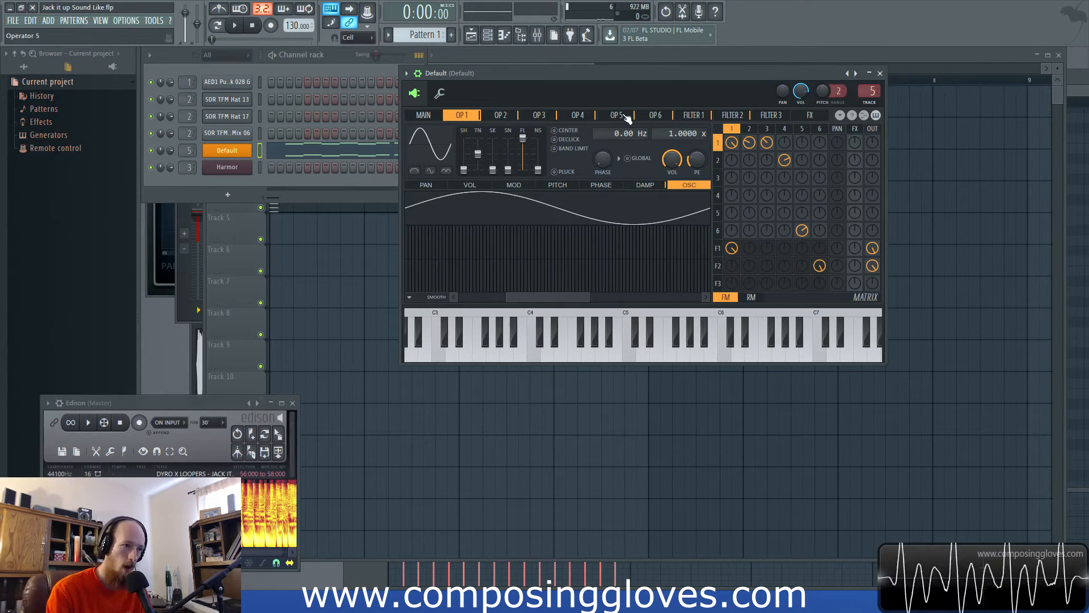
click(423, 115)
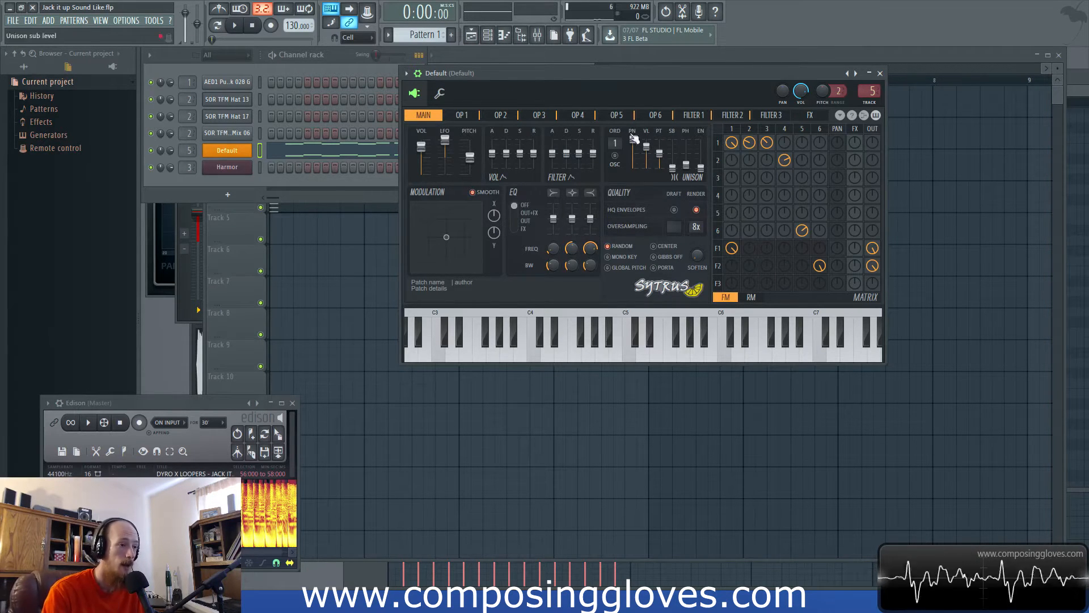
click(479, 116)
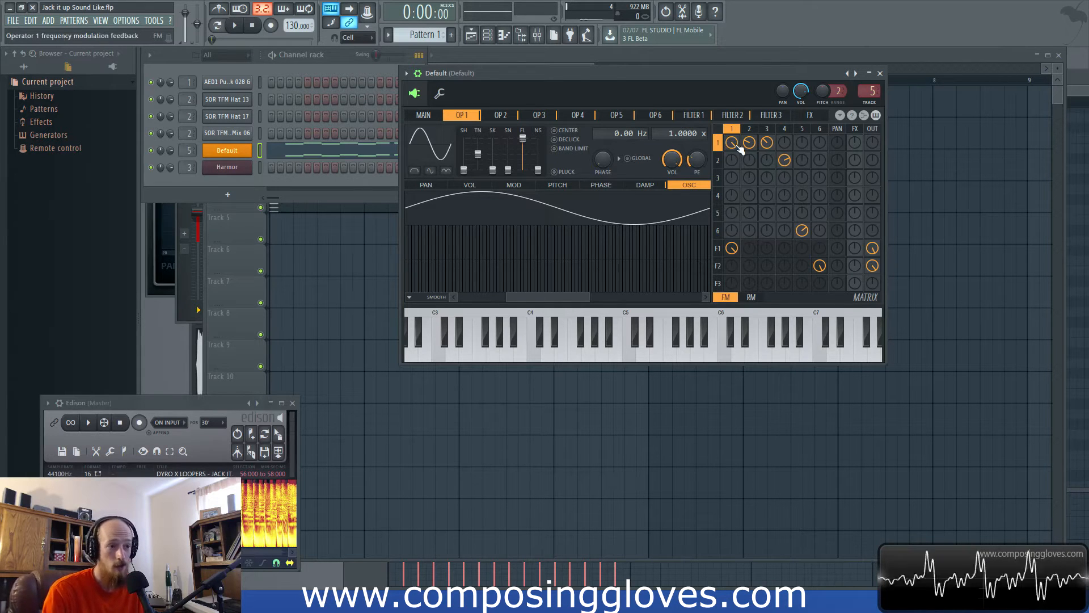
click(427, 115)
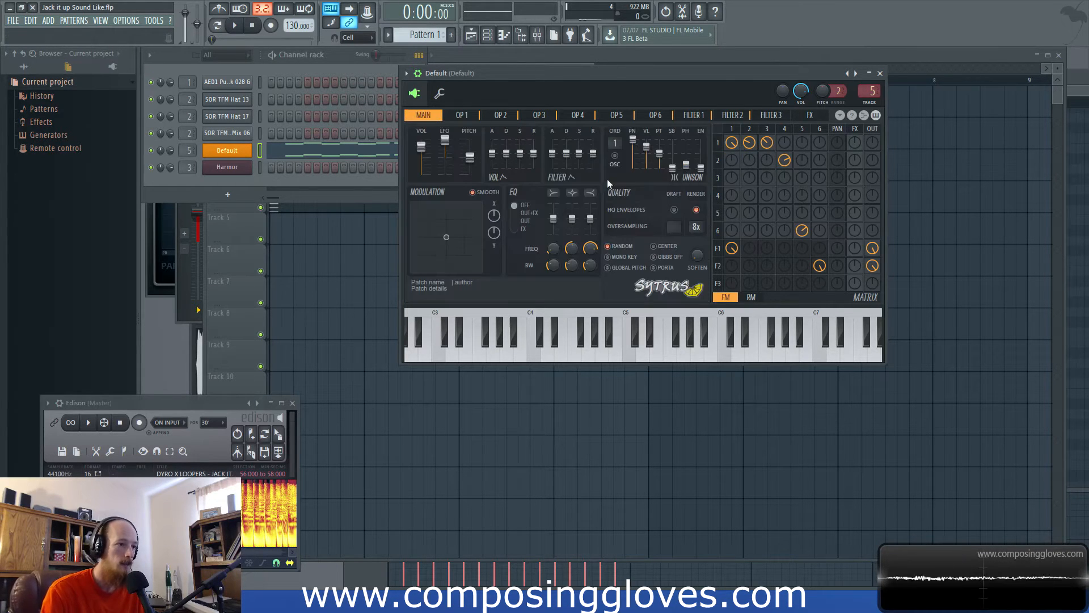
Step: Try 8x draft oversampling in Sytrus and compare the sound by playing the song
drag(674, 227, 674, 210)
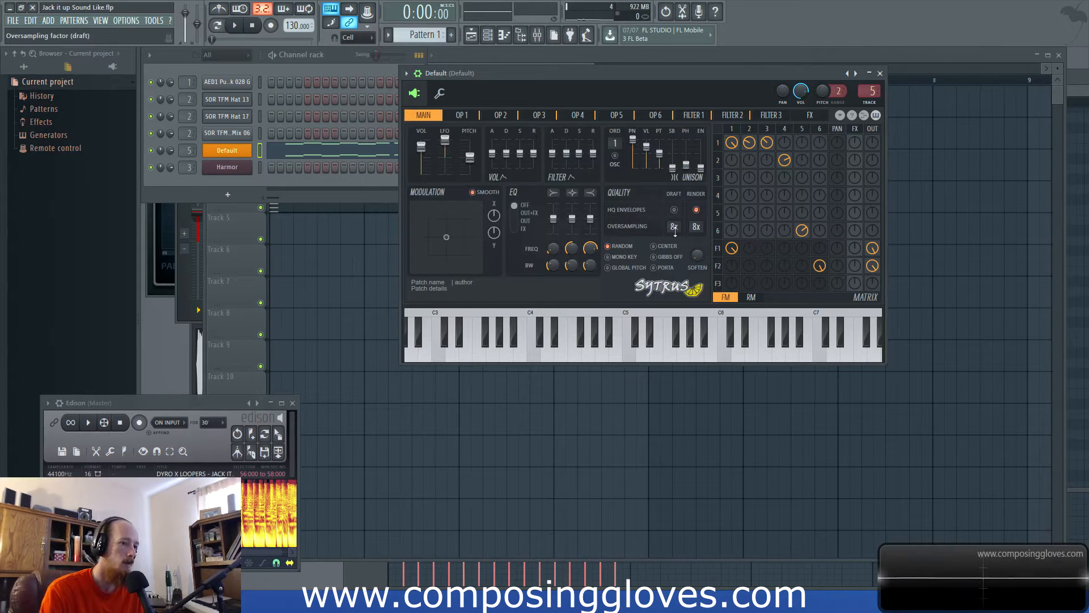
key(space)
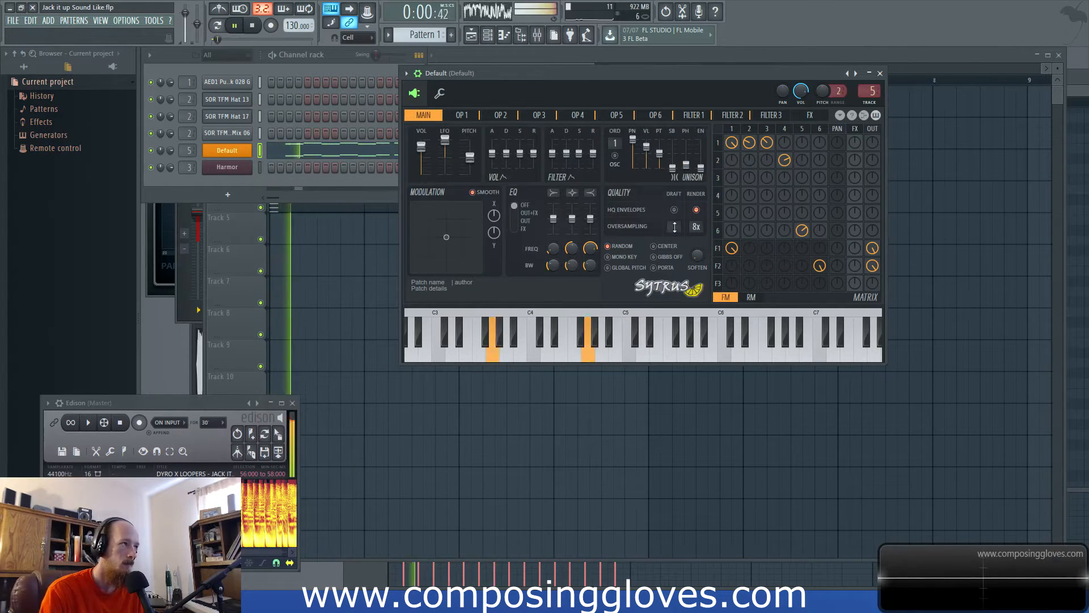
key(space)
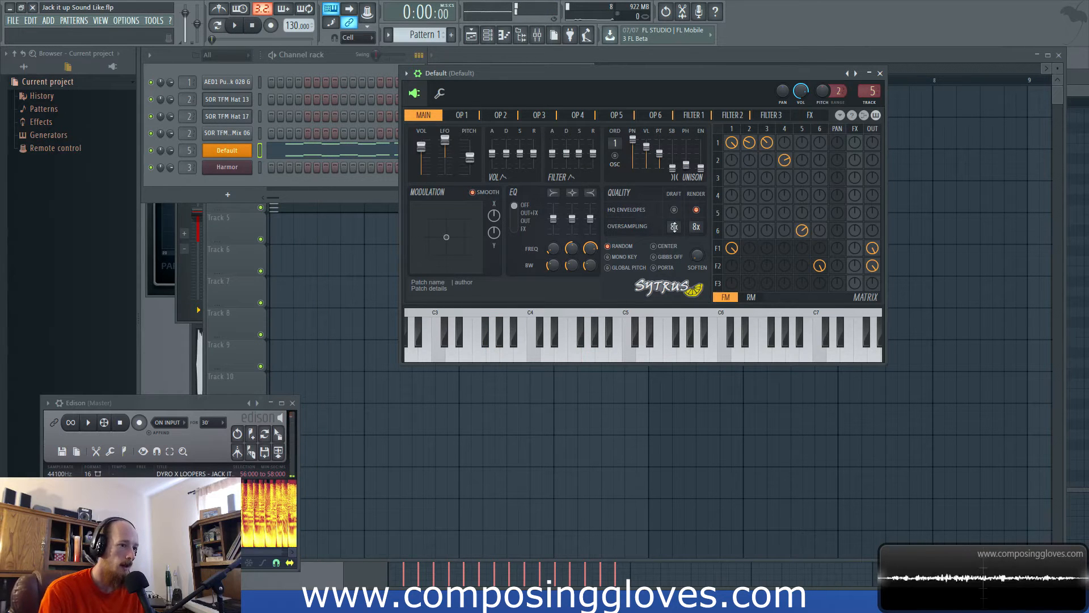
key(space)
key(space)
Step: Open the Fruity WaveShaper on the Default mixer track, reveal its controls, and play the song to check its oversampling
click(538, 36)
click(896, 170)
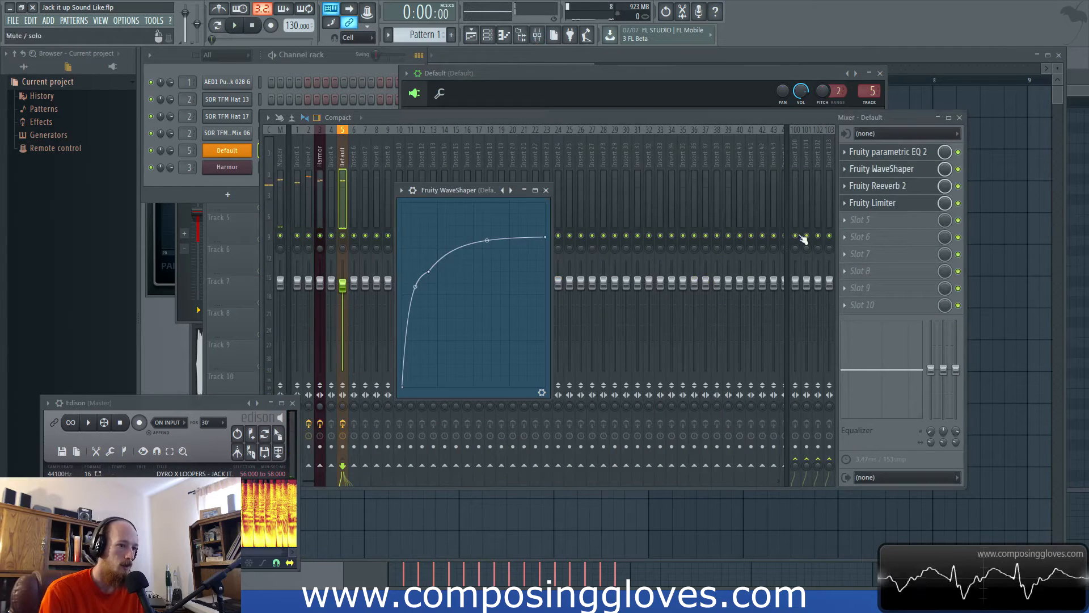
click(542, 392)
key(space)
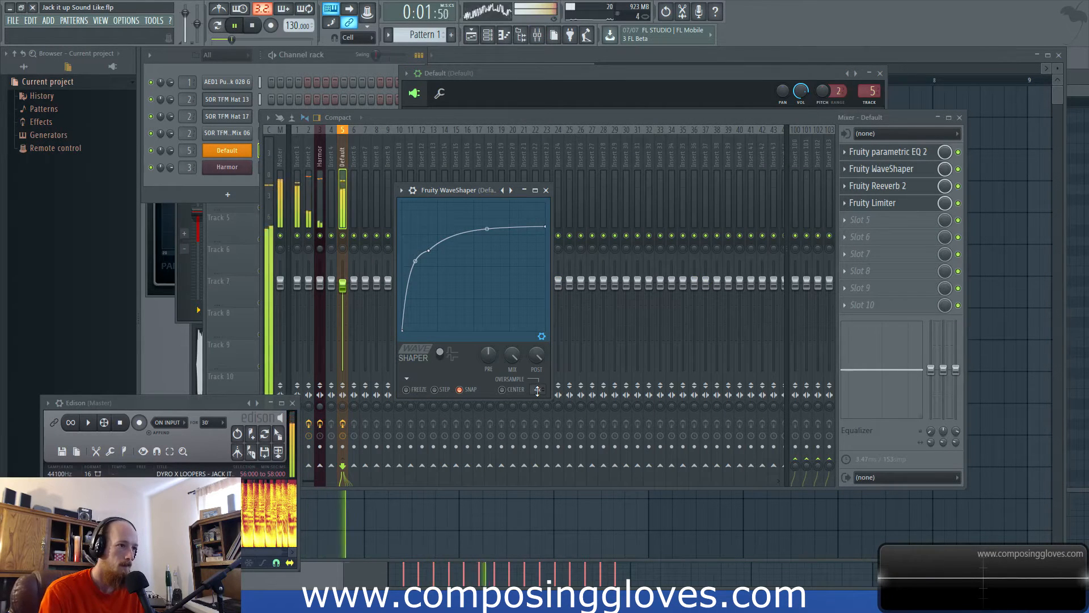
key(space)
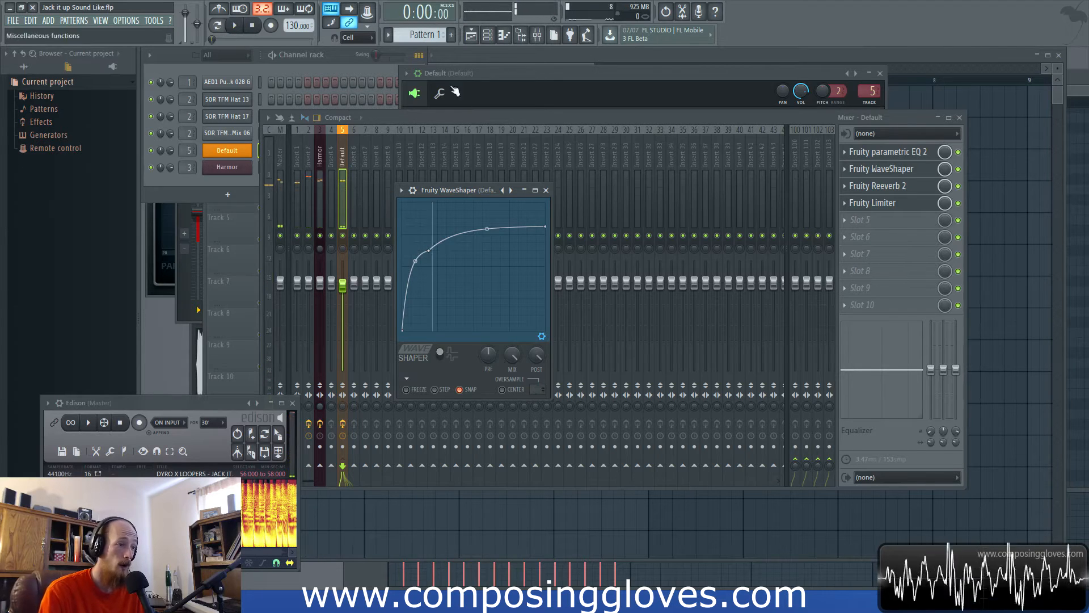
Step: Return to Sytrus and examine the waveforms of operators 1 and 2 and operator 2's volume envelope
click(455, 93)
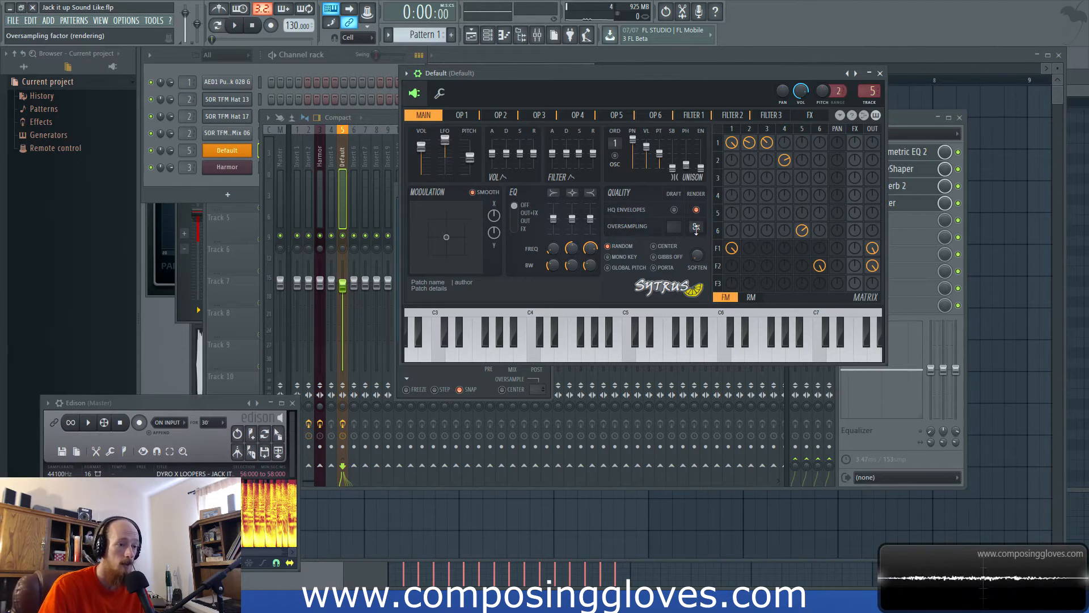
click(733, 129)
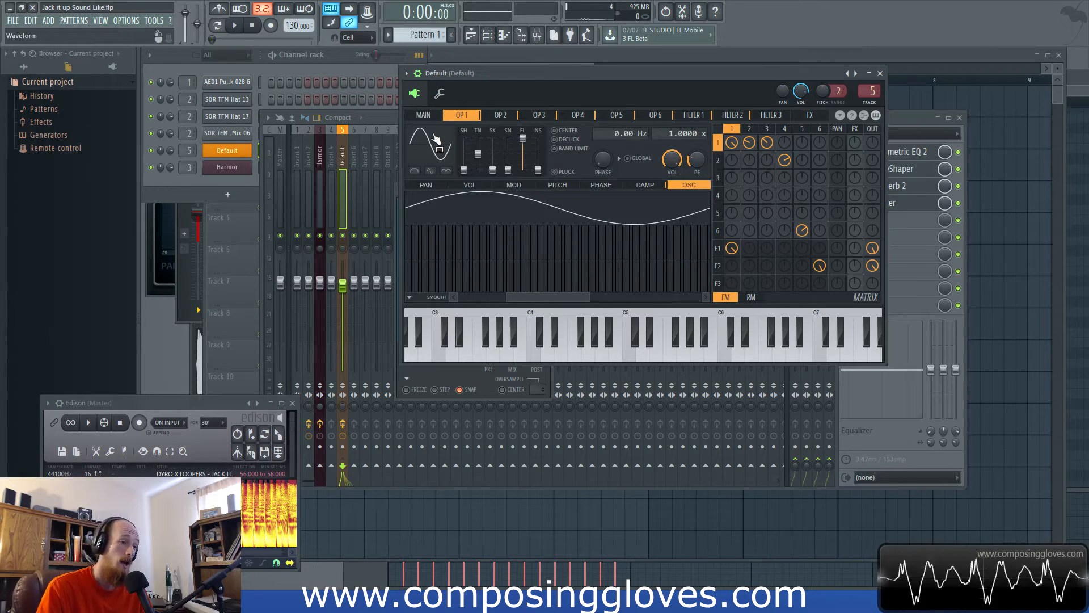
click(749, 129)
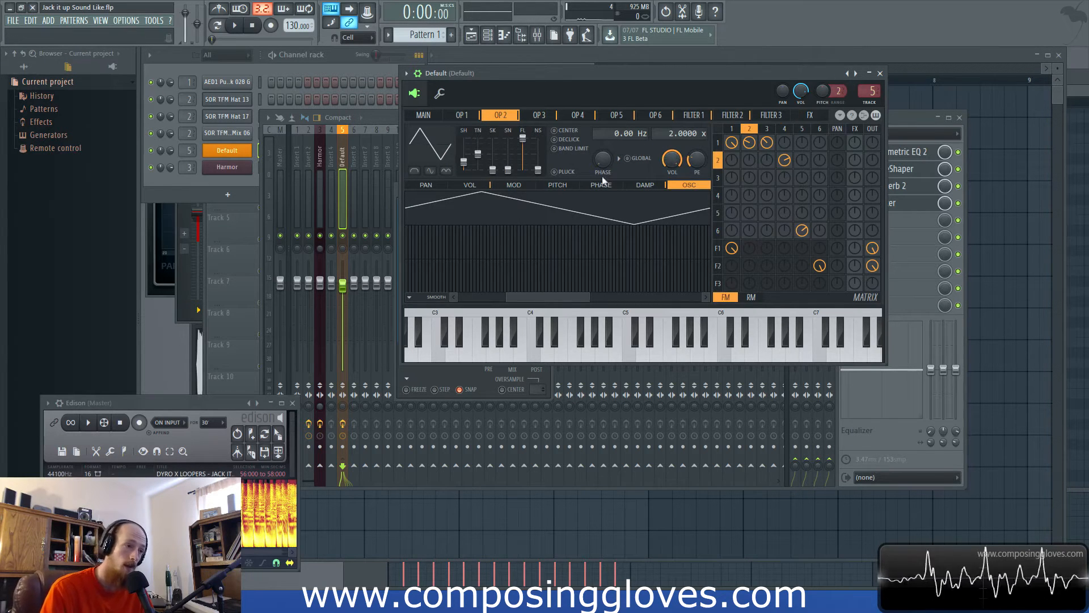
click(469, 185)
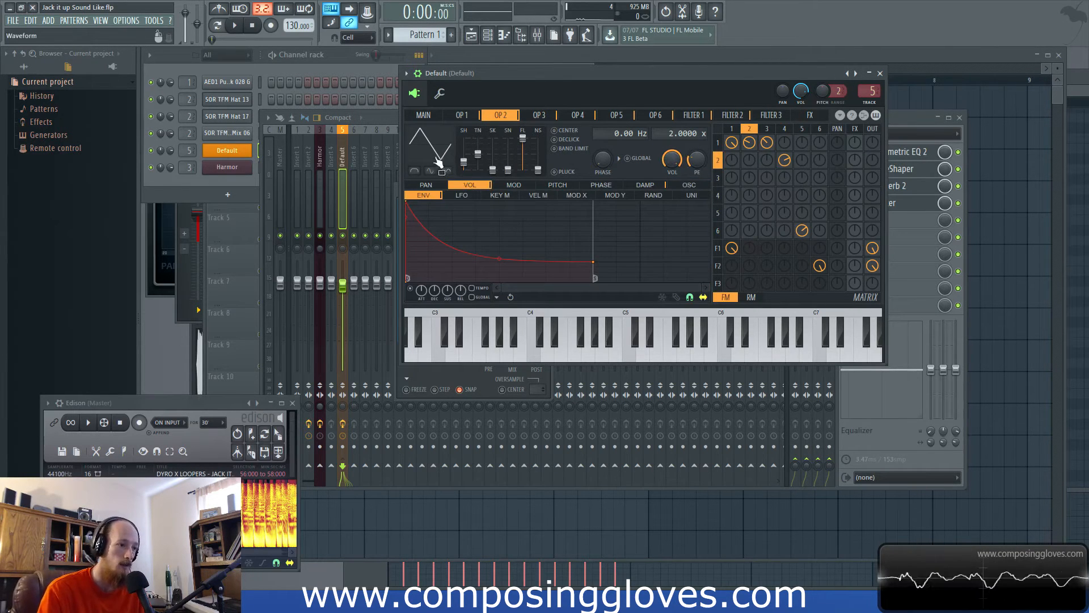
Step: Compare the waveform shapes and volume envelopes of operators 1, 2 and 3
click(732, 129)
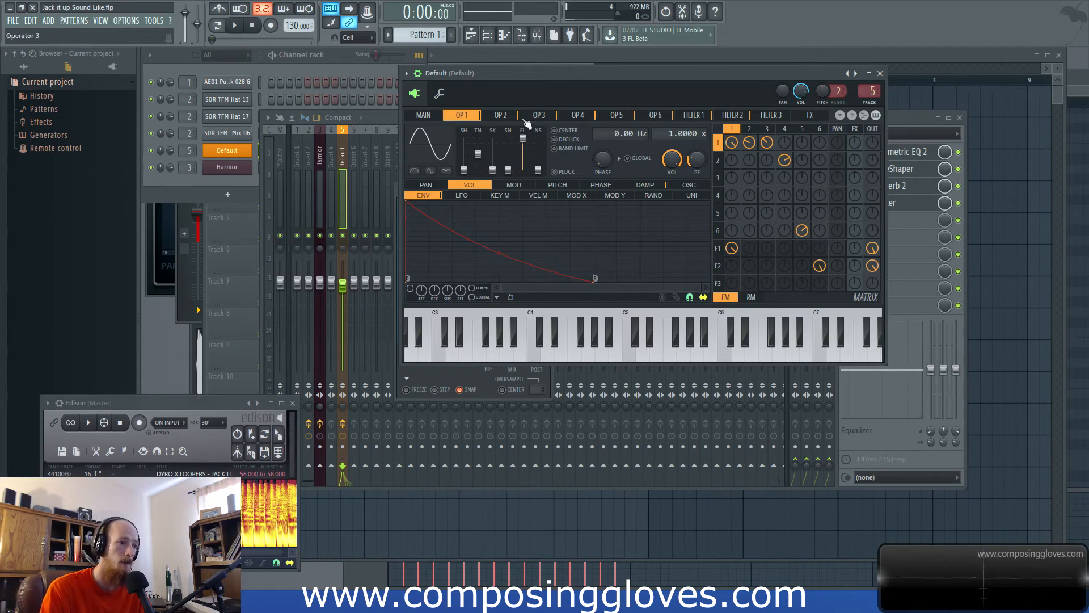
mouse_move(466, 170)
mouse_down()
mouse_move(465, 158)
mouse_move(465, 170)
mouse_up()
click(500, 115)
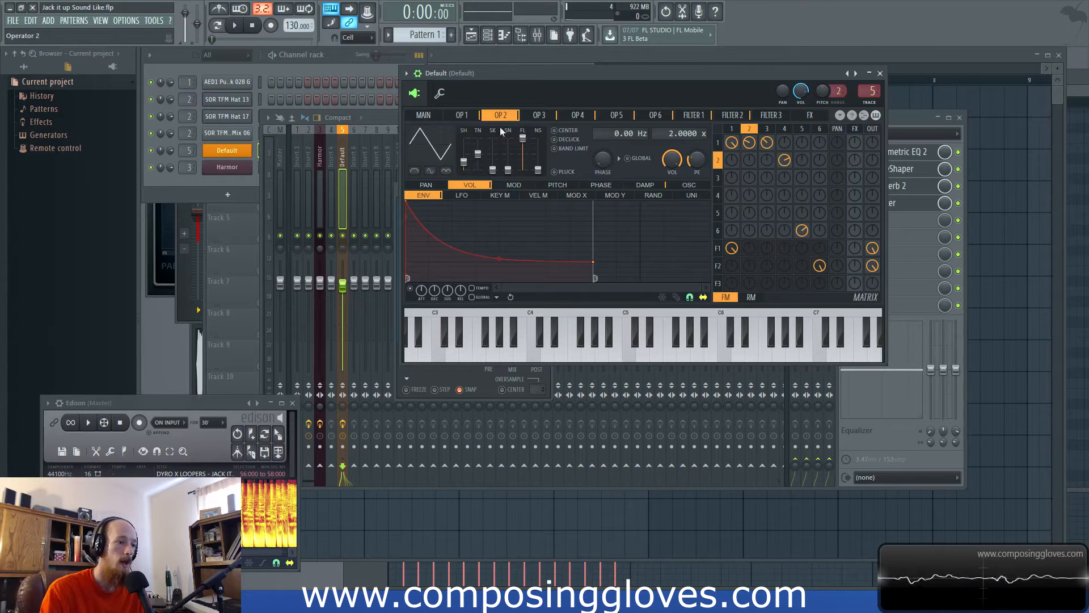
click(733, 131)
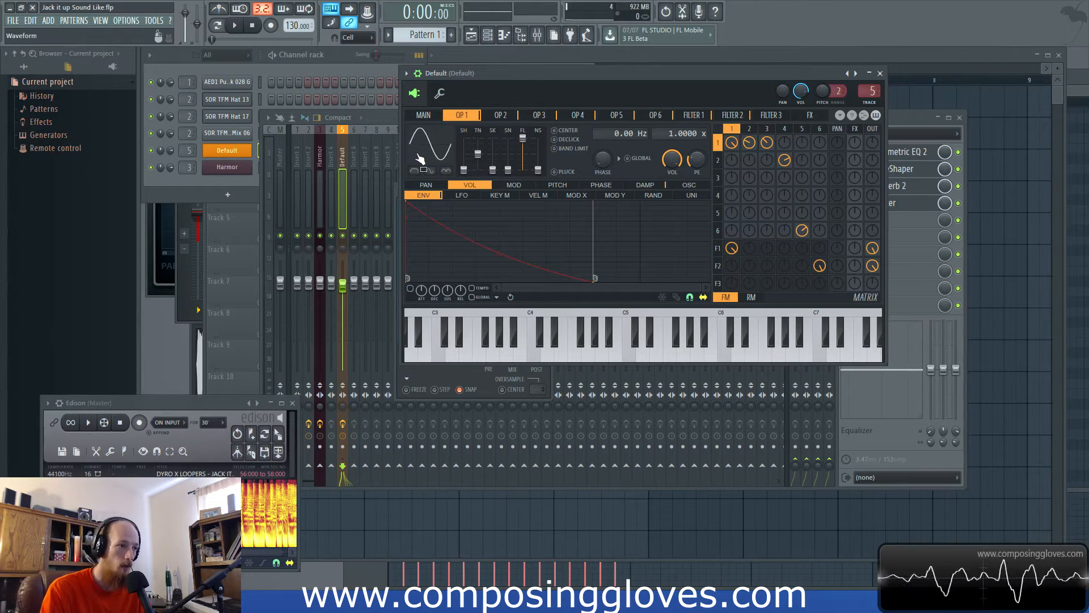
click(501, 115)
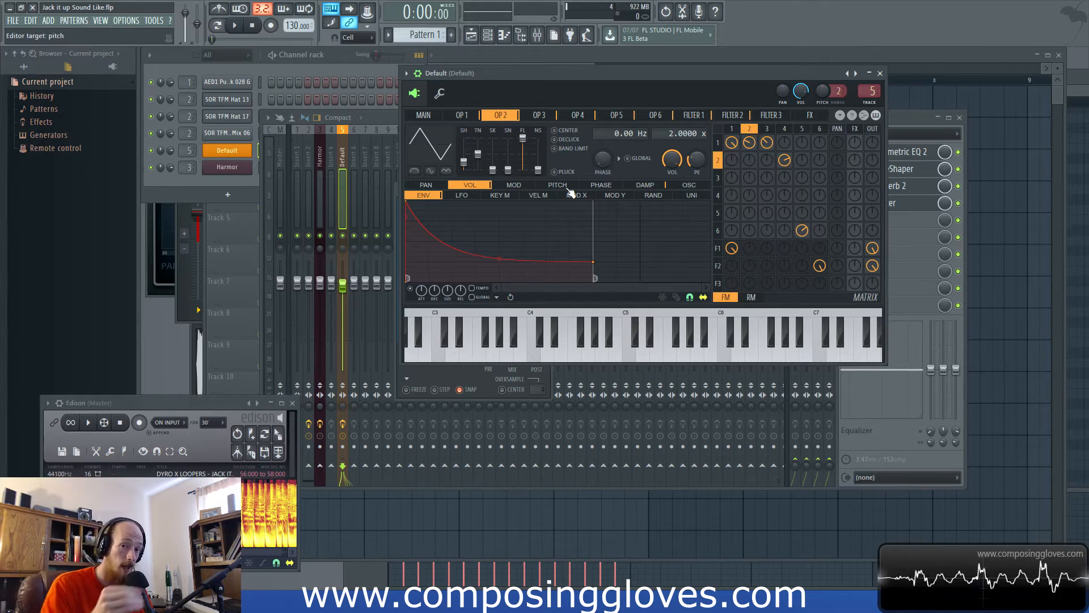
click(539, 115)
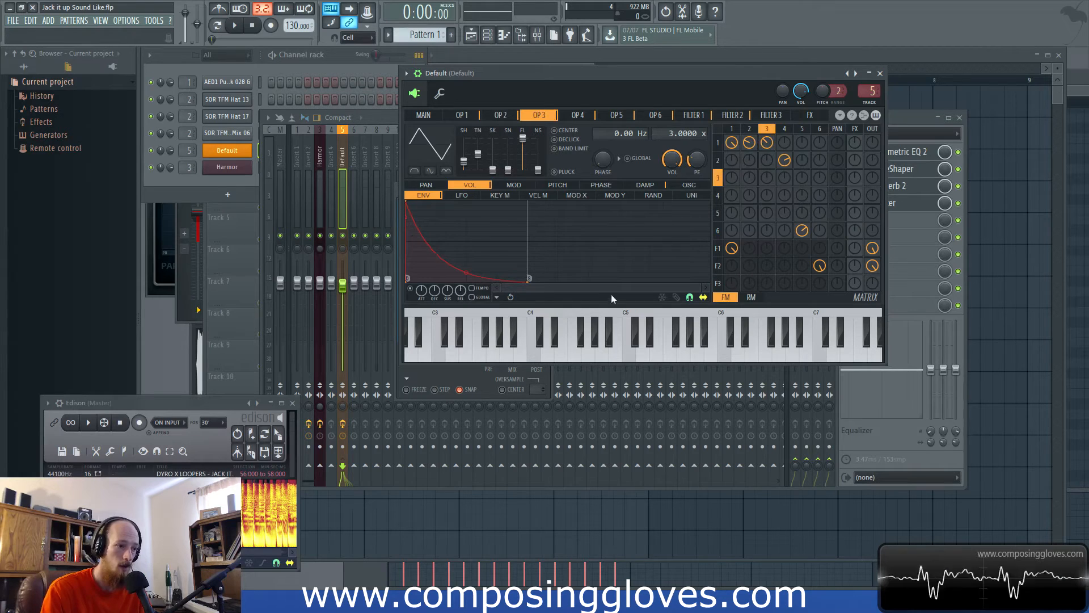
Step: Try different end levels and curve tensions in operator 2's volume envelope while listening to the song
click(749, 130)
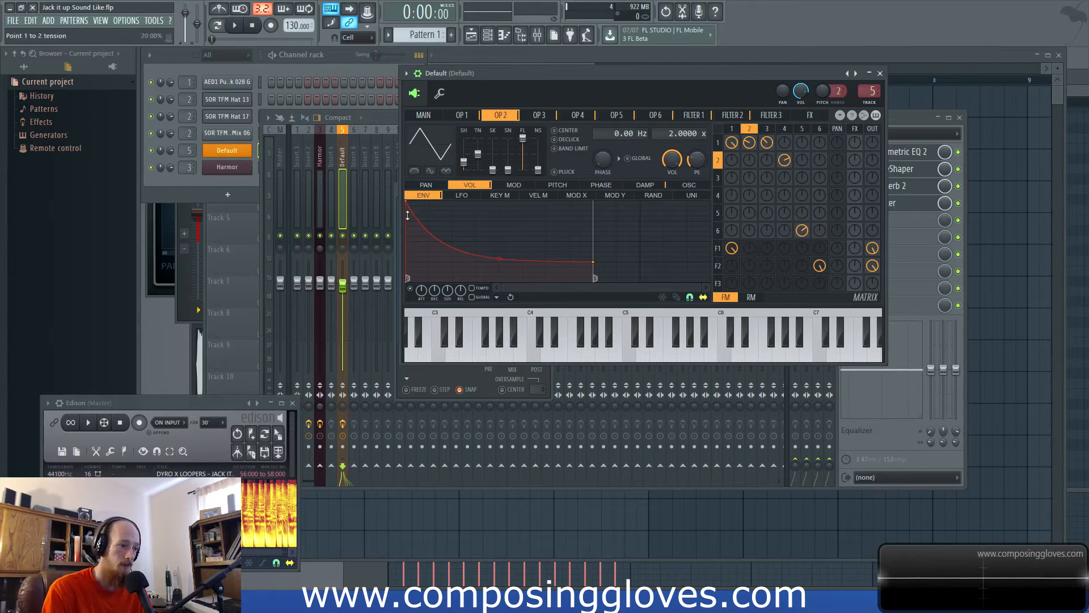
mouse_move(594, 267)
mouse_down()
mouse_move(595, 281)
mouse_move(596, 228)
mouse_move(593, 263)
mouse_up()
key(space)
key(space)
mouse_move(499, 253)
mouse_down()
mouse_move(499, 202)
mouse_move(500, 258)
mouse_up()
key(space)
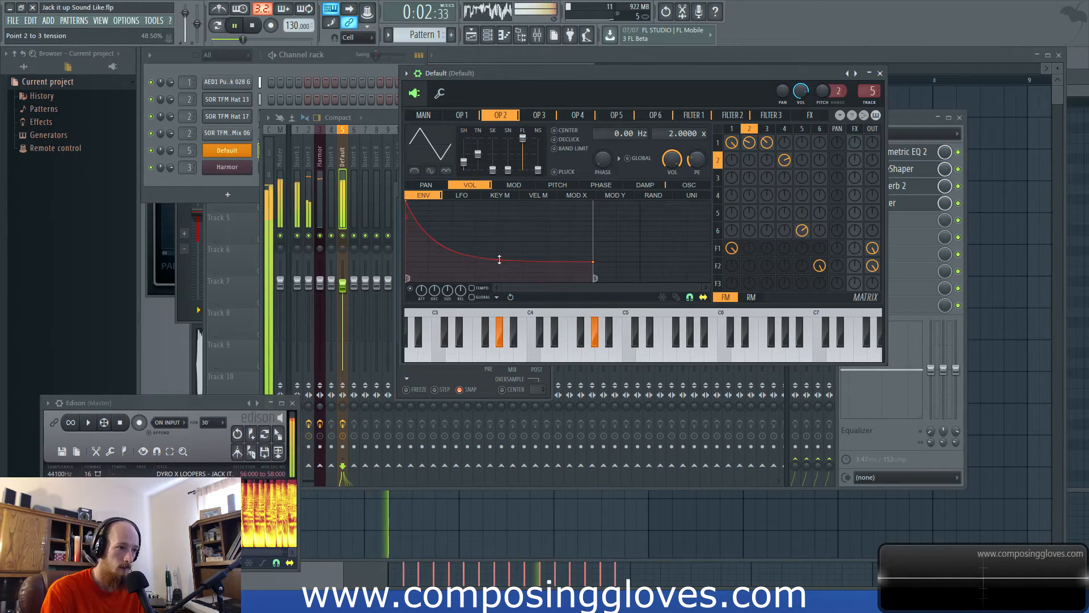
key(space)
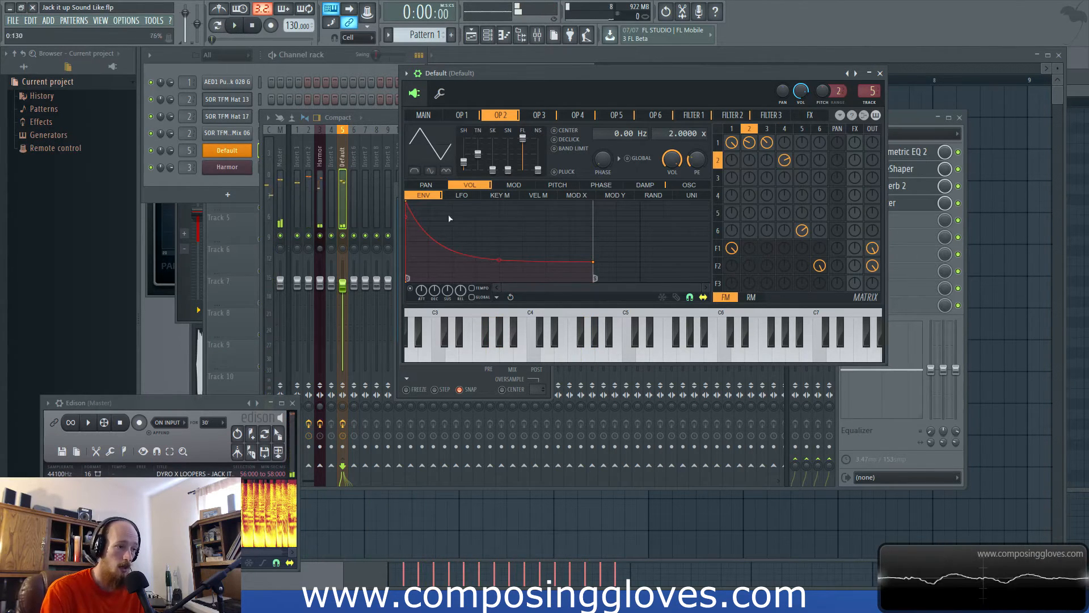
right_click(438, 241)
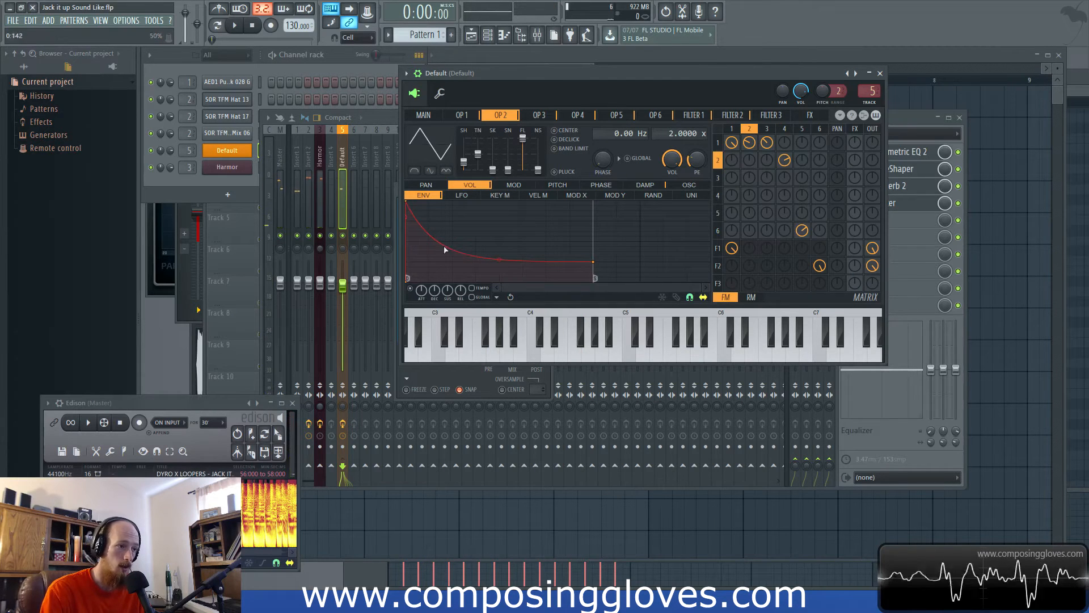
Step: Compare the volume envelopes of operators 2, 3 and 4
click(773, 130)
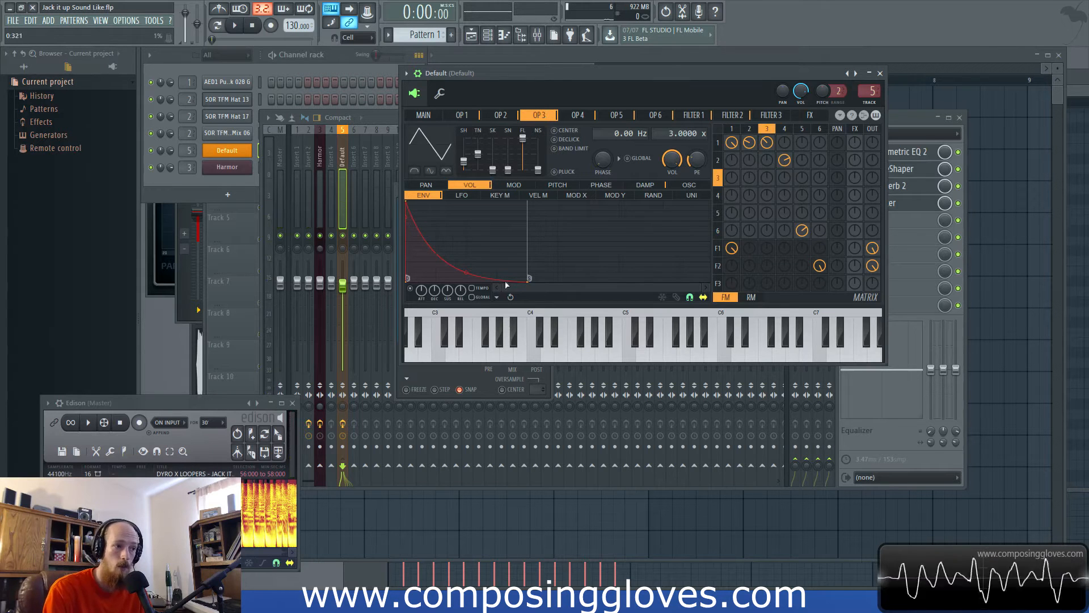
click(750, 131)
click(784, 129)
click(767, 130)
click(783, 130)
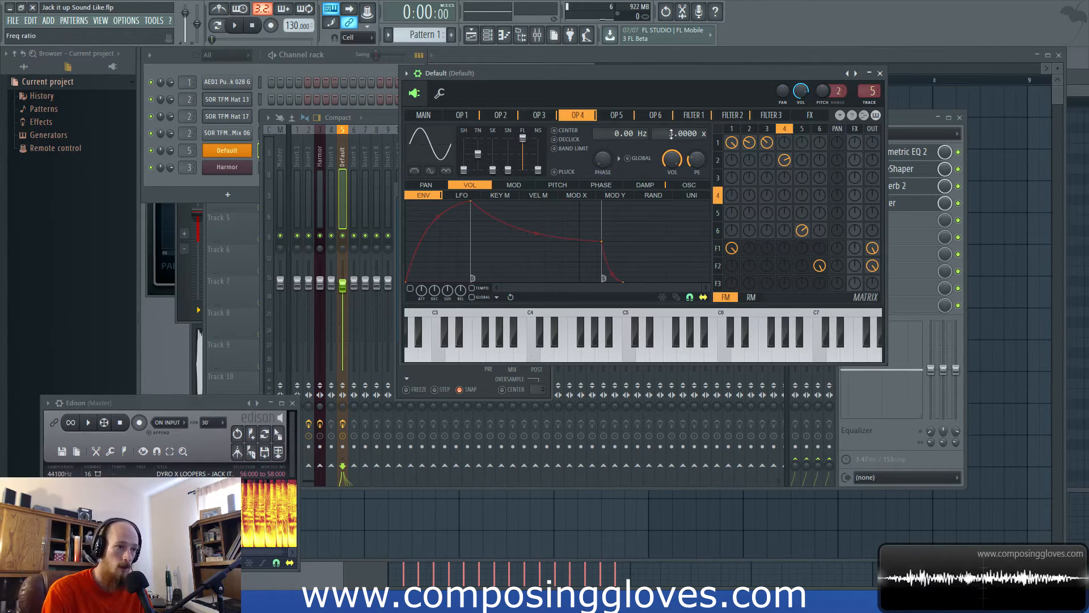
Step: Try other frequency ratios on operators 4 and 3 with the song playing, raising operator 3's ratio to 13
scroll(678, 134, down, 12)
key(space)
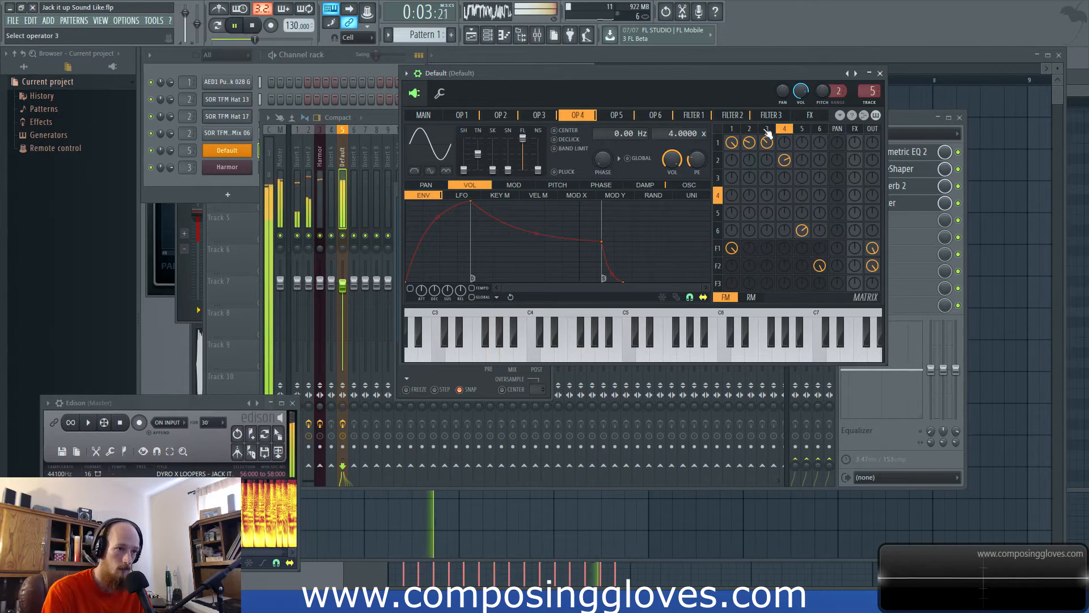
click(766, 129)
scroll(672, 135, up, 11)
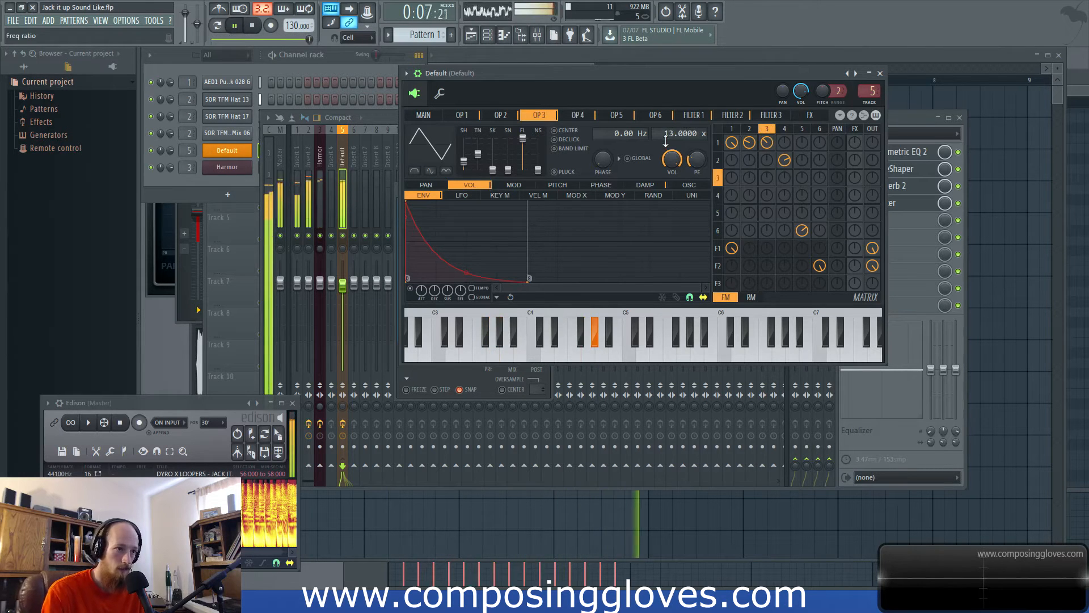
key(space)
Step: Try a frequency ratio of 4 on operator 4 while the song plays
click(749, 128)
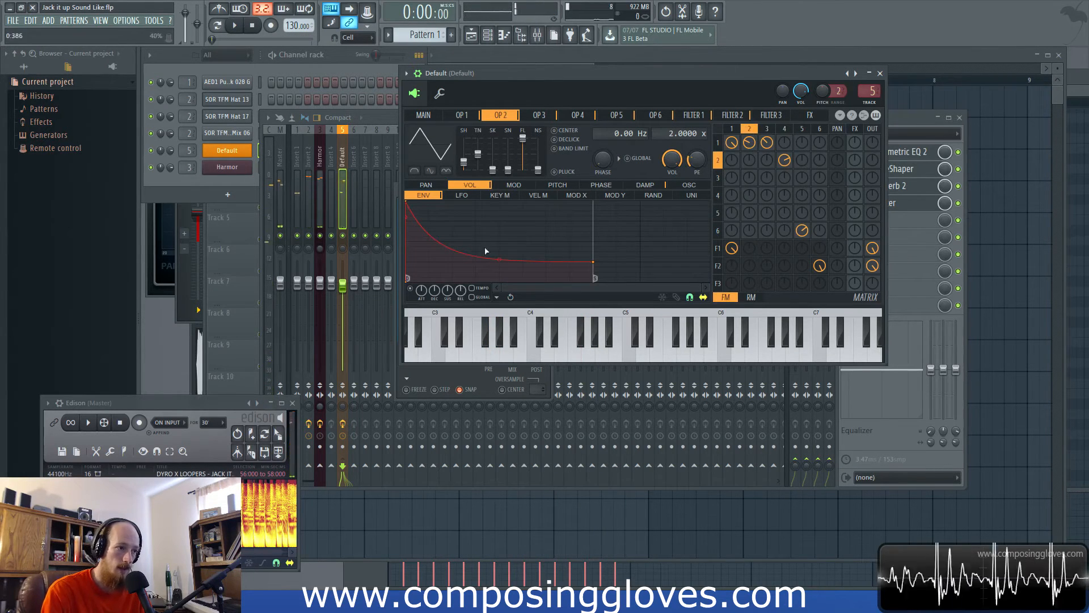
click(767, 129)
click(785, 129)
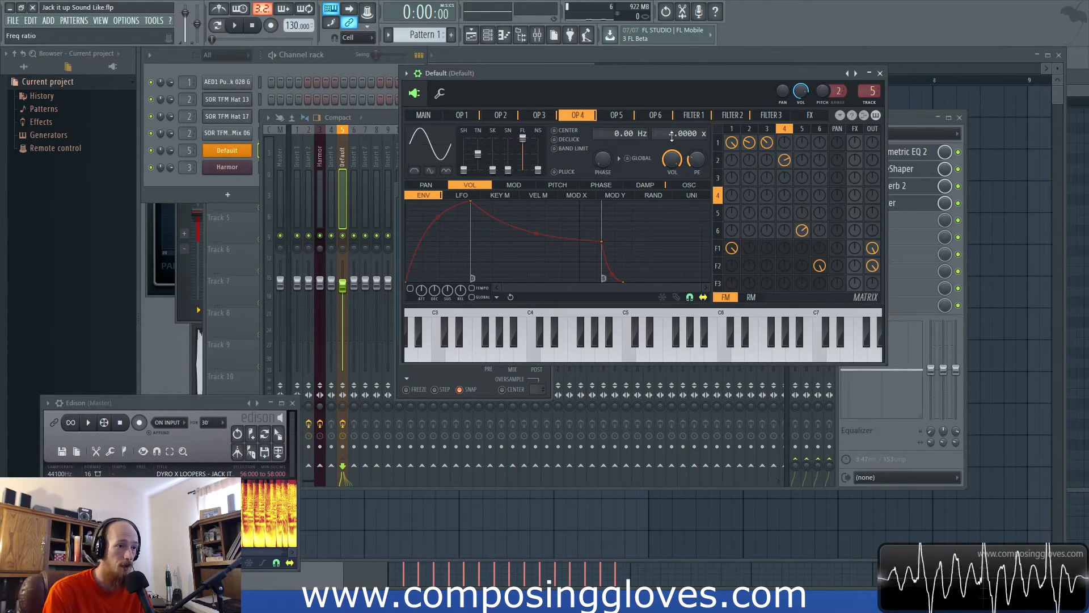
key(space)
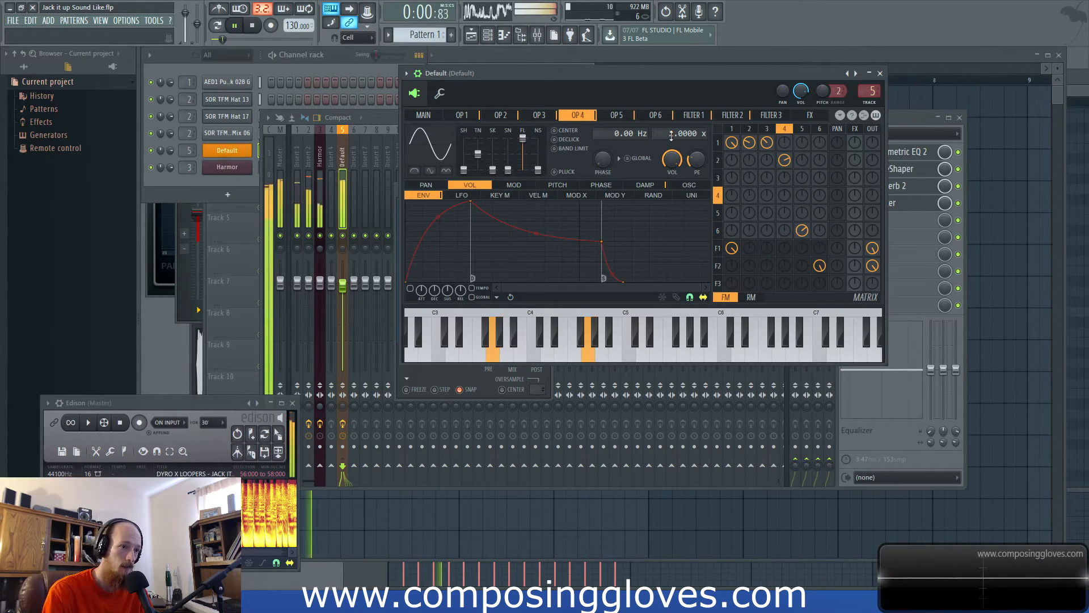
drag(673, 134, 674, 122)
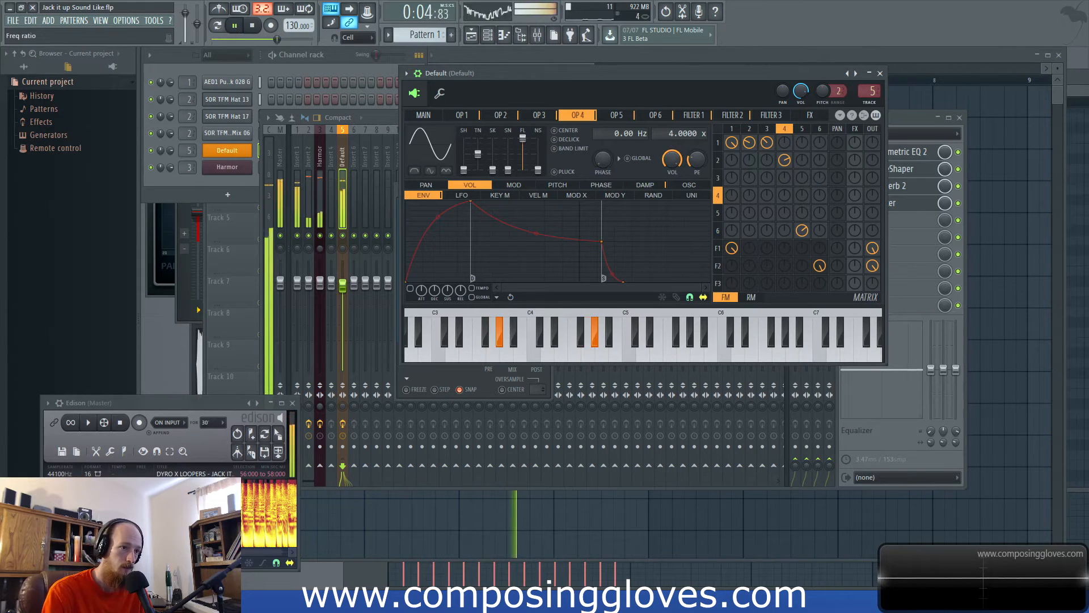
drag(677, 128, 668, 147)
key(space)
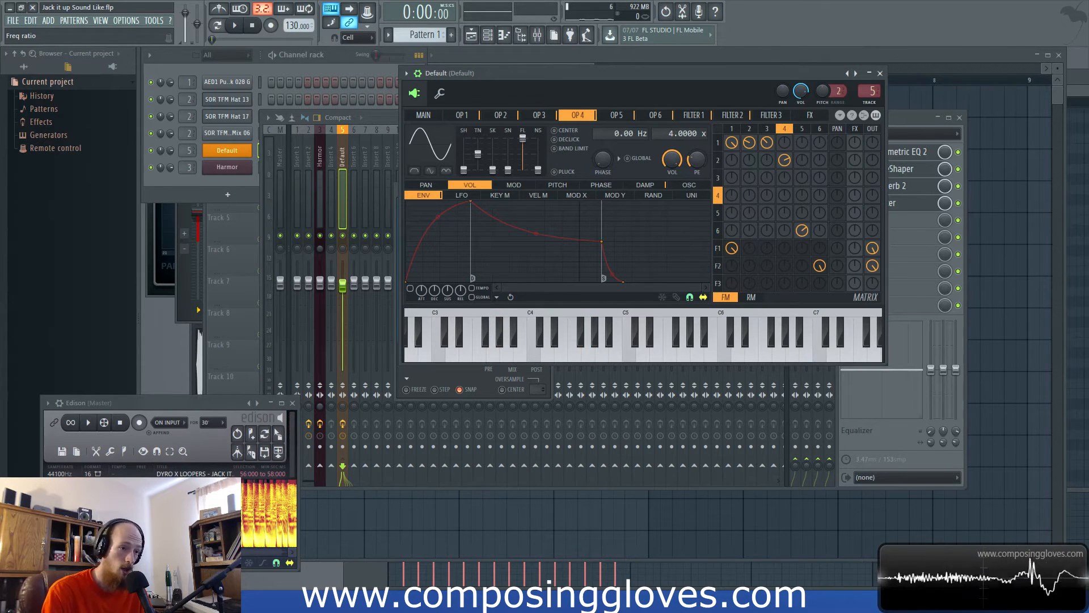
Step: Audition frequency ratios such as 18 and 4.02 on operator 4 with the song playing, and set the ratio to 2
key(space)
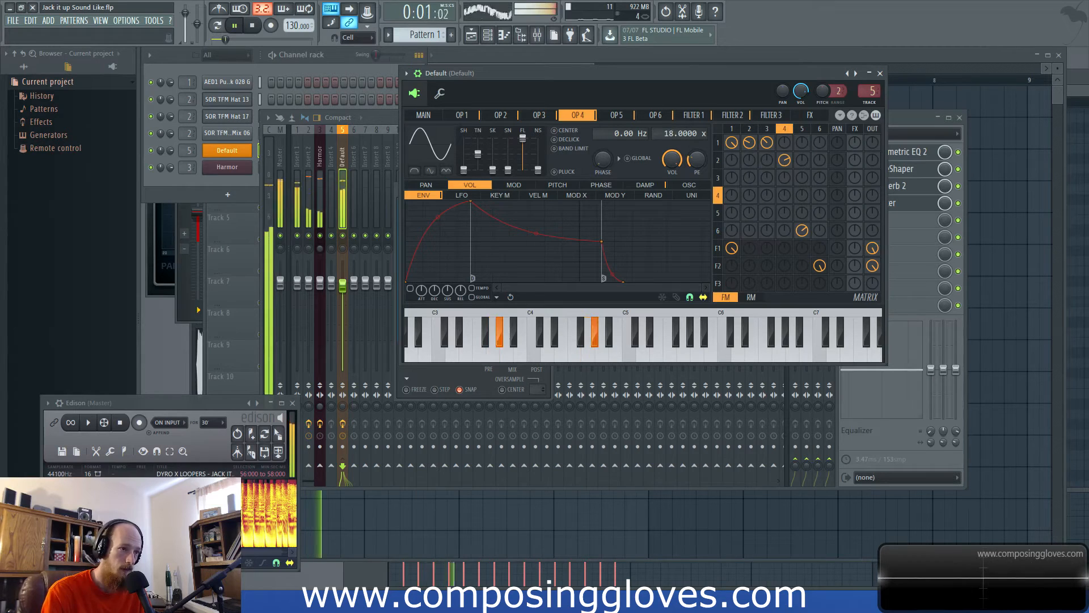
scroll(671, 133, down, 6)
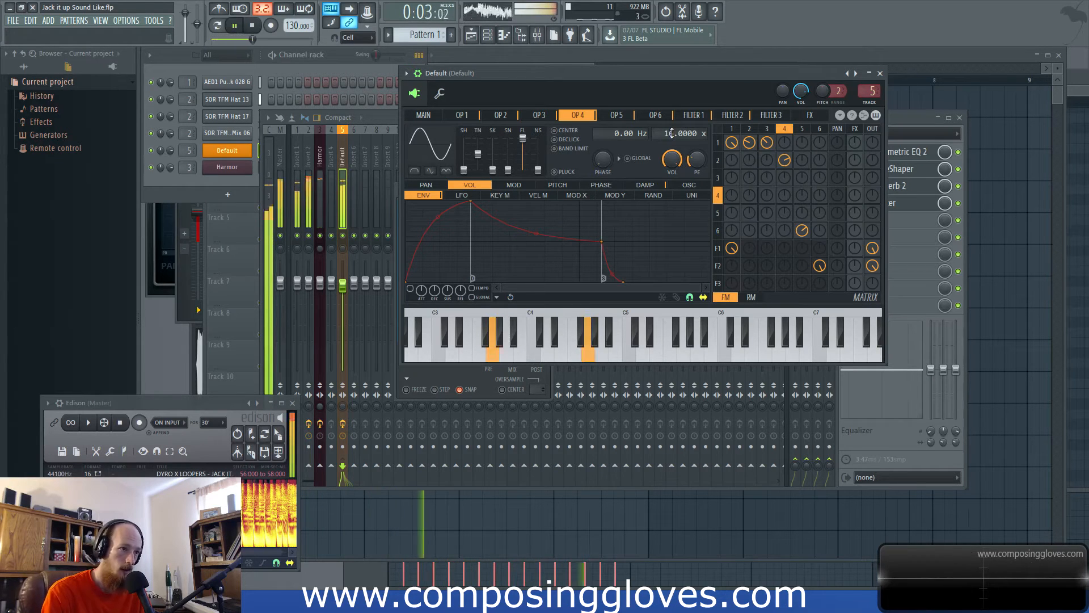
key(space)
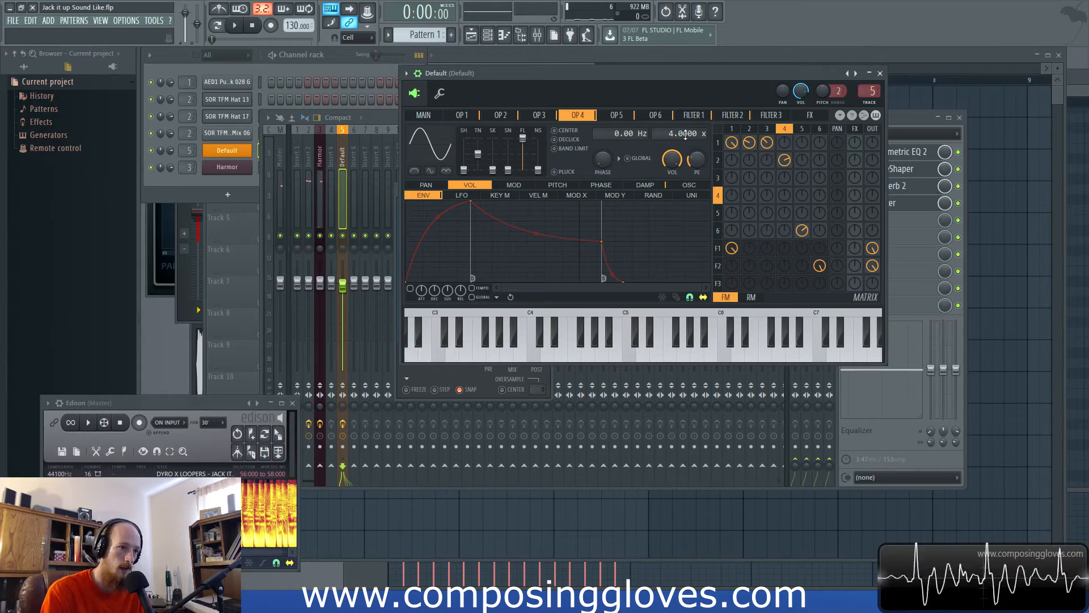
key(space)
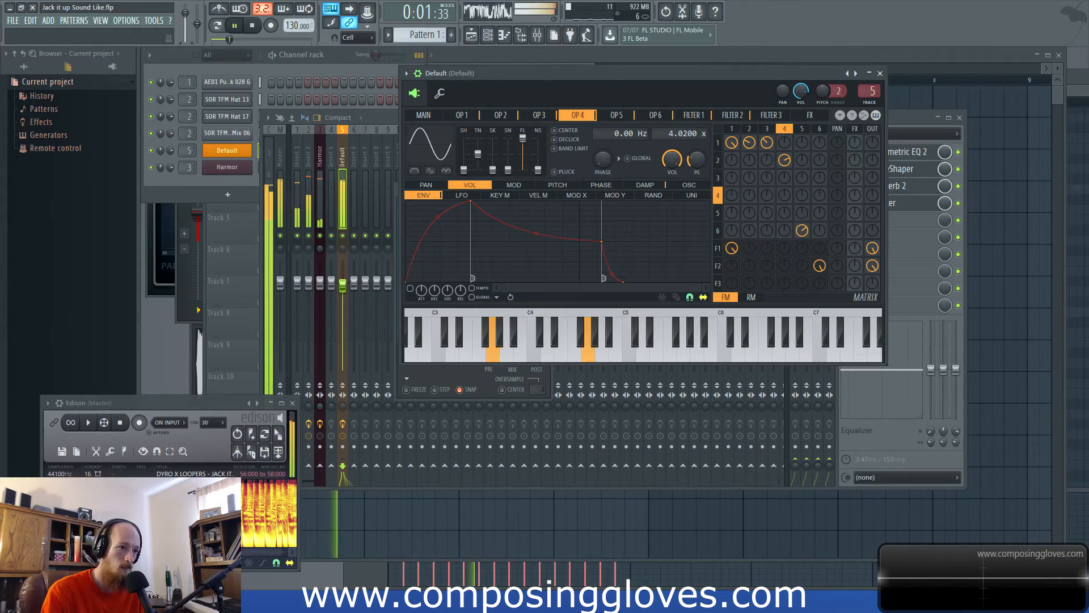
key(space)
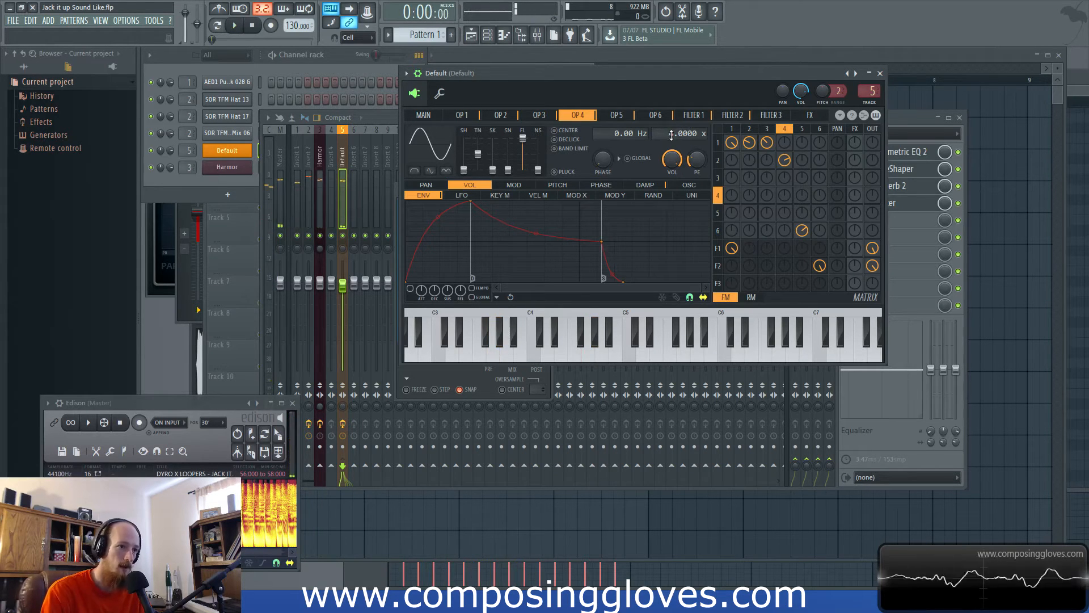
scroll(680, 133, down, 1)
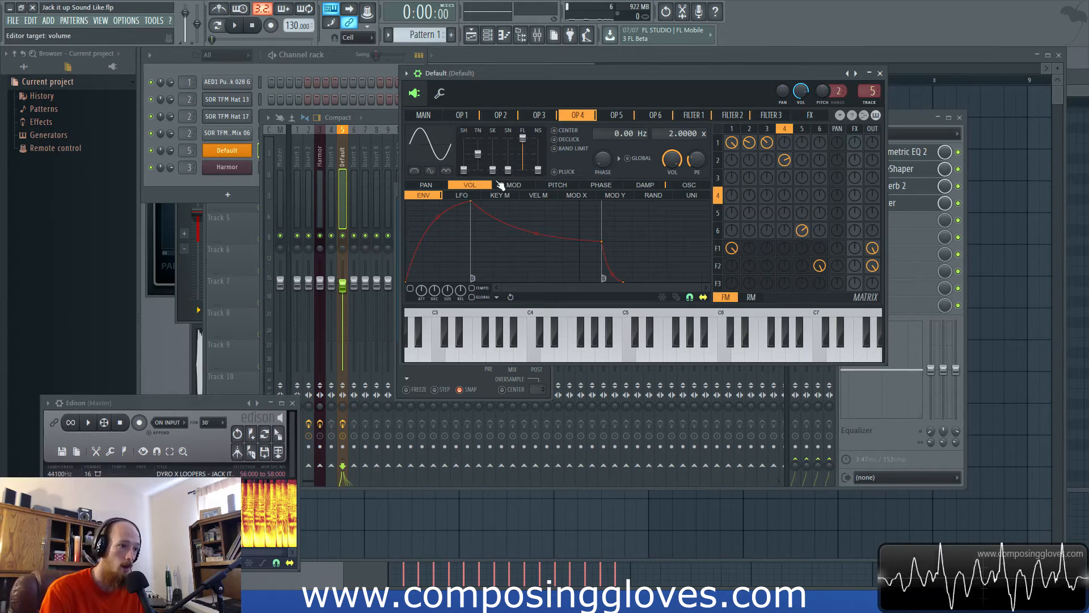
Step: Compare the waveform shapes and frequency ratios of operators 5 and 6
click(426, 185)
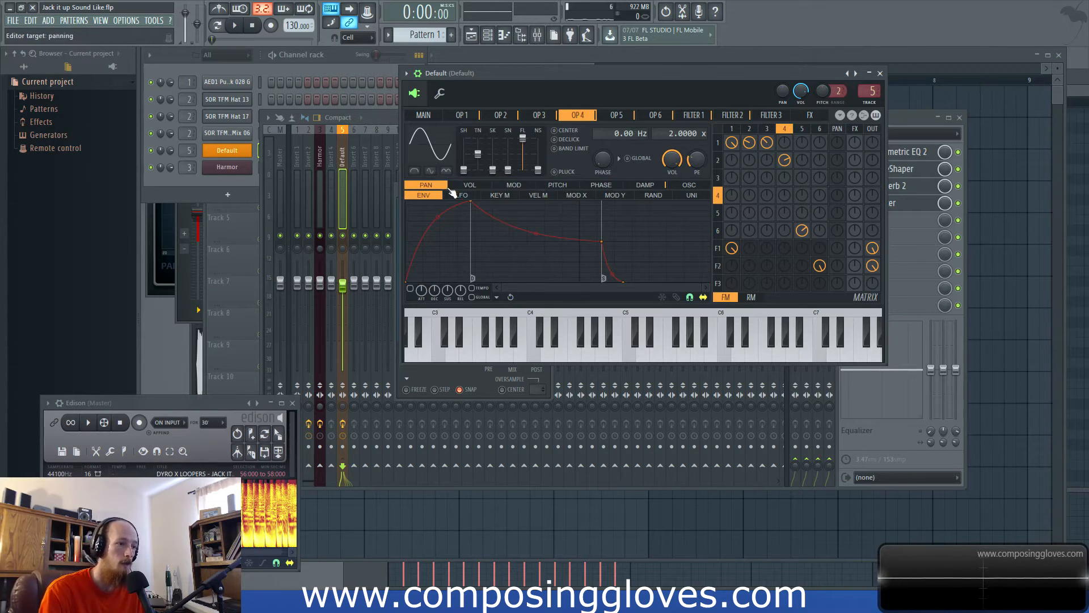
click(718, 230)
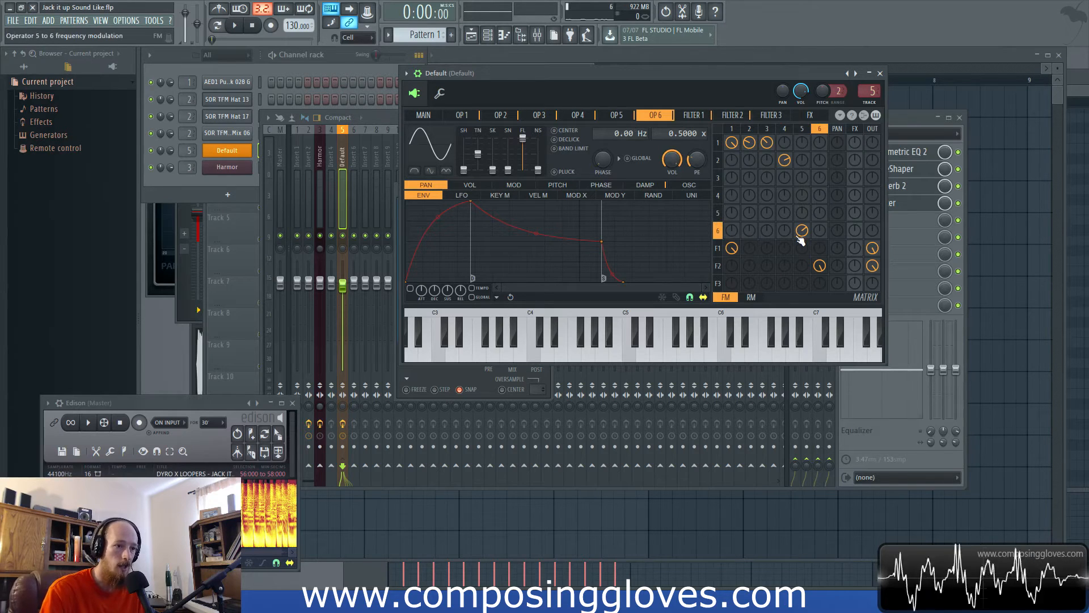
click(617, 116)
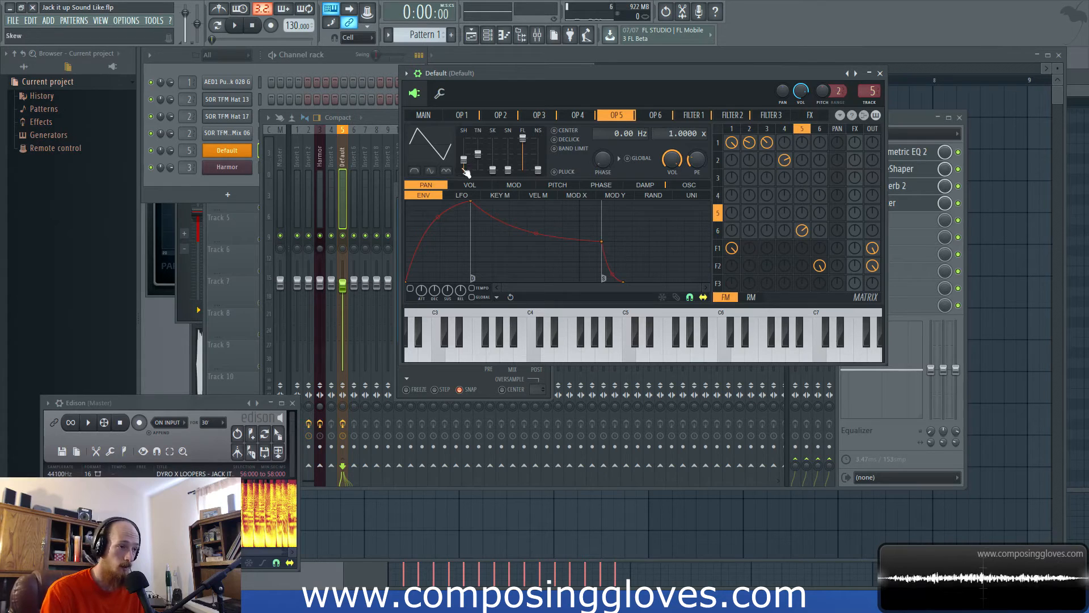
click(663, 118)
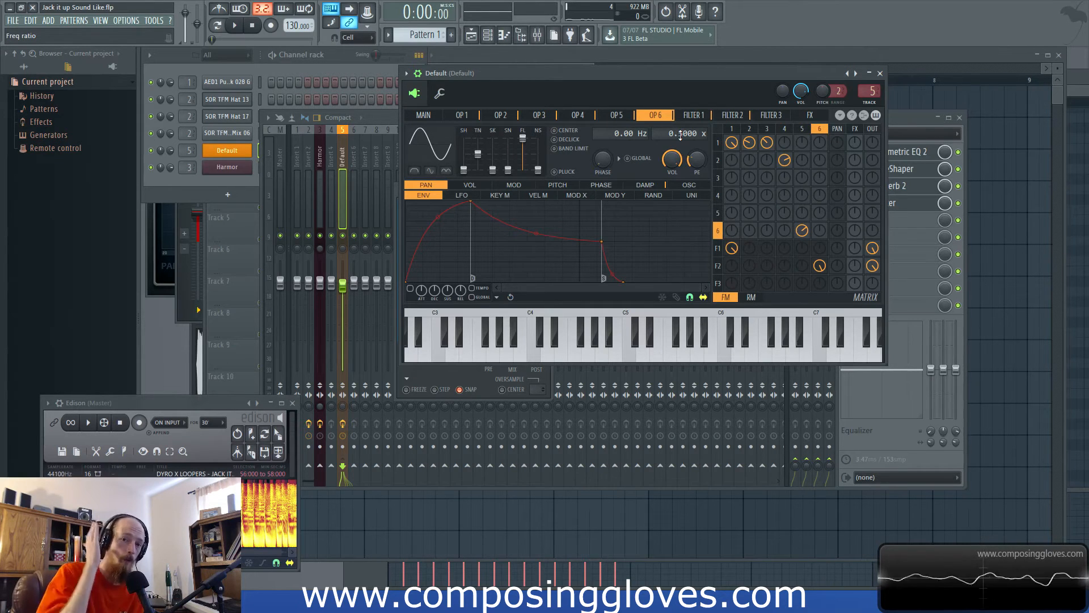
Step: Try a frequency ratio of 1 on operator 6 while listening to the song
mouse_move(680, 136)
mouse_down()
mouse_move(669, 144)
mouse_move(672, 133)
mouse_up()
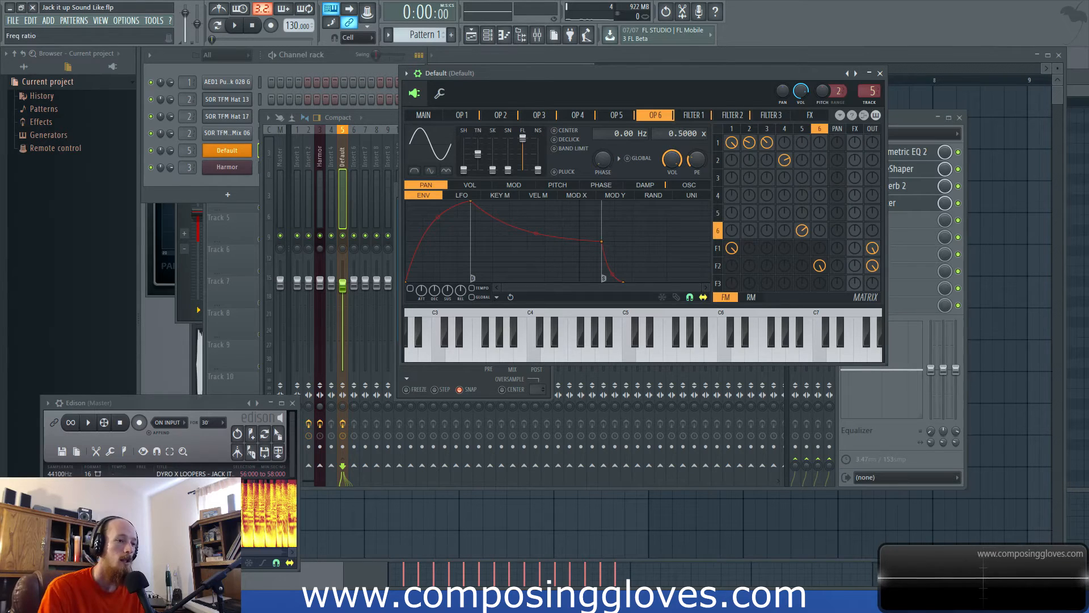
key(space)
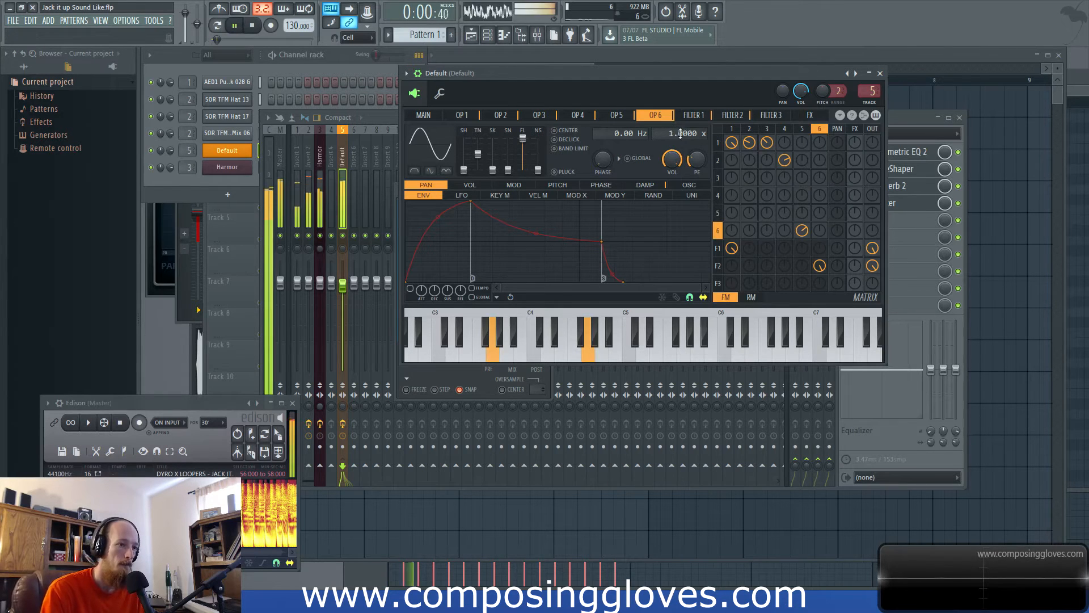
key(space)
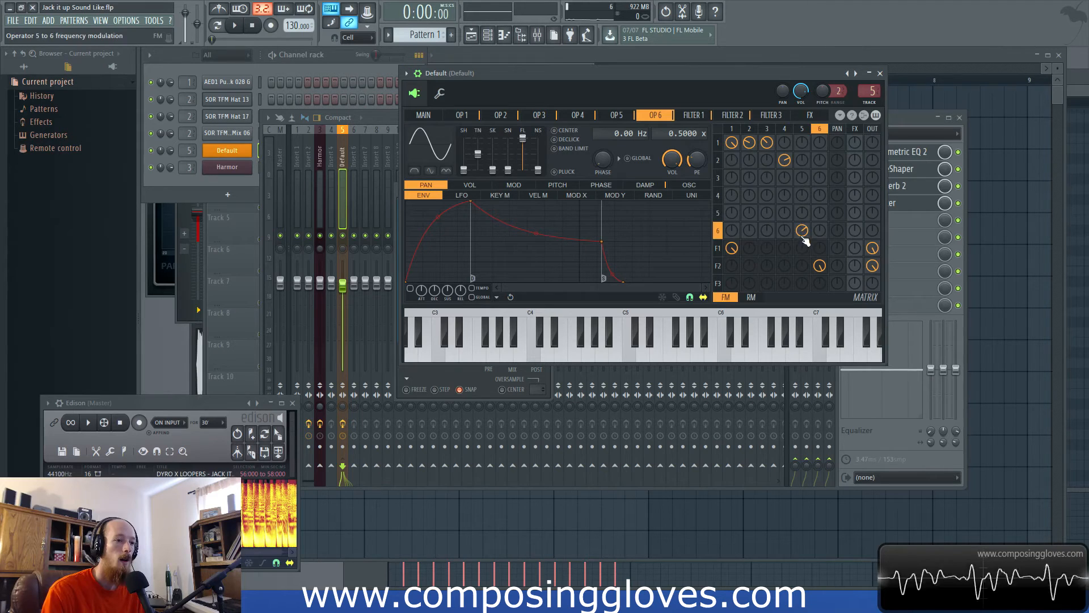
Step: Audition frequency ratios of 0.3 and 0.25 on operator 6 with the song playing, and restore the ratio to 0.5
key(space)
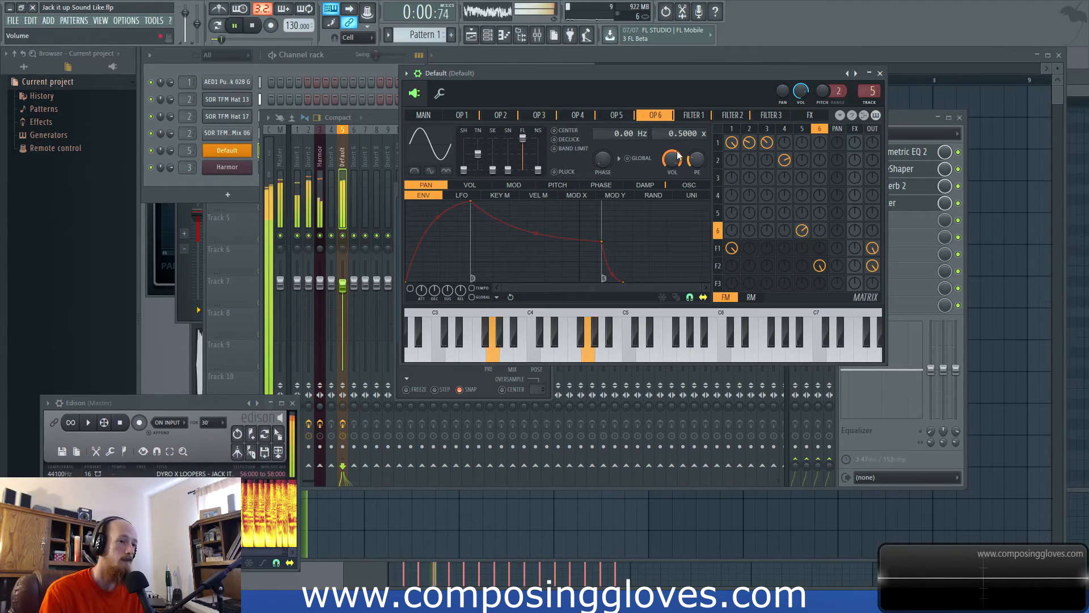
key(space)
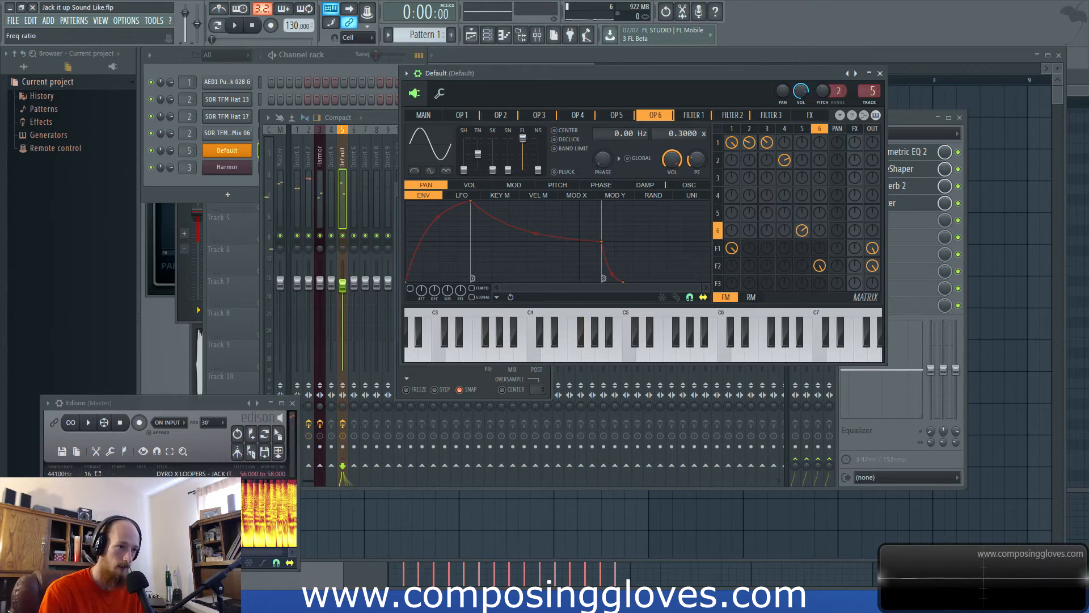
drag(688, 133, 689, 128)
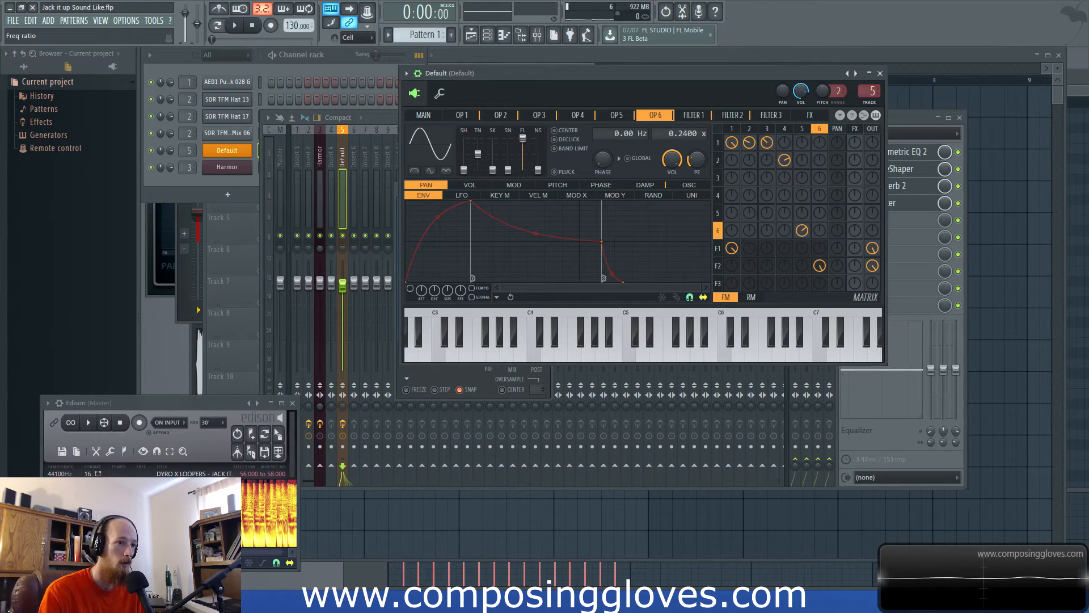
key(space)
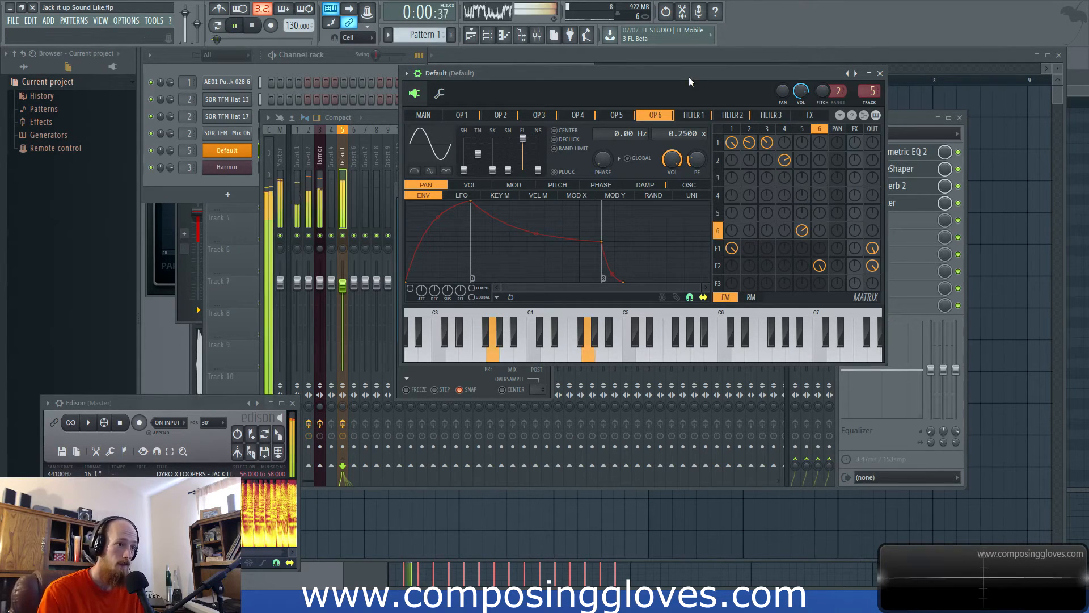
key(space)
drag(687, 135, 687, 126)
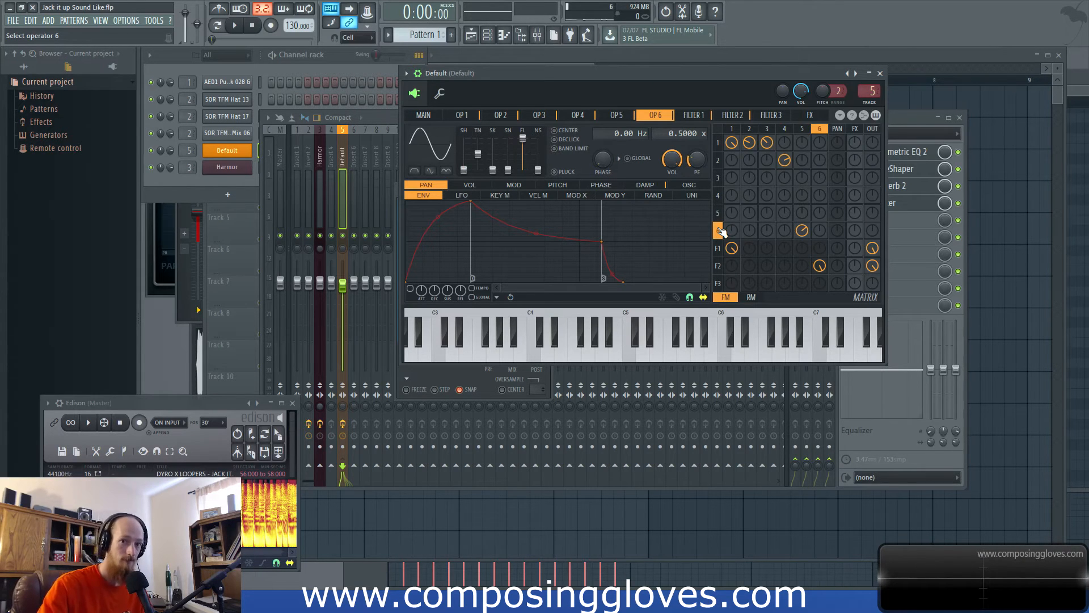
Step: Compare the settings and matrix routing of filters 1 and 2
click(717, 248)
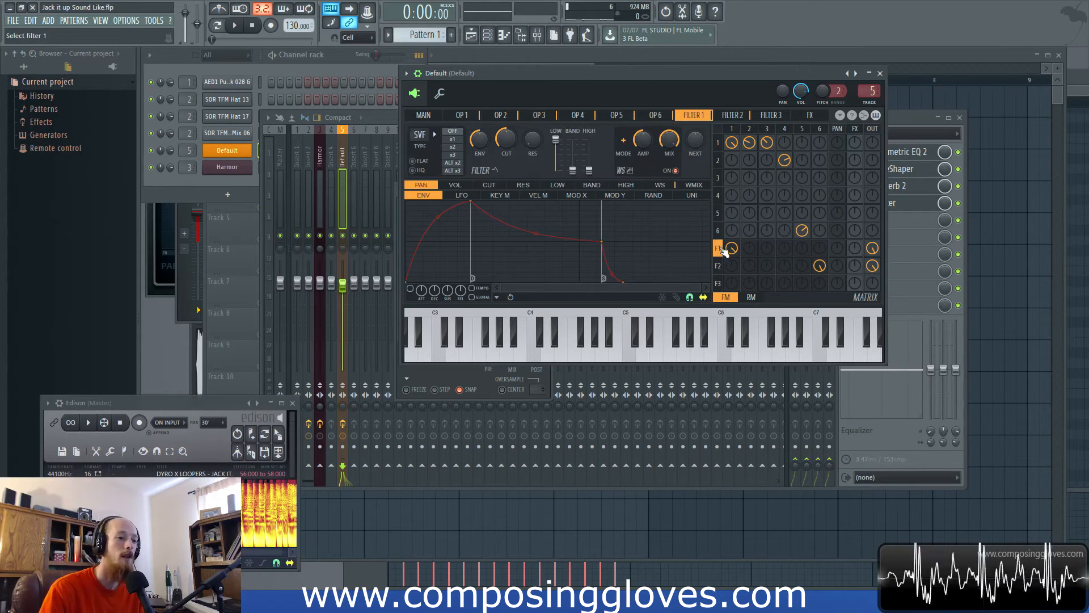
click(717, 265)
click(717, 248)
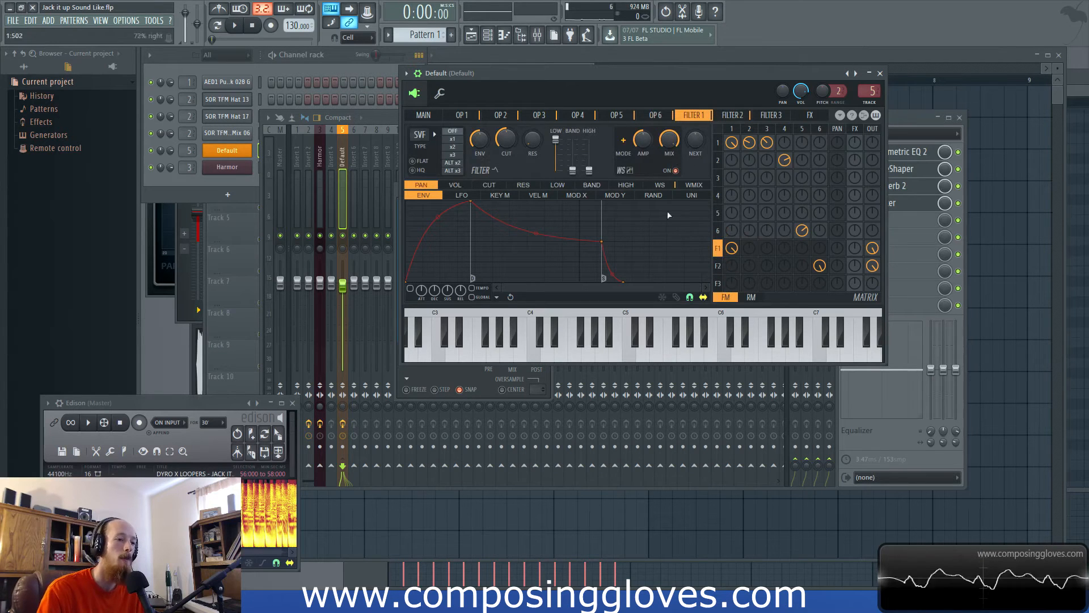
click(717, 265)
click(718, 248)
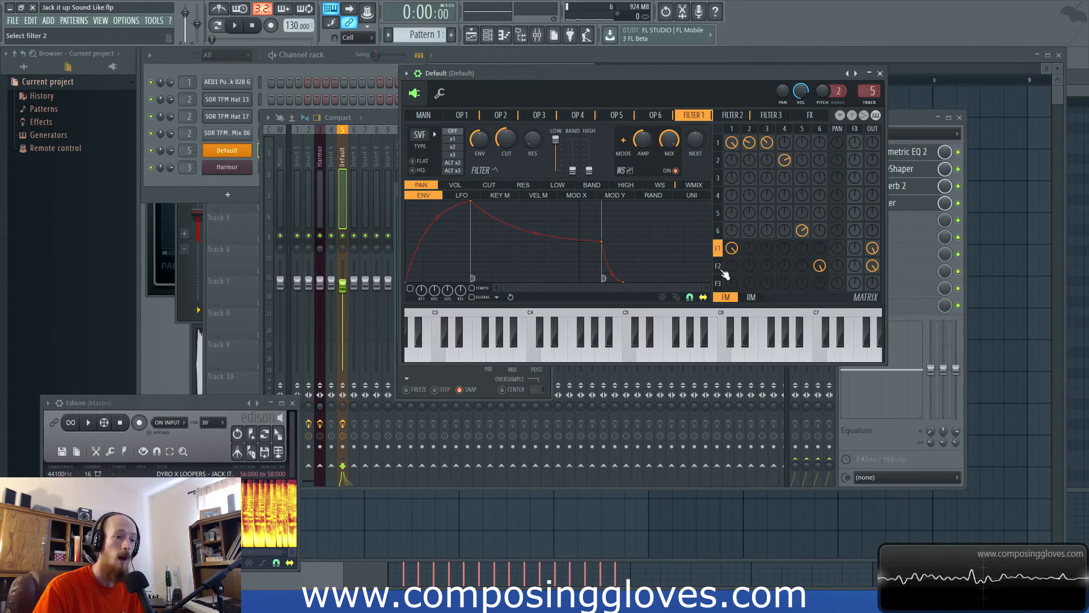
click(722, 268)
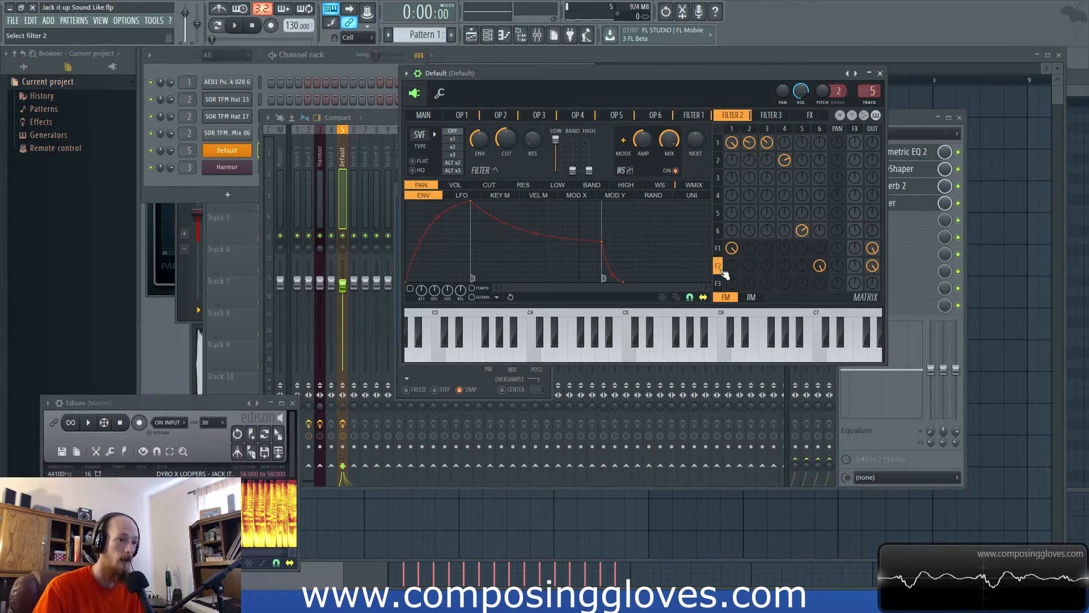
click(720, 257)
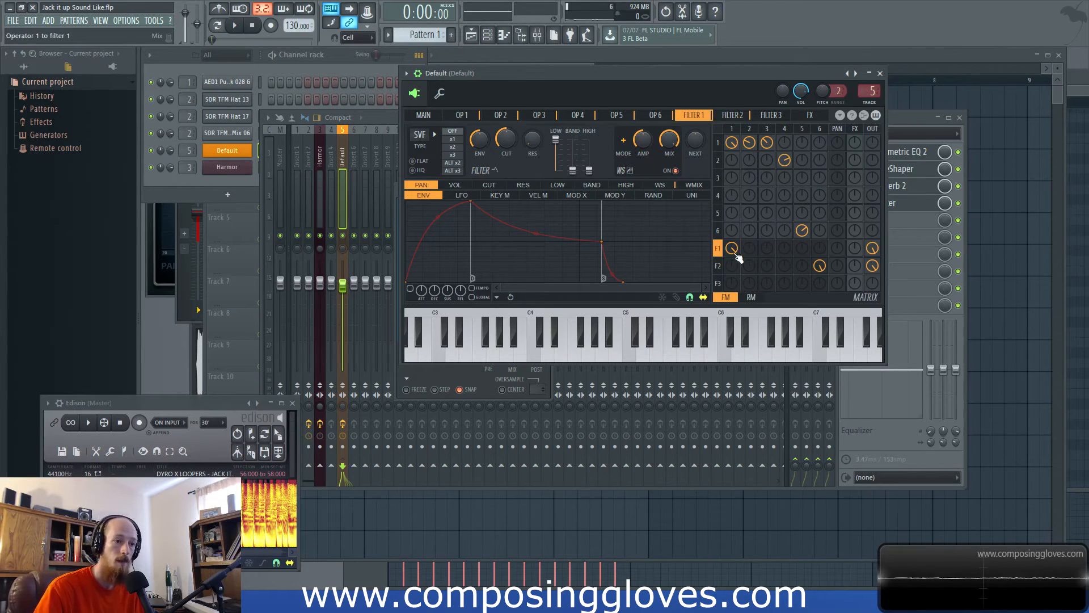
Step: Compare the waveshaper curves of filter 2 and filter 1
click(726, 117)
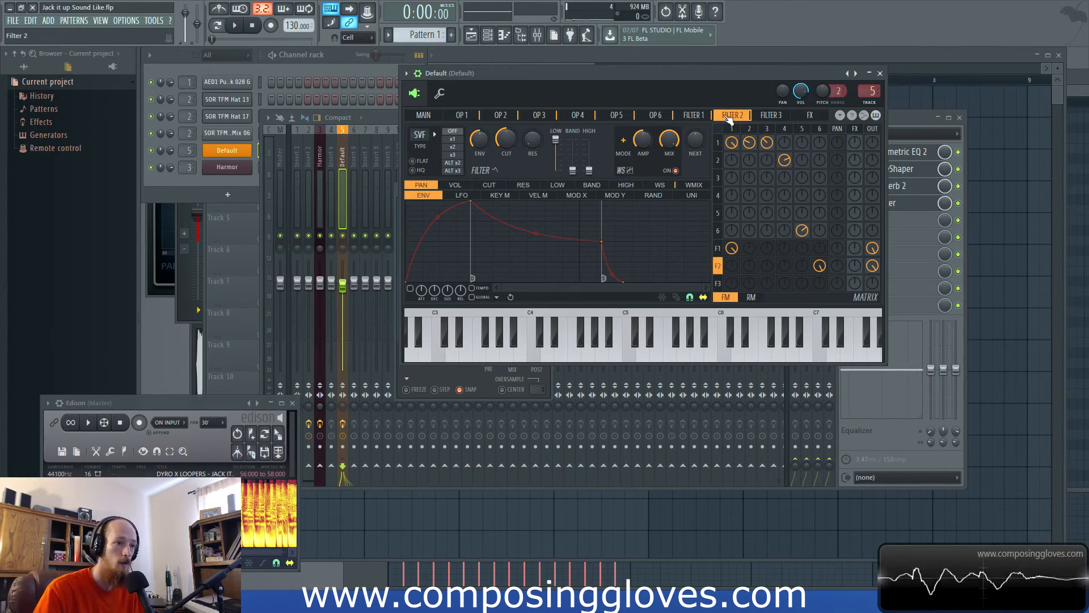
click(661, 188)
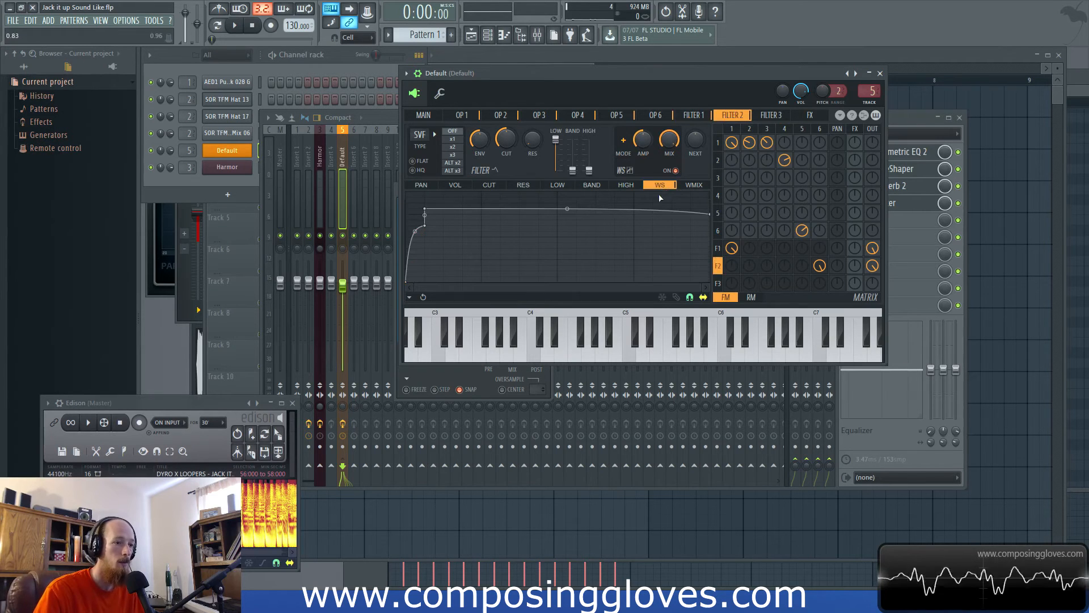
click(711, 116)
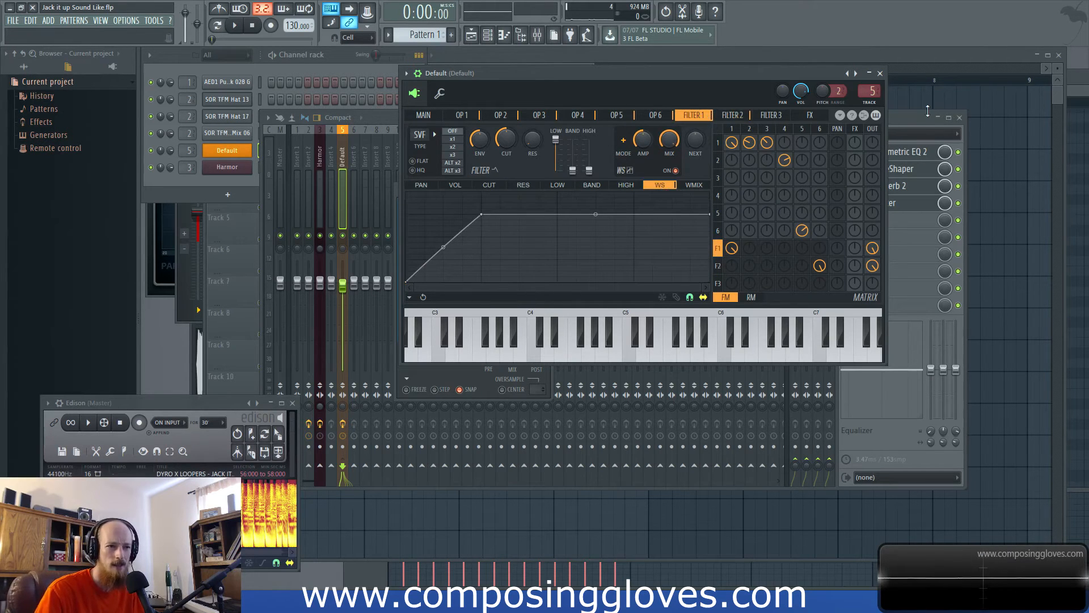
Step: Look over the effect chain on the lead's mixer track and bring up the playlist
click(892, 135)
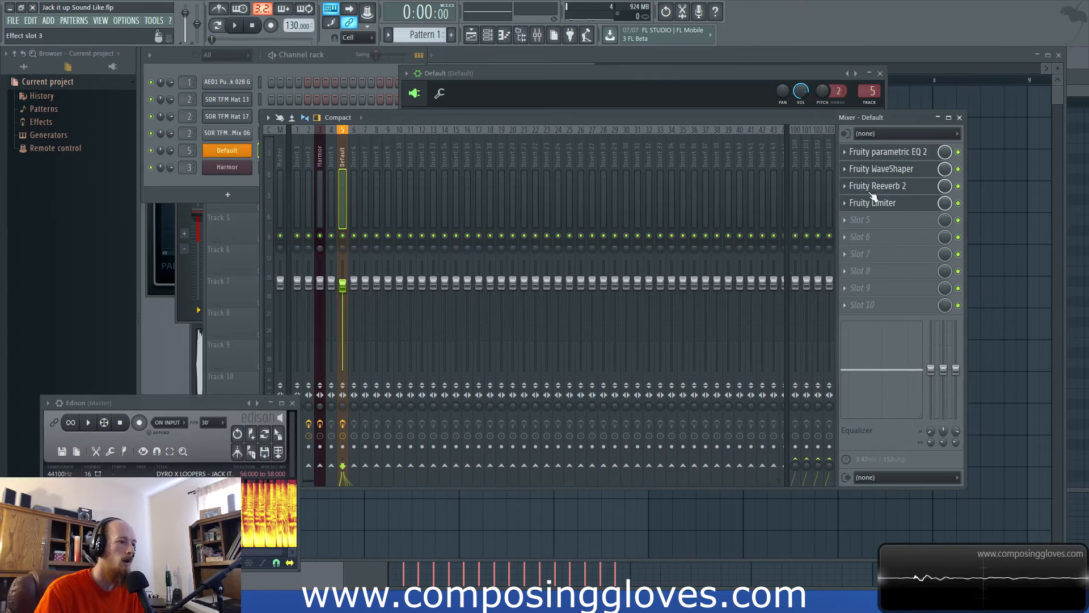
click(506, 80)
key(F5)
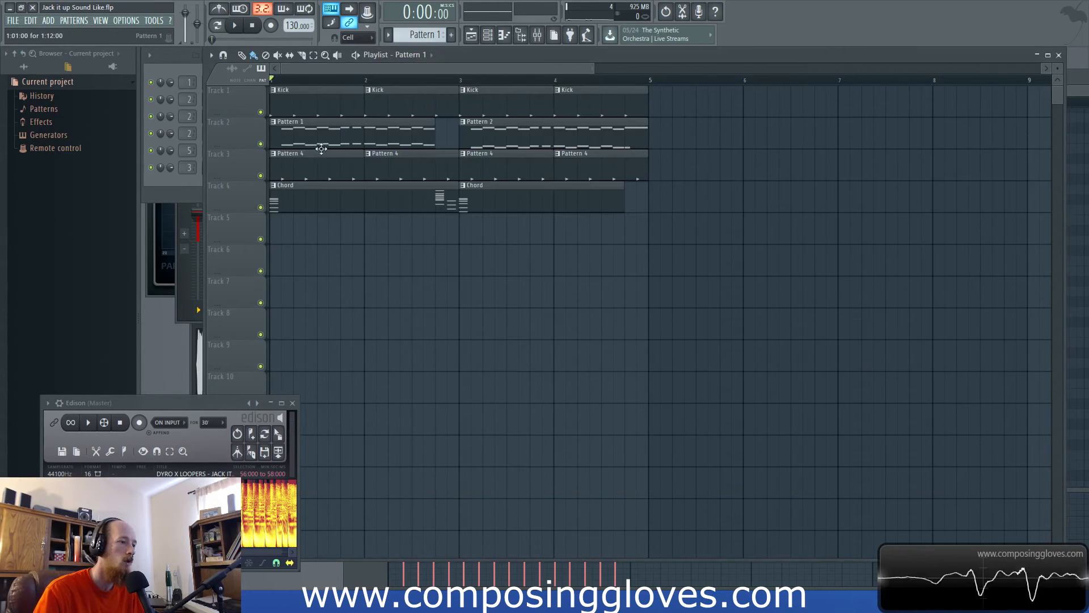
Step: Open the Harmor channel and show the settings of its part A
click(161, 187)
click(227, 167)
drag(503, 131, 552, 69)
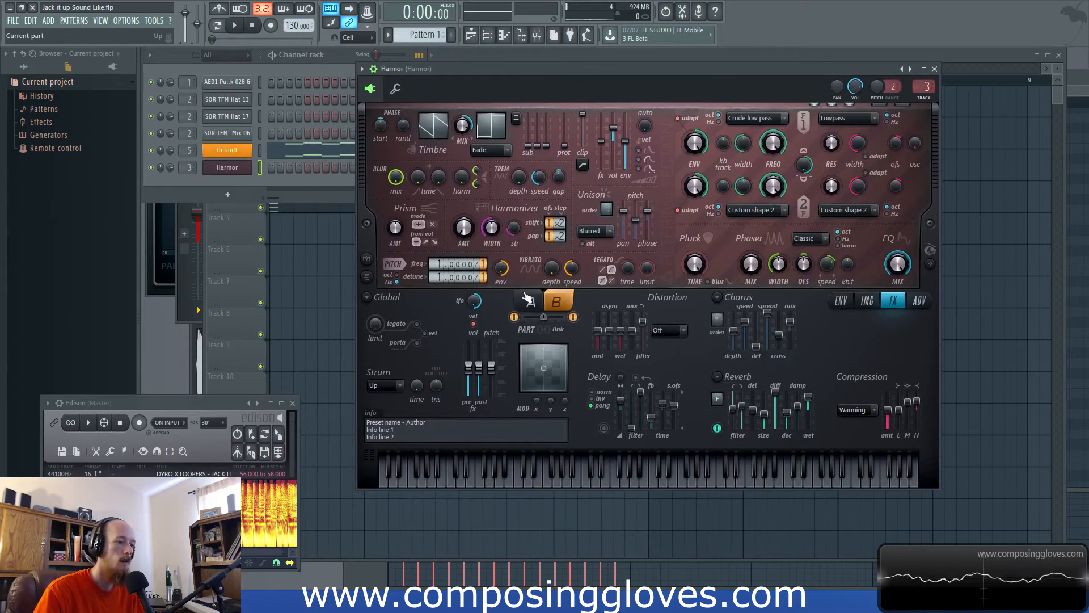
click(532, 308)
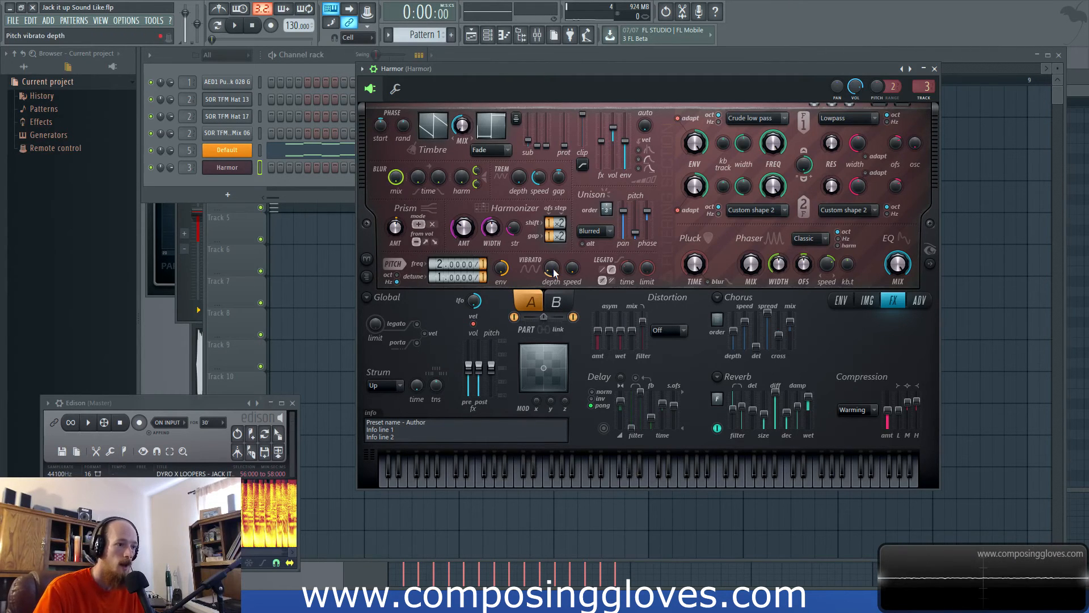
Step: Show the settings of Harmor's part B together with its volume envelope
drag(553, 268, 553, 250)
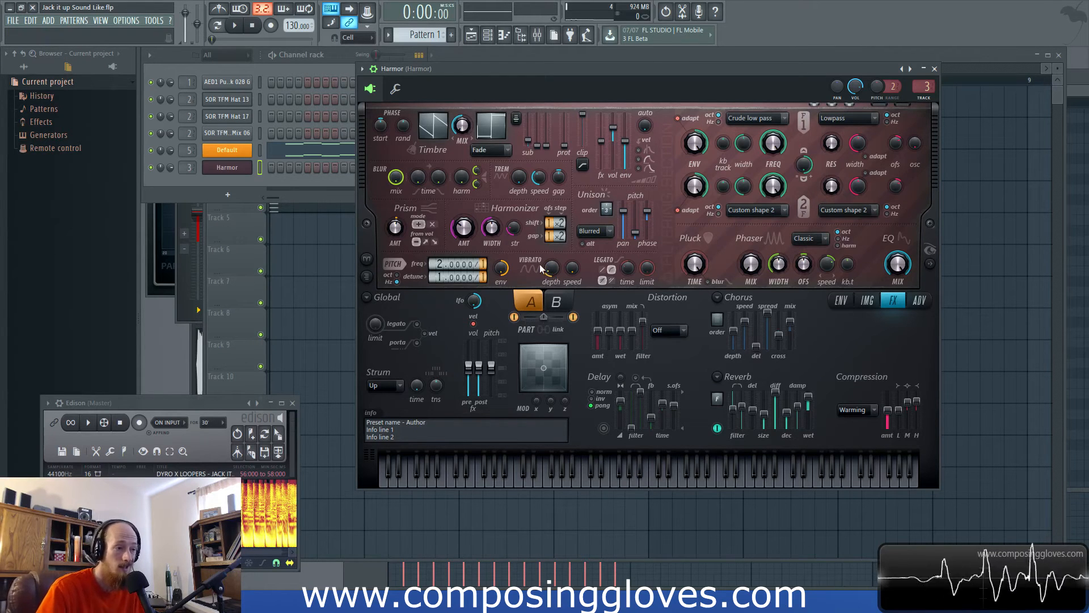
click(557, 302)
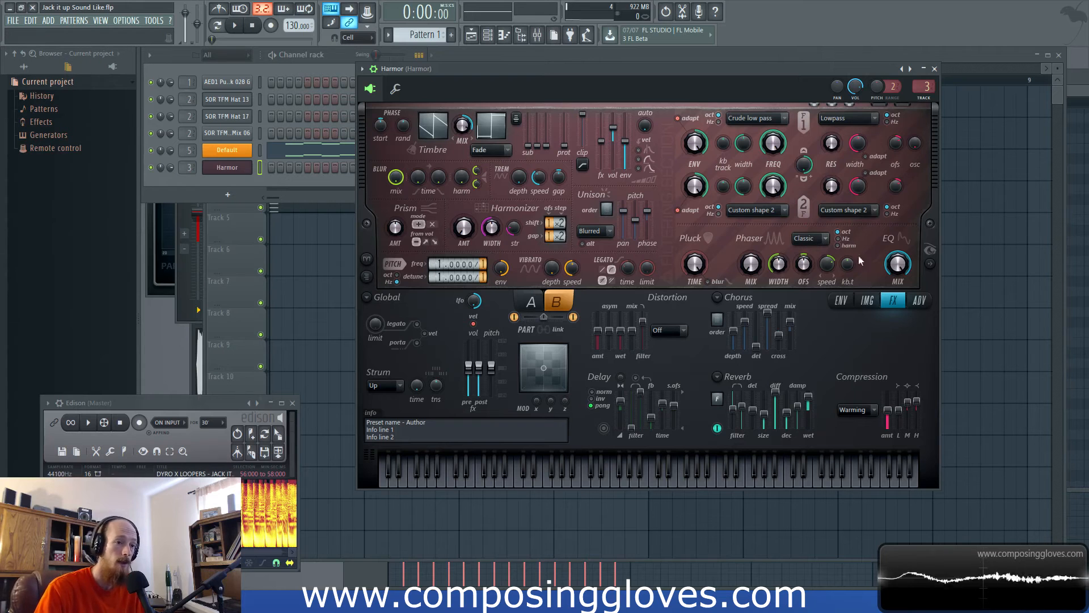
click(841, 300)
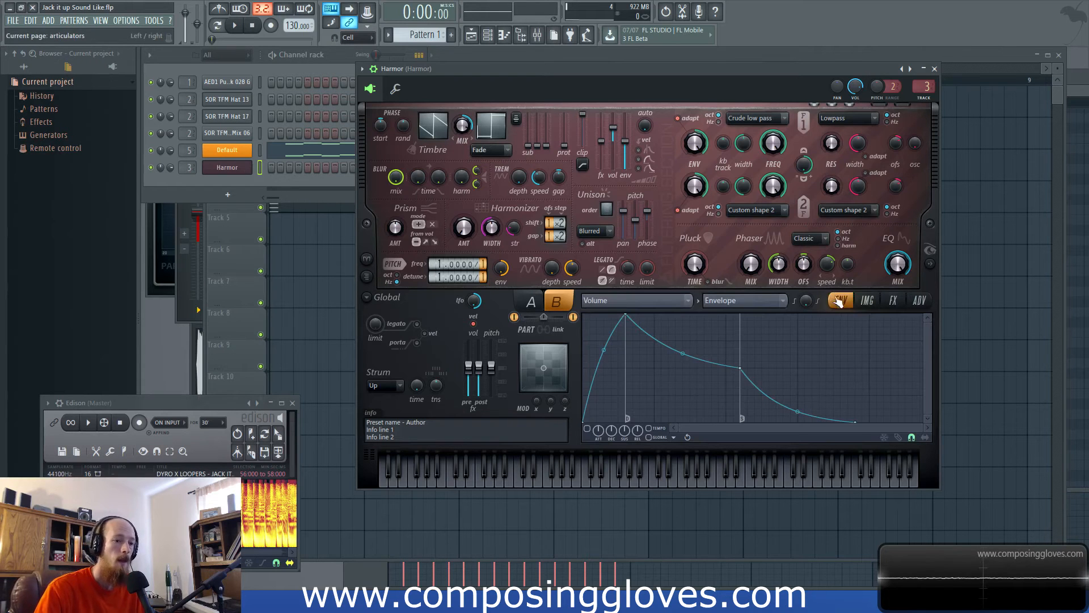
Step: Bring up the channel rack with Pattern 4 selected and play the hat pattern
click(538, 35)
click(493, 68)
click(494, 60)
click(326, 97)
click(299, 173)
click(170, 180)
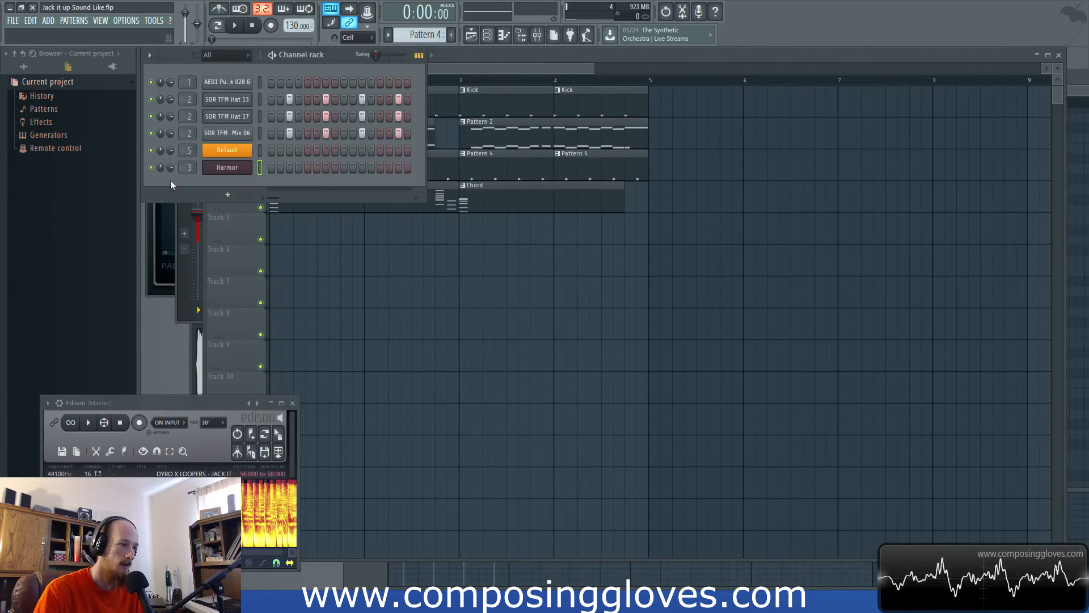
click(235, 26)
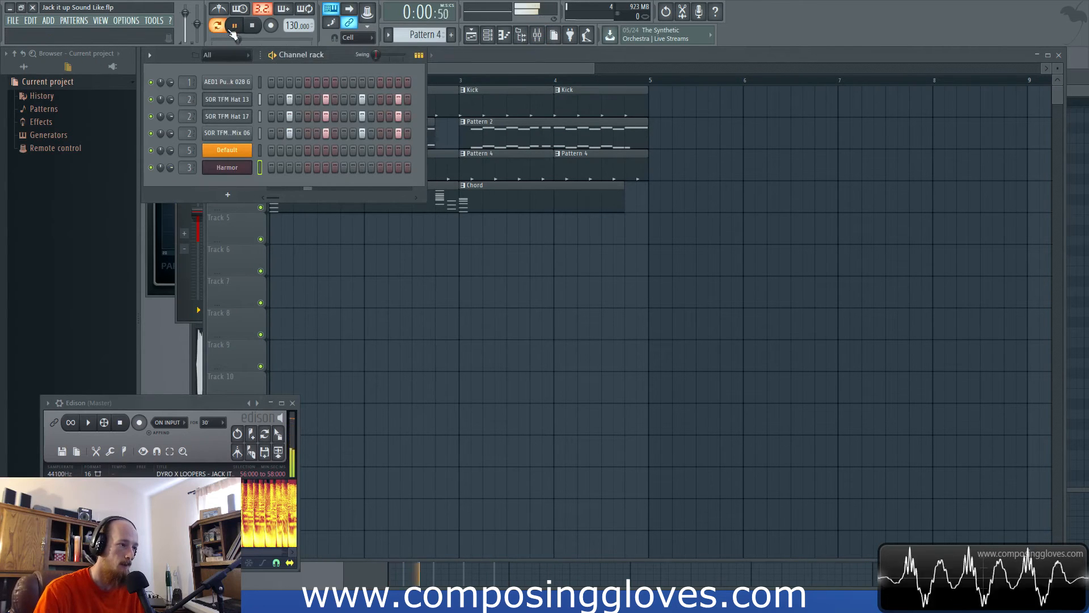
Step: Open the SOR TFM FX Mix 06 sample channel and load its sample into Edison
click(227, 133)
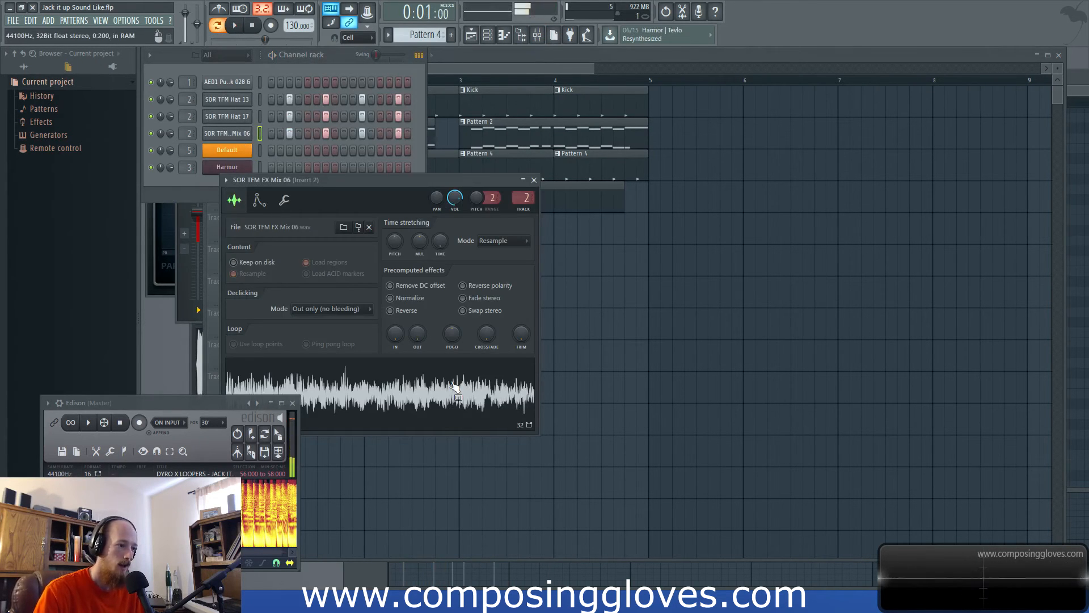
drag(394, 184, 764, 175)
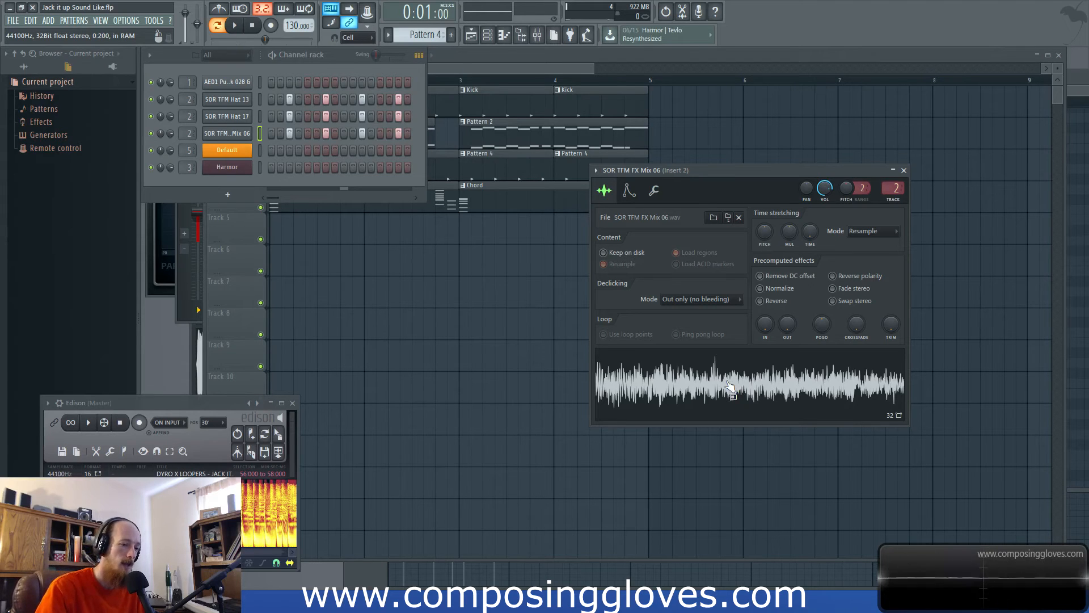
drag(756, 387, 252, 293)
Step: Try selecting the second half of the sample in Edison and undo the selection
drag(291, 398, 329, 402)
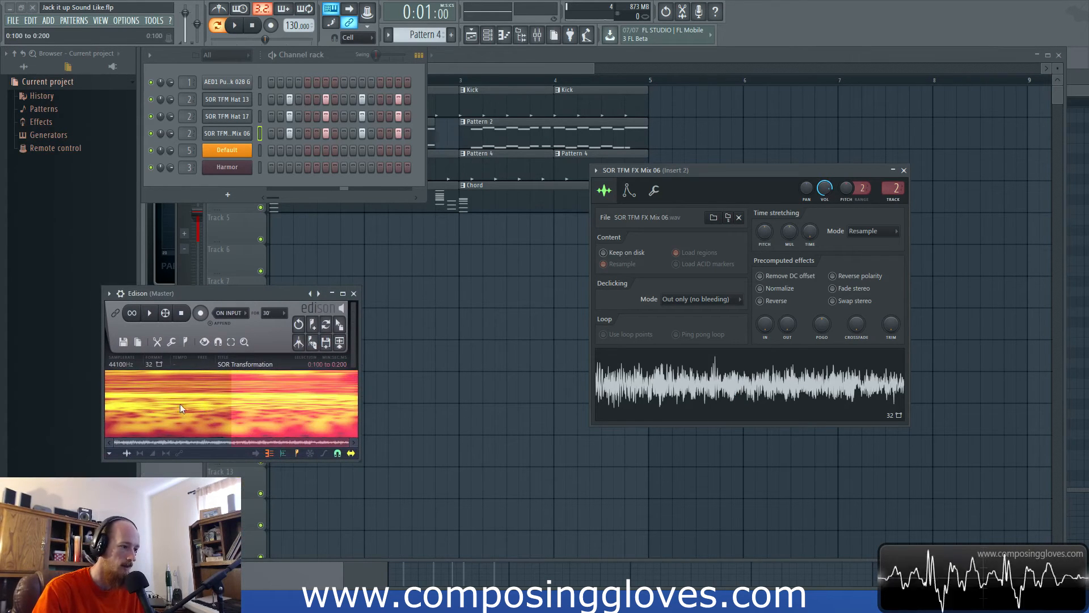
drag(339, 325, 253, 377)
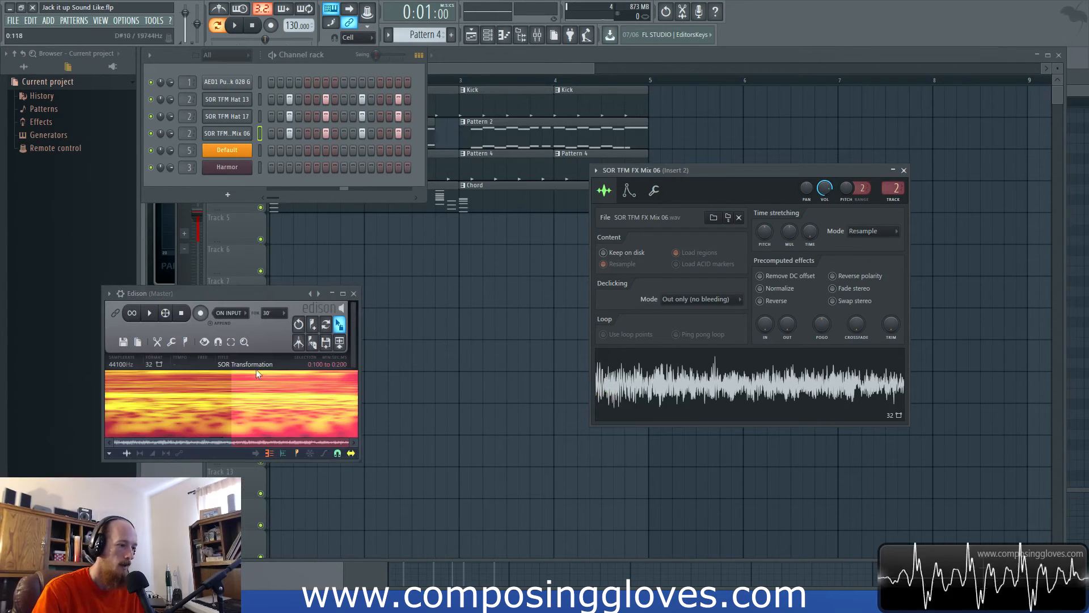
key(ctrl+z)
key(ctrl+z)
key(ctrl+z)
key(ctrl+z)
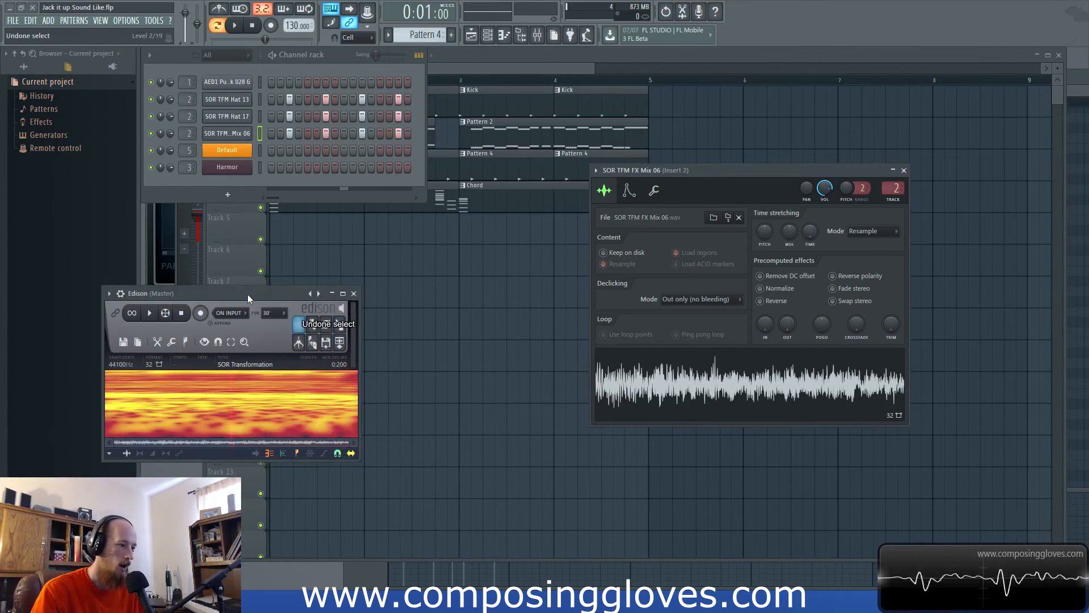
key(ctrl+z)
key(ctrl+z)
drag(241, 293, 167, 306)
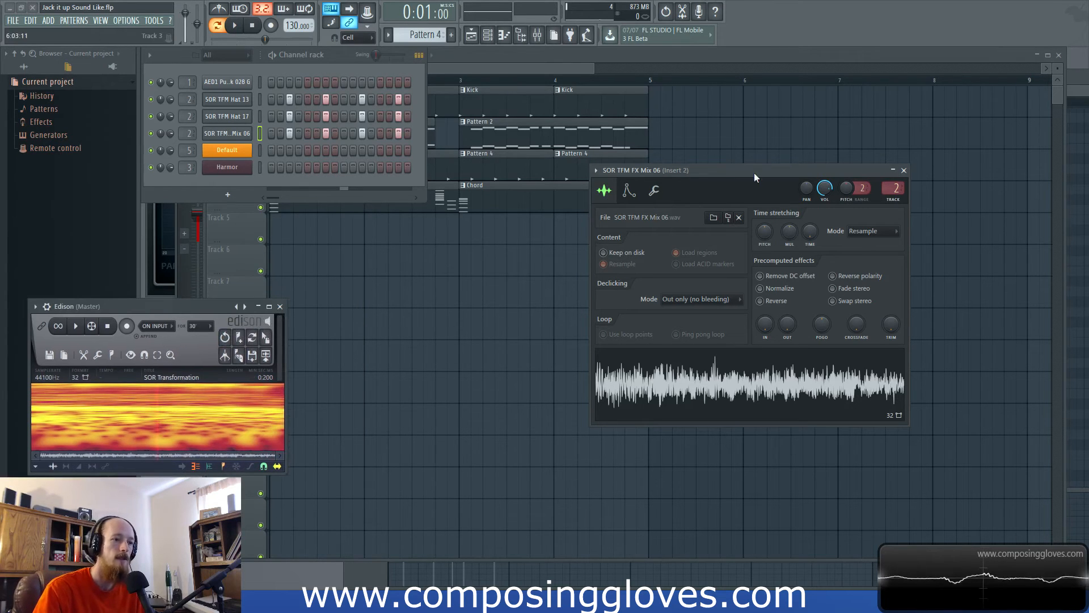
Step: Preview the SOR TFM FX Mix 06 sample and open the SOR TFM Hat 17 channel to view its waveform
click(763, 383)
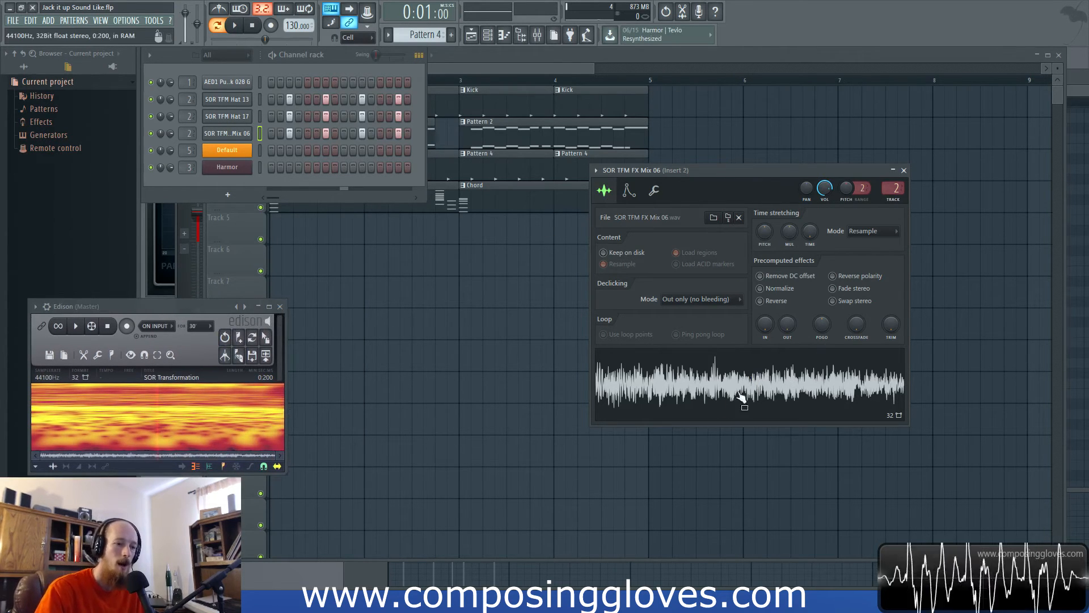
click(834, 373)
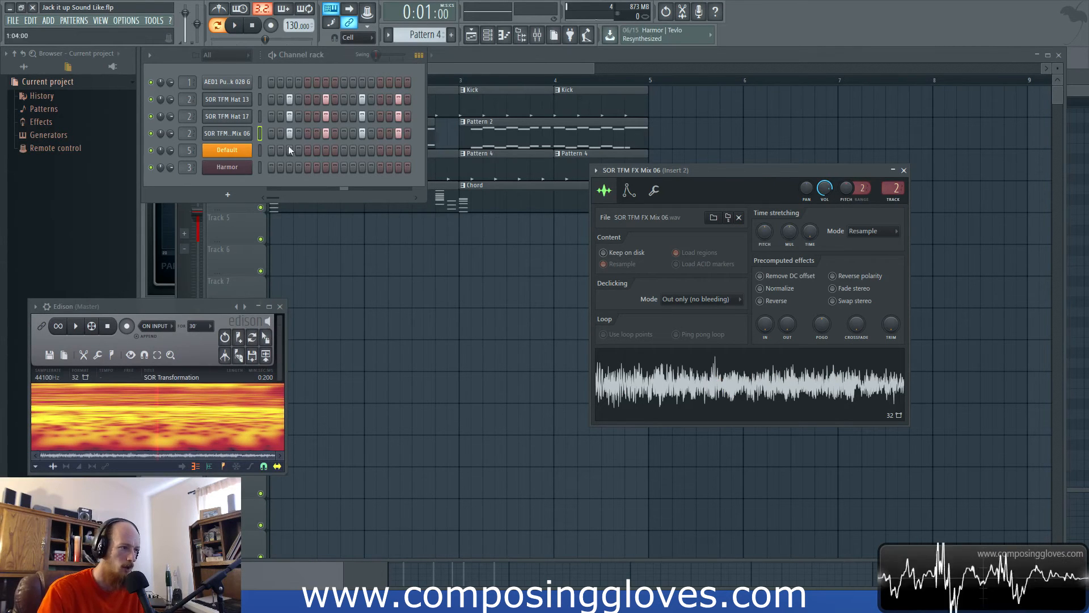
click(227, 116)
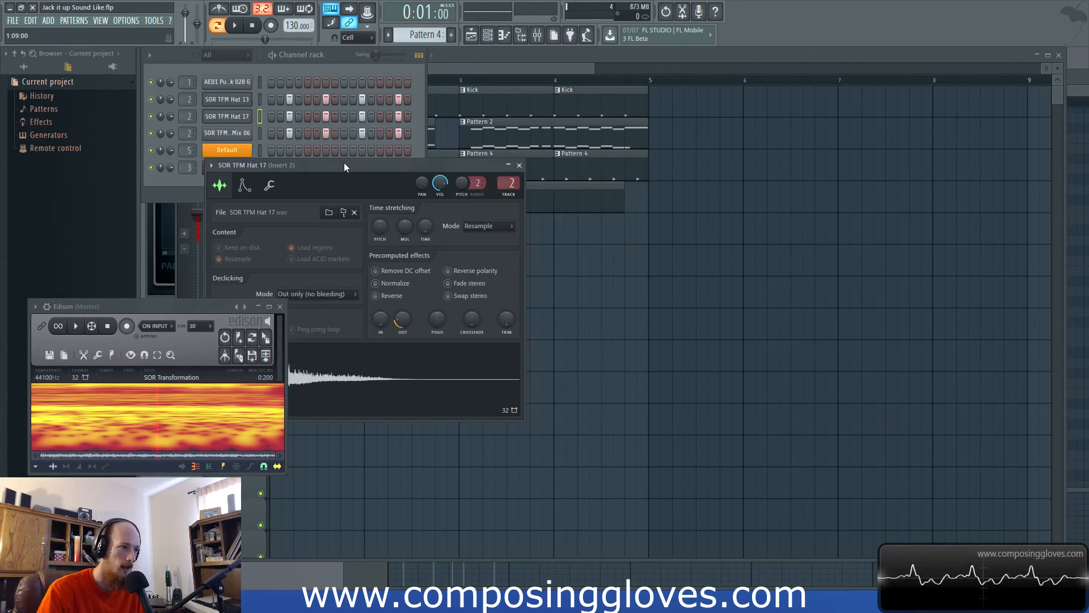
drag(345, 165, 680, 113)
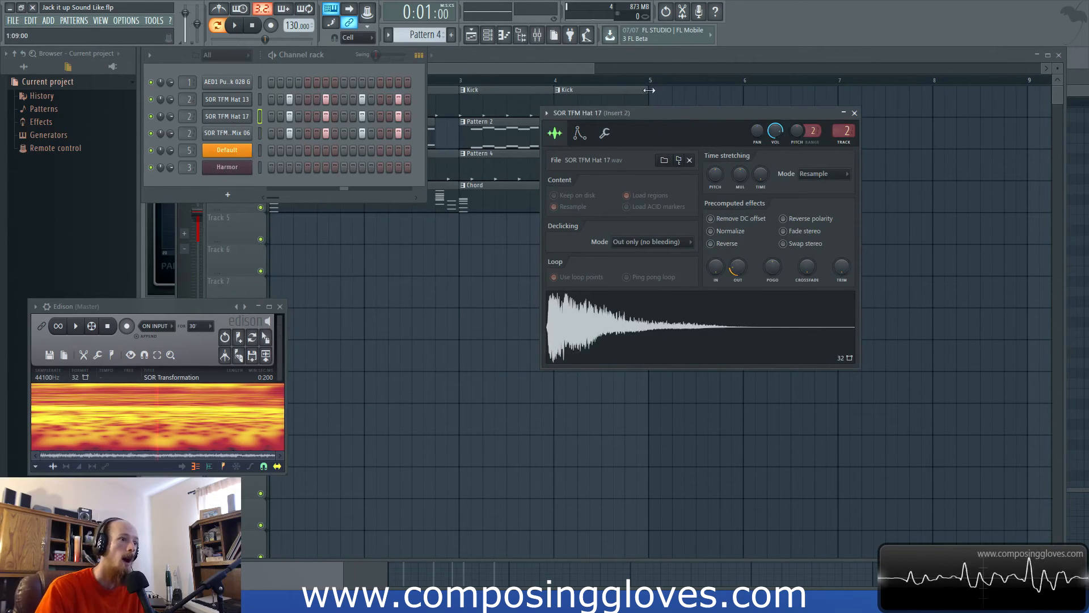
Step: Show the rename and source pattern options of the Kick clip at bar 3 in the playlist
click(492, 72)
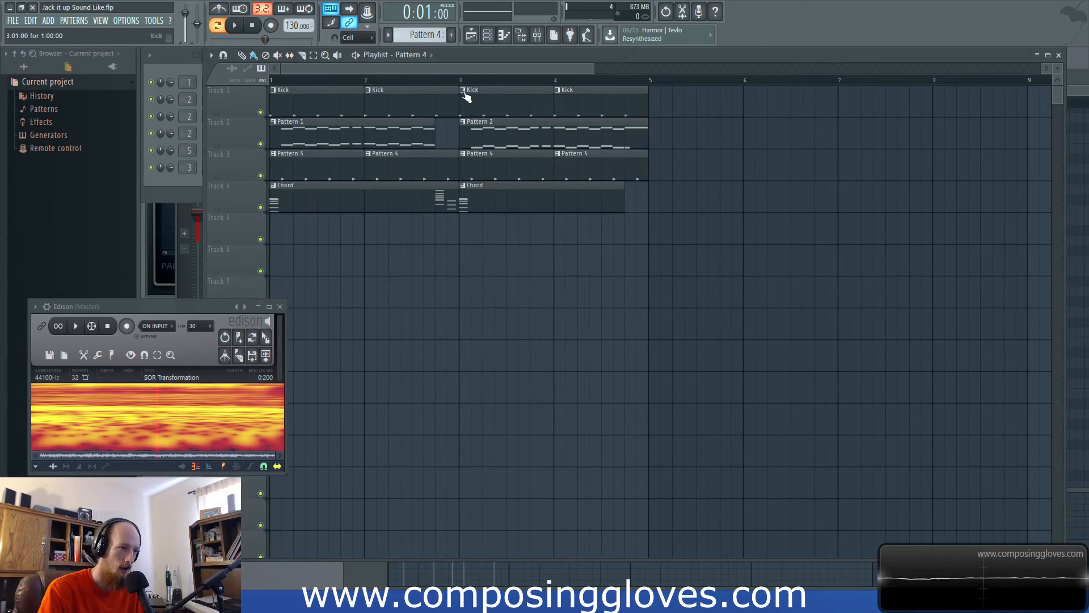
right_click(464, 92)
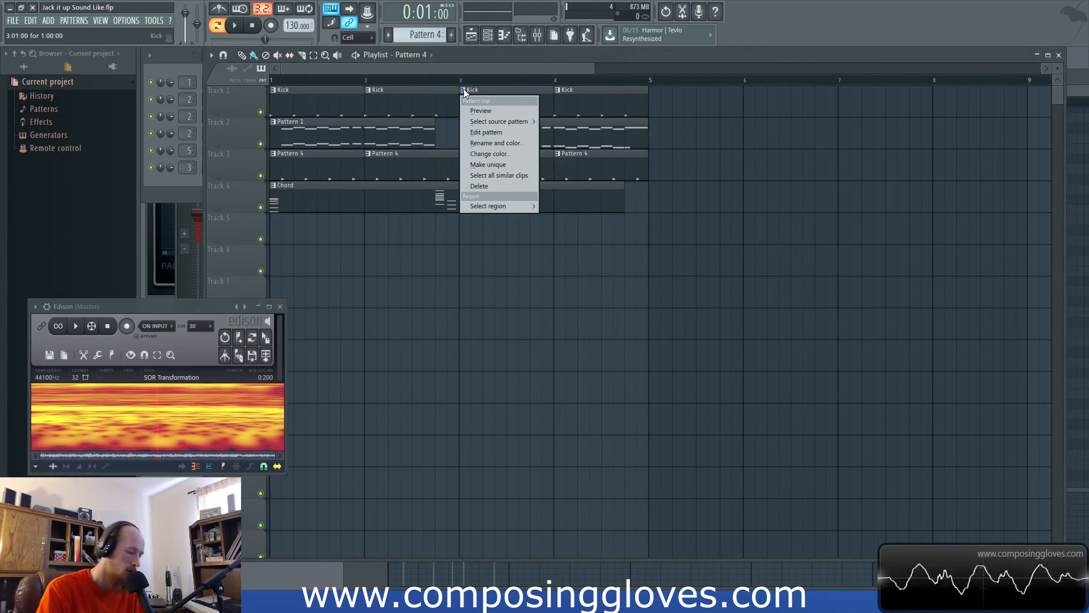
click(495, 143)
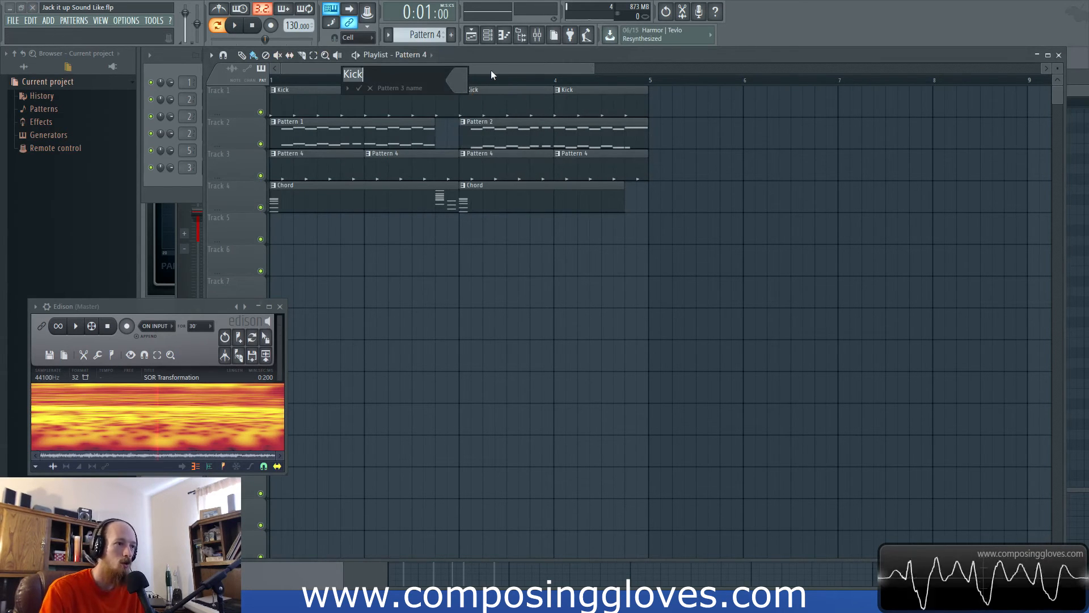
key(Return)
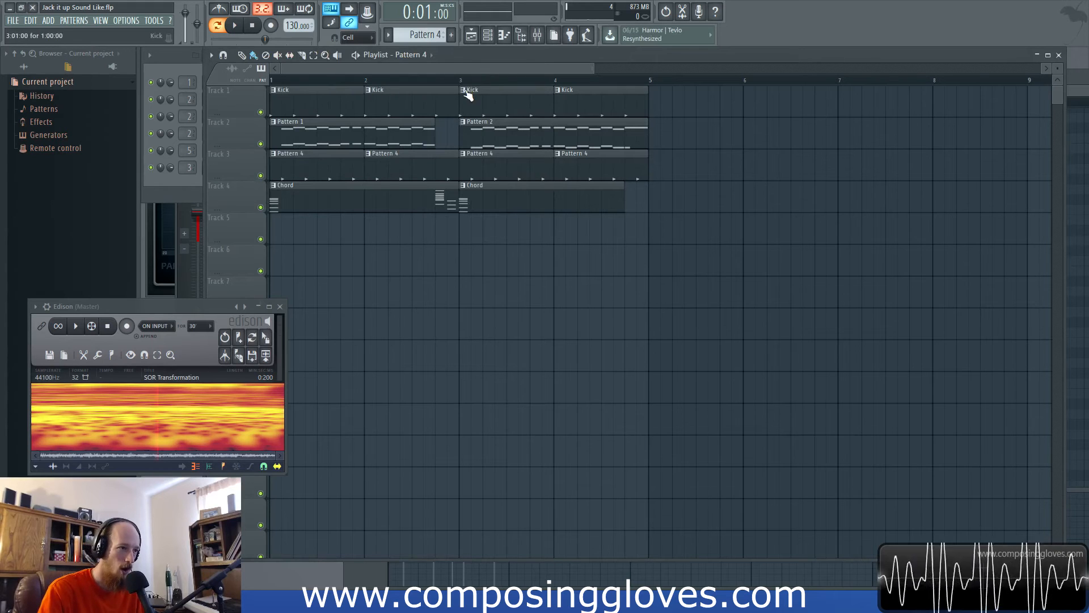
right_click(466, 92)
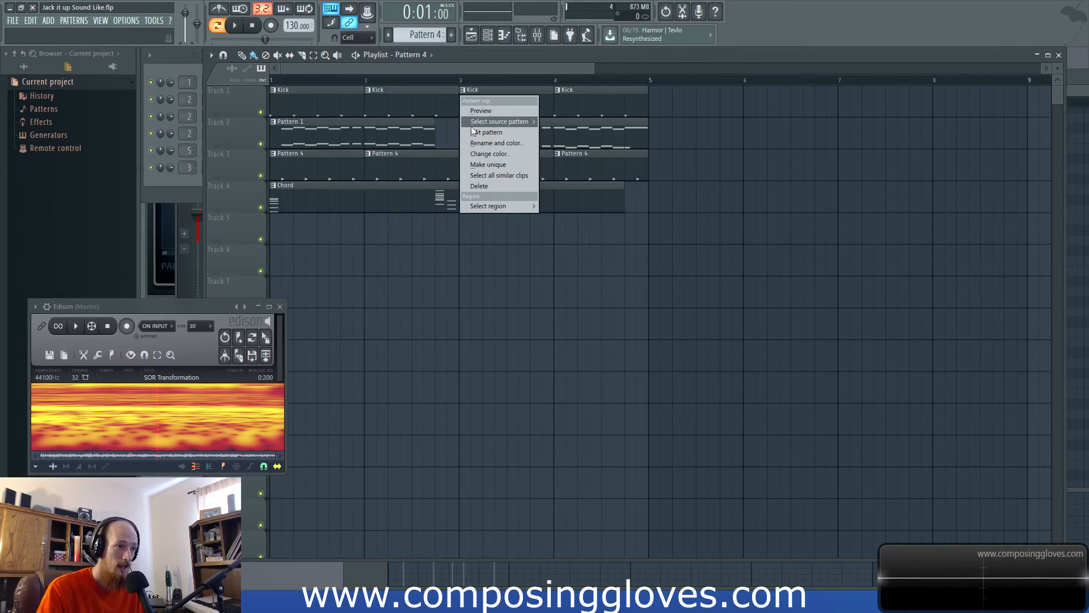
click(465, 88)
right_click(465, 88)
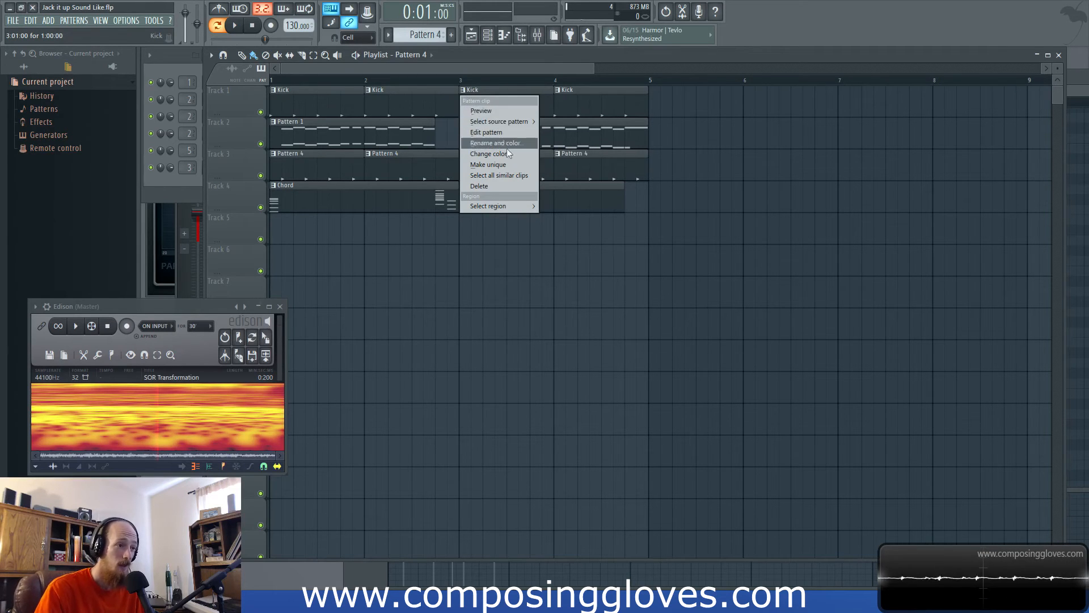
mouse_move(515, 118)
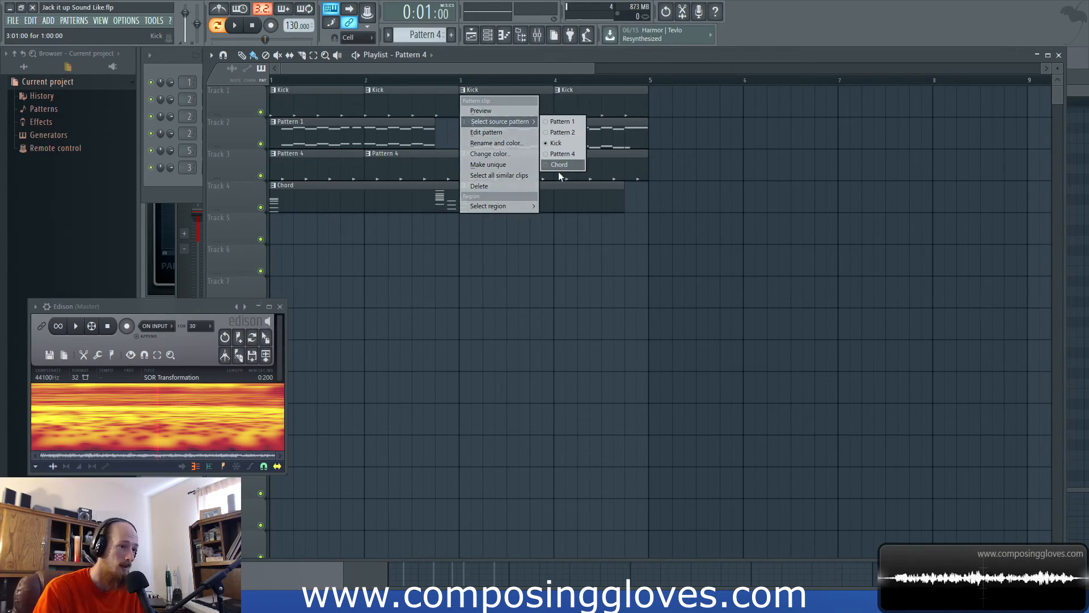
click(471, 90)
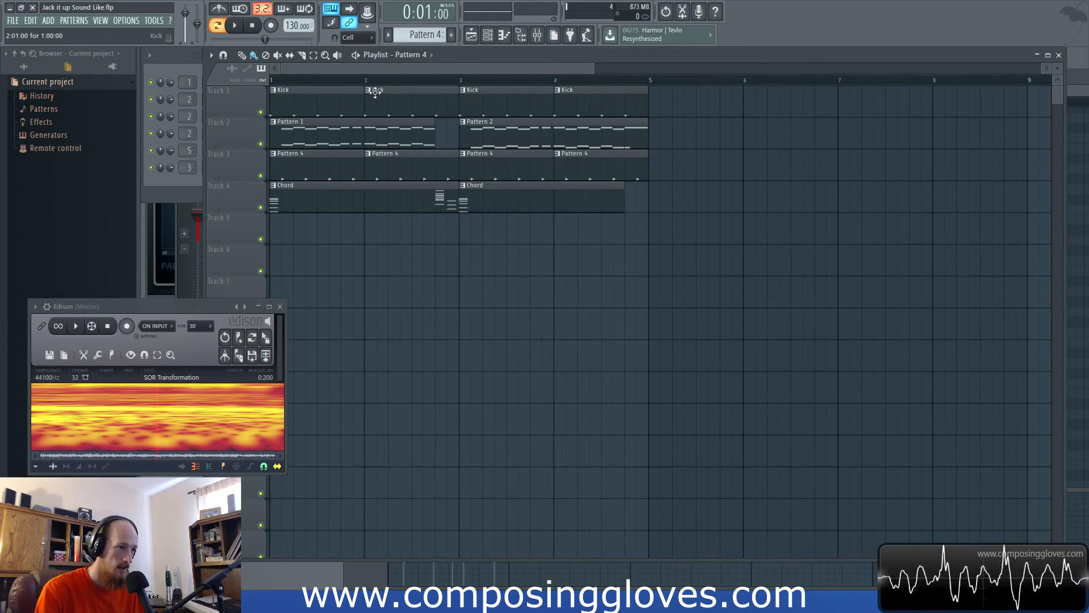
Step: Rename the Default channel in the channel rack as DOPE FIRE BASS BROTATOPCHIP
click(522, 38)
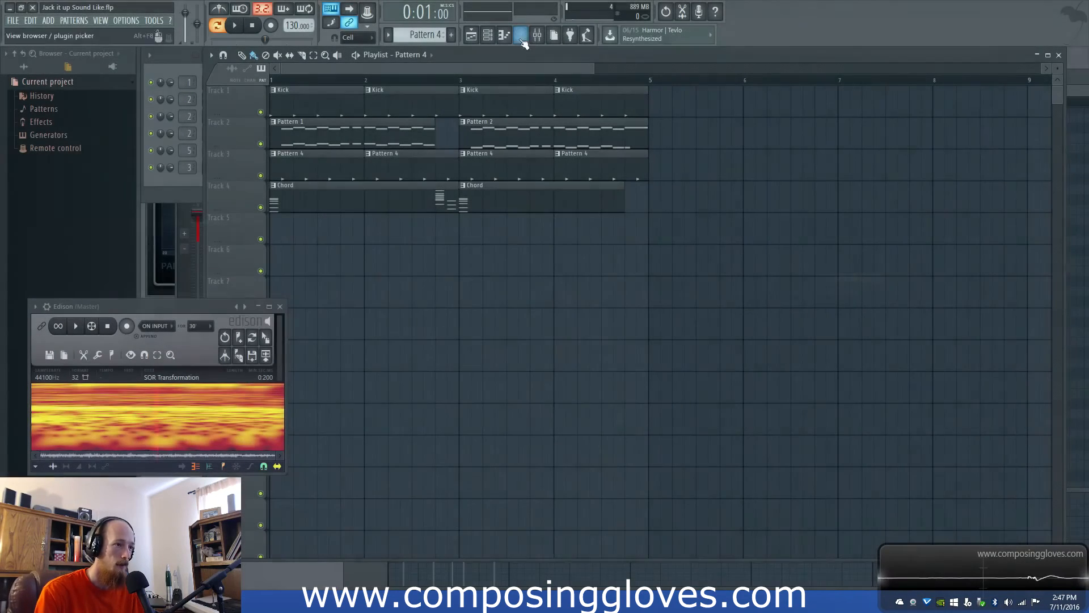
click(153, 181)
key(F2)
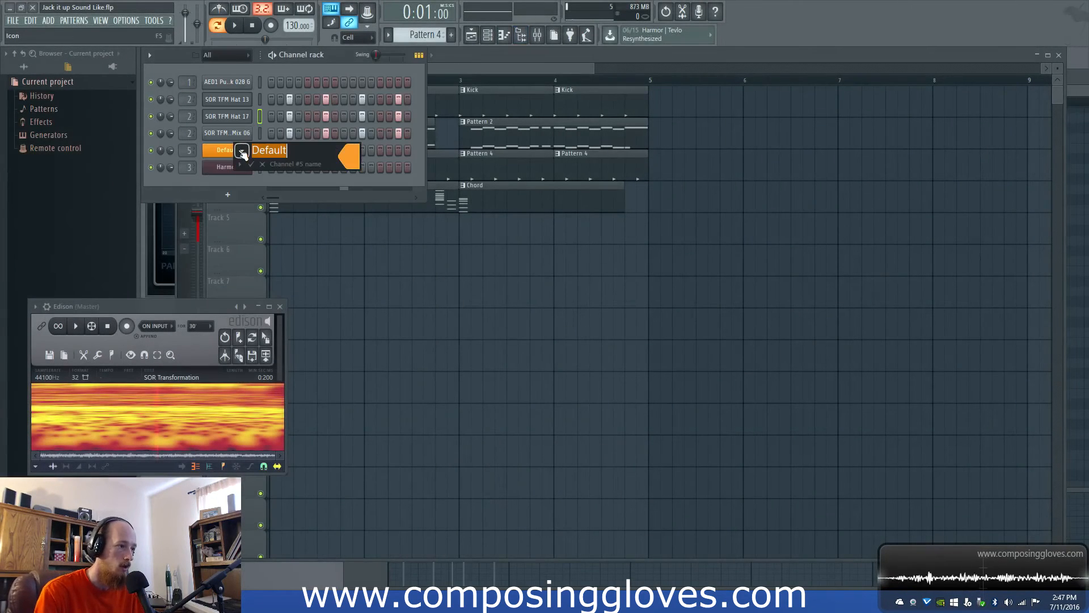
text(DOPE FIRE)
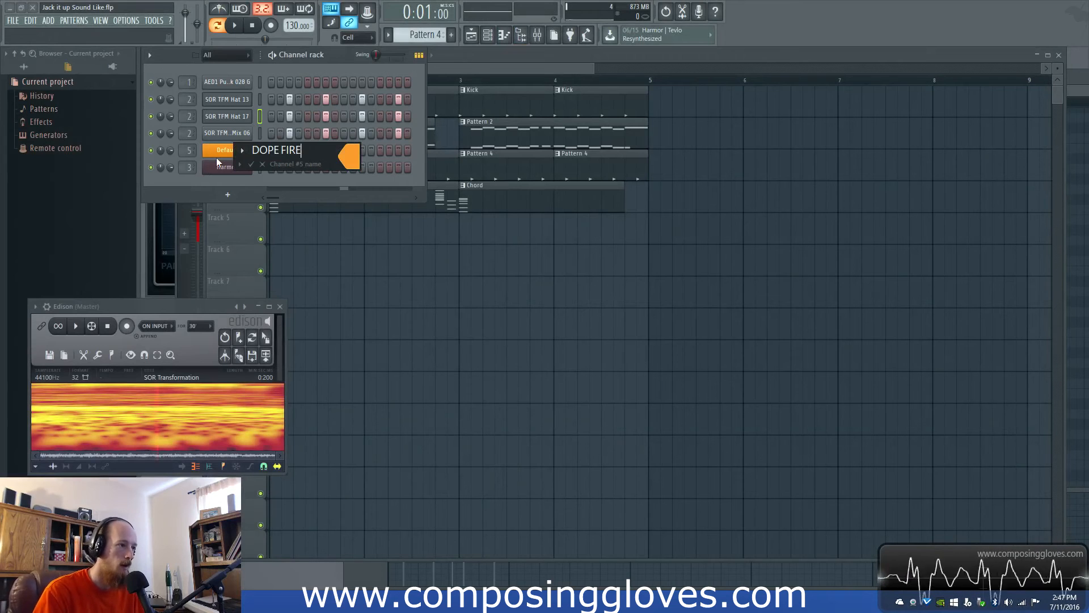
text( BASS B)
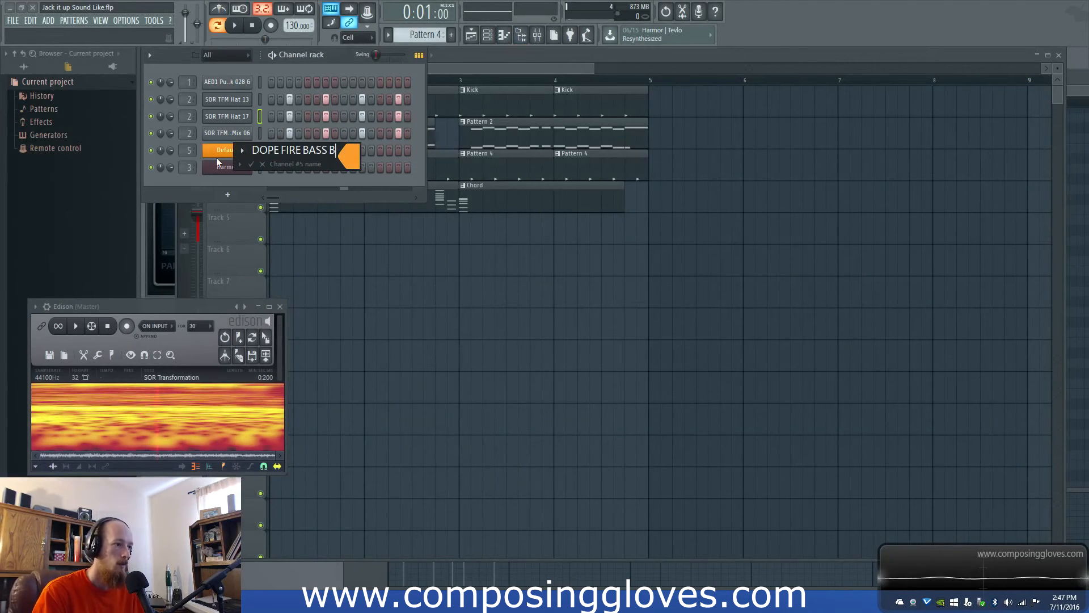
text(ROTA)
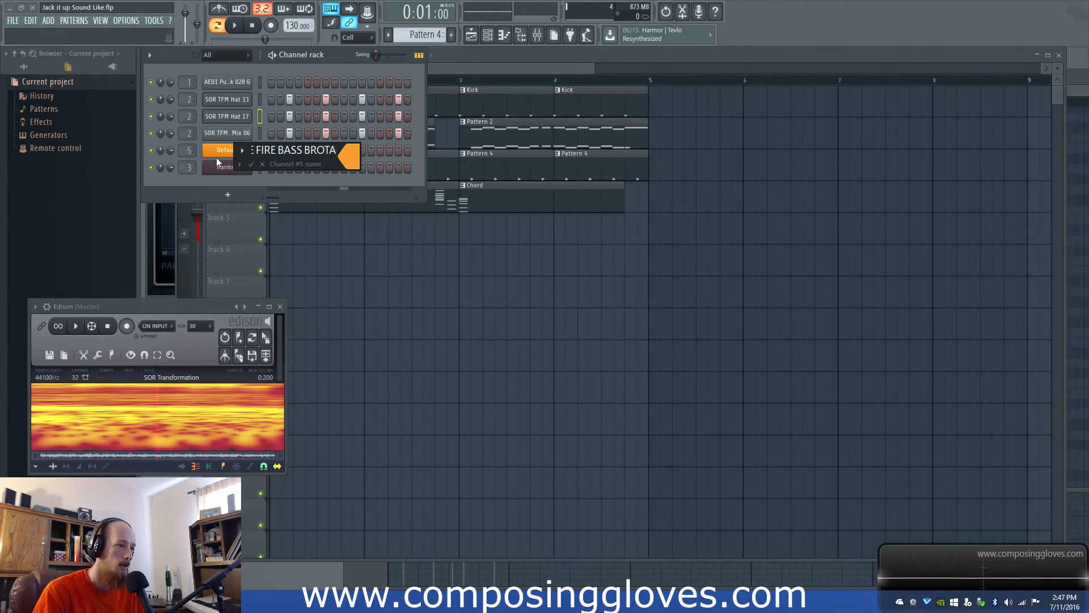
text(TOPCHIP)
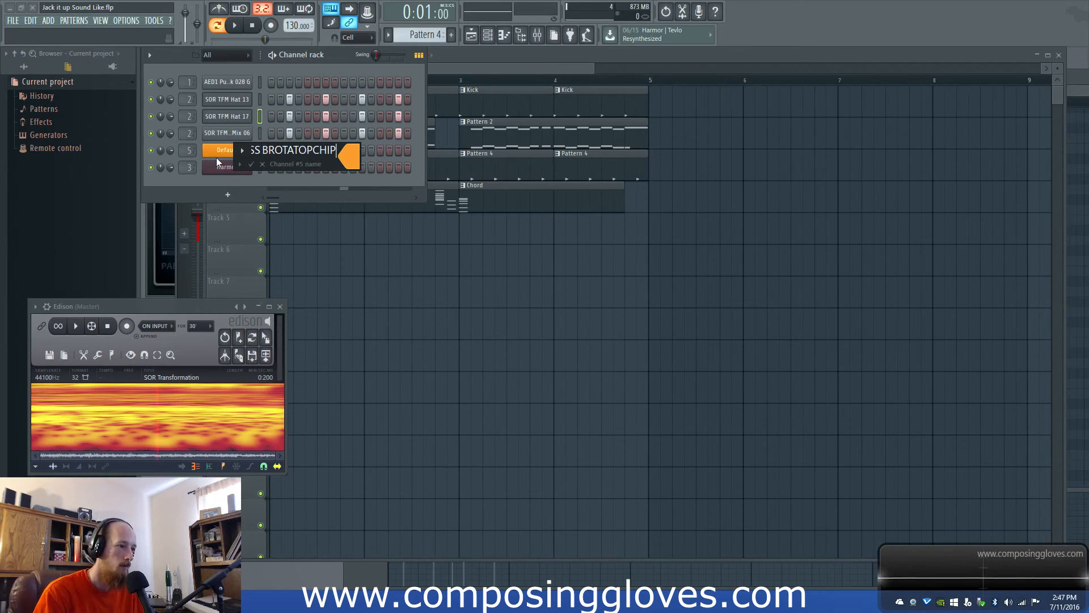
key(Return)
Step: Bring up the playlist and play the start of the arrangement
key(space)
click(492, 63)
key(space)
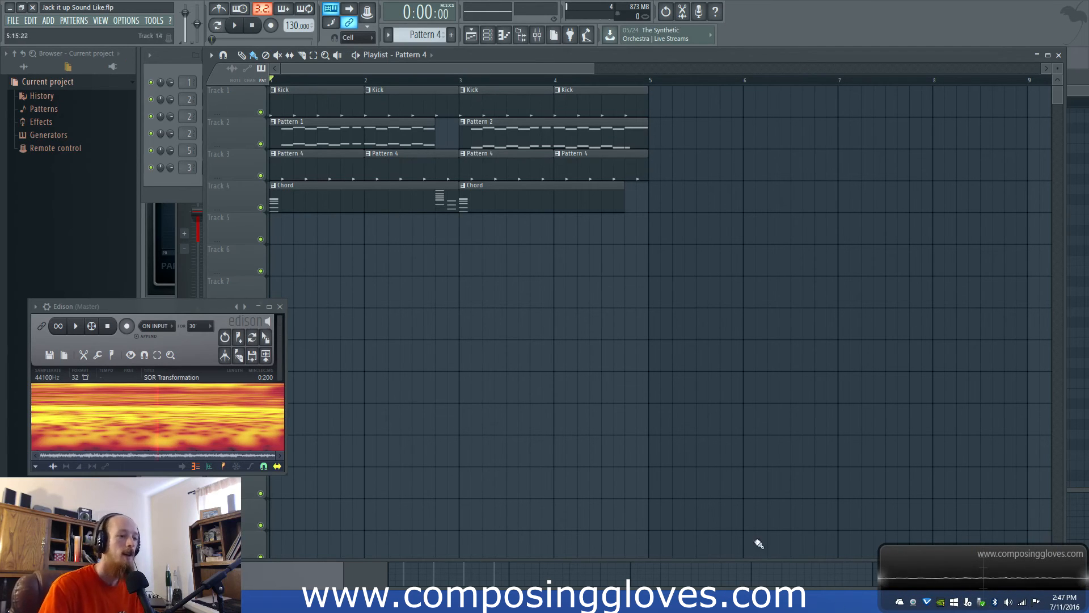
key(space)
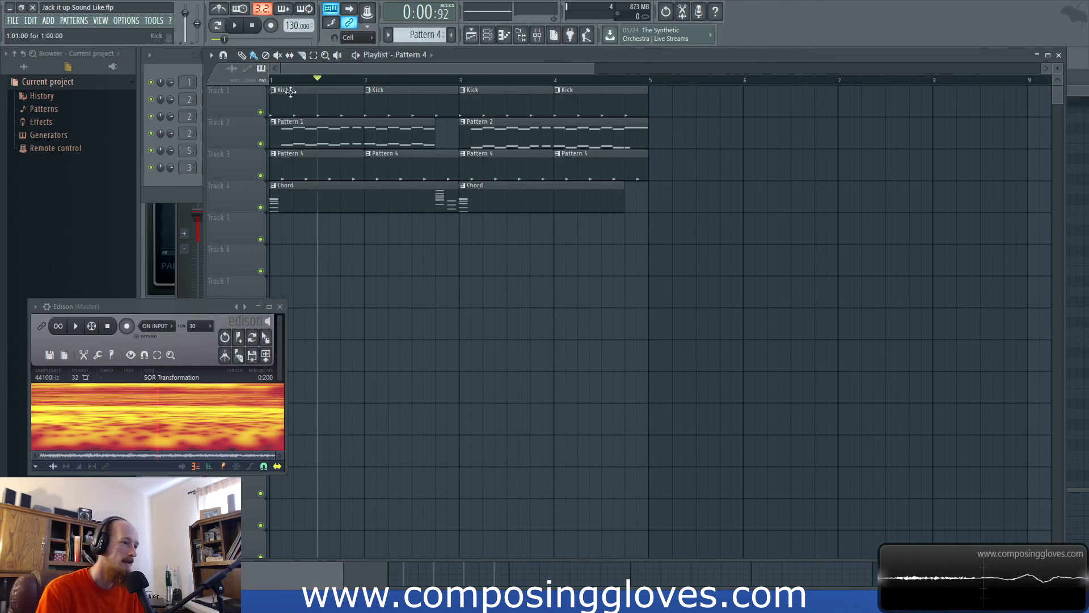
key(space)
Step: Rename mixer insert 2 as Hats and open the SOR TFM FX Mix 06 channel
key(F6)
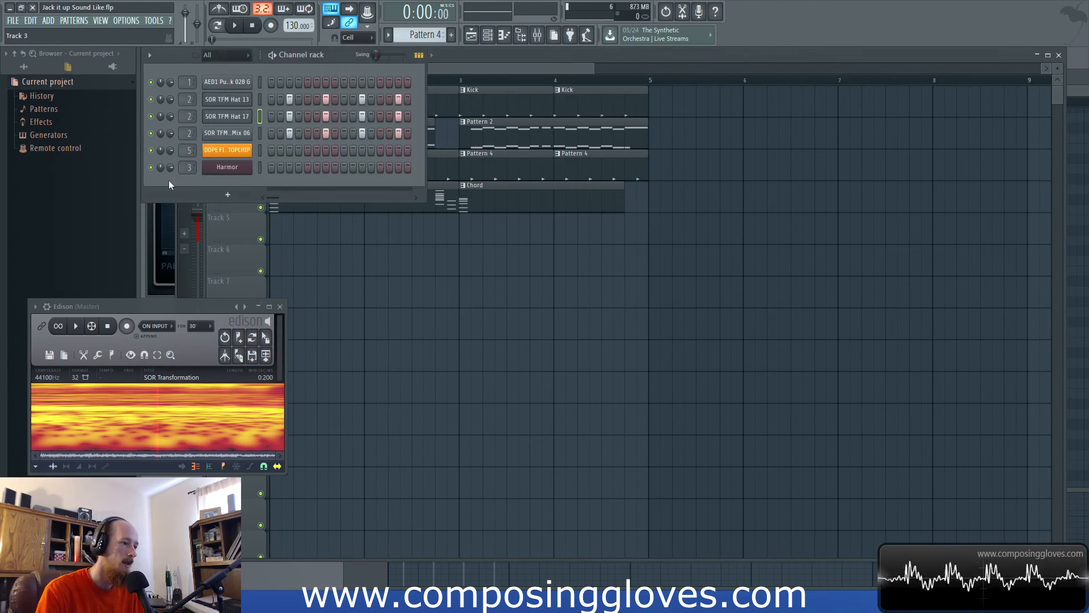
click(537, 36)
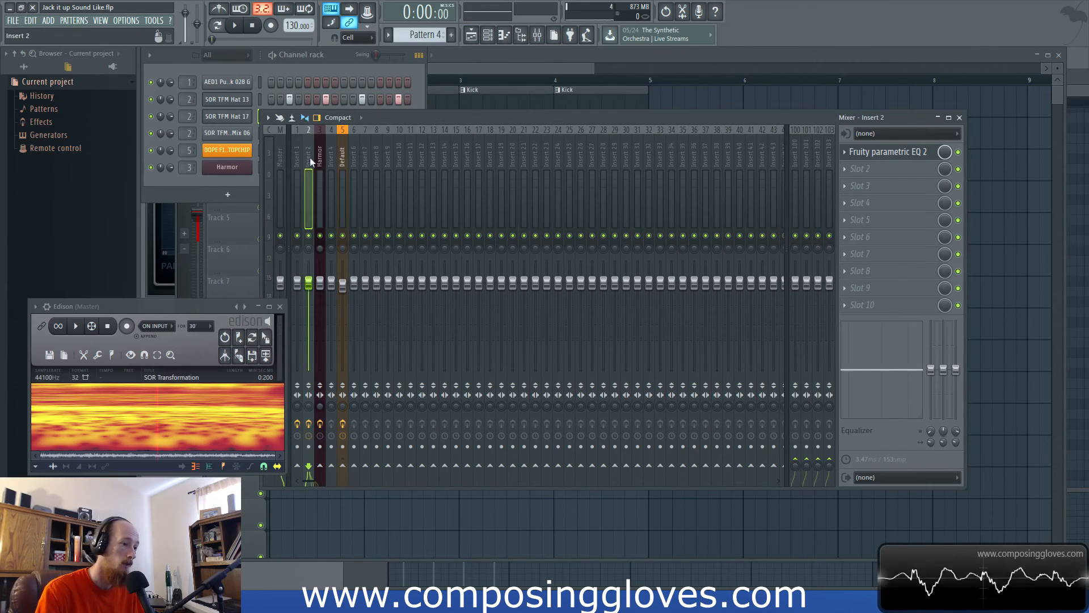
click(343, 163)
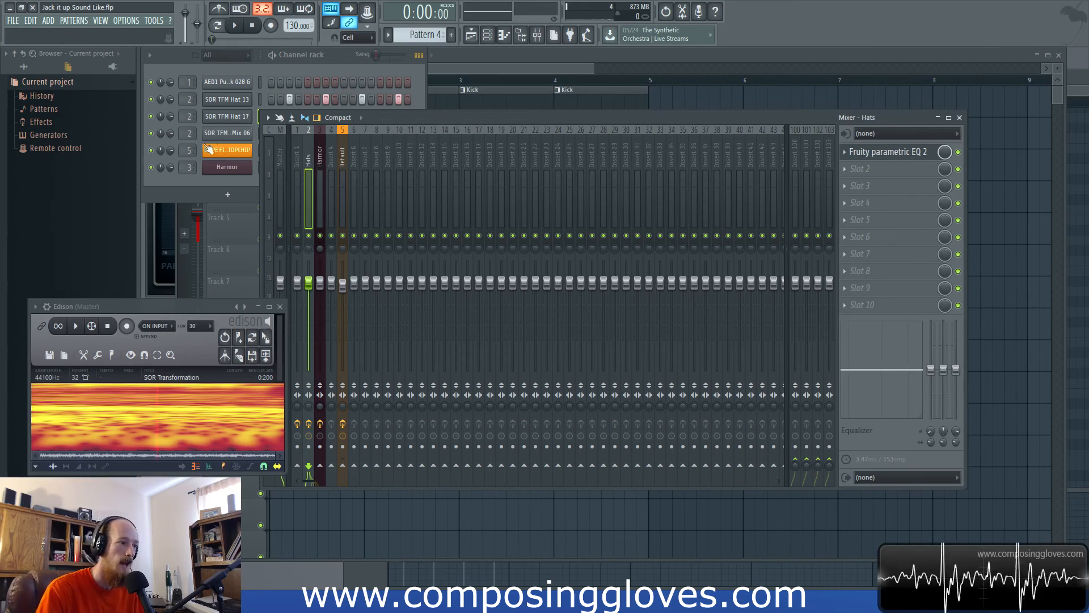
click(230, 134)
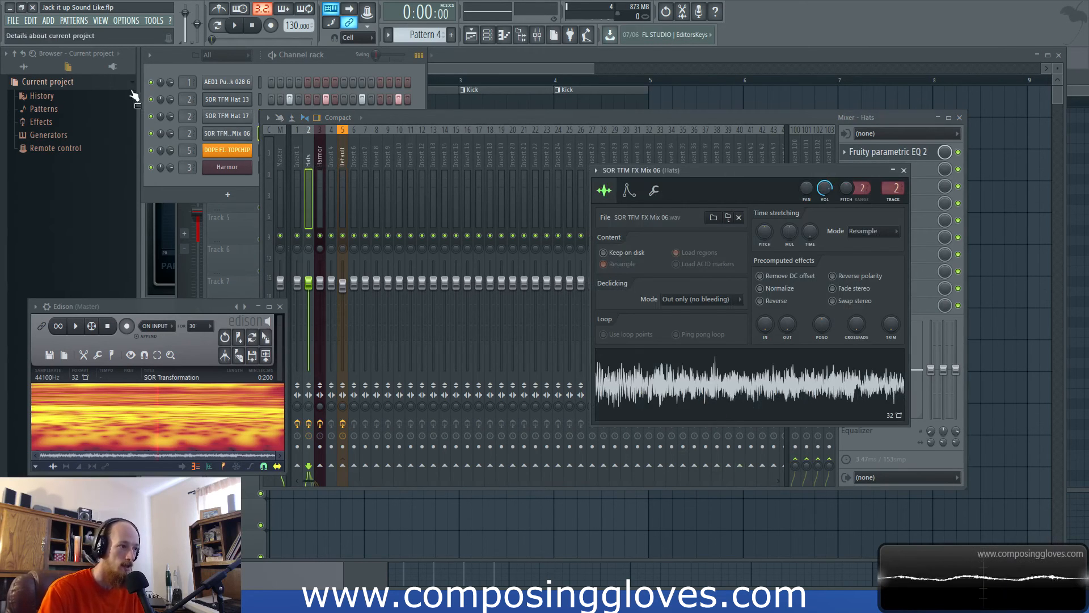
Step: Review the sampler settings of the SOR TFM Hat 17 and SOR TFM FX Mix 06 channels
click(229, 116)
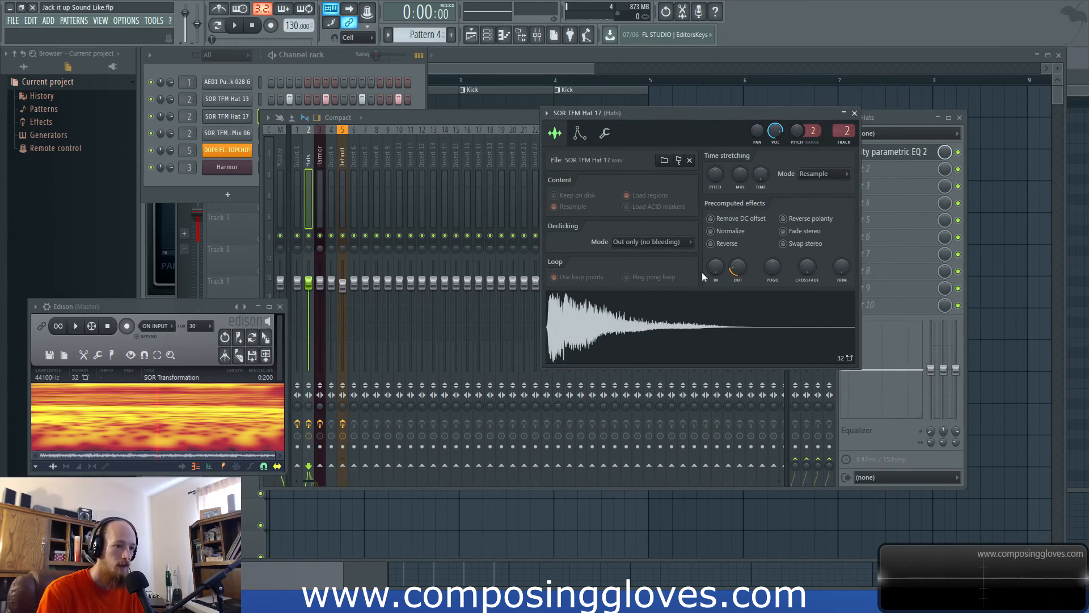
mouse_move(738, 268)
mouse_down()
mouse_move(739, 241)
mouse_move(738, 268)
mouse_up()
click(229, 133)
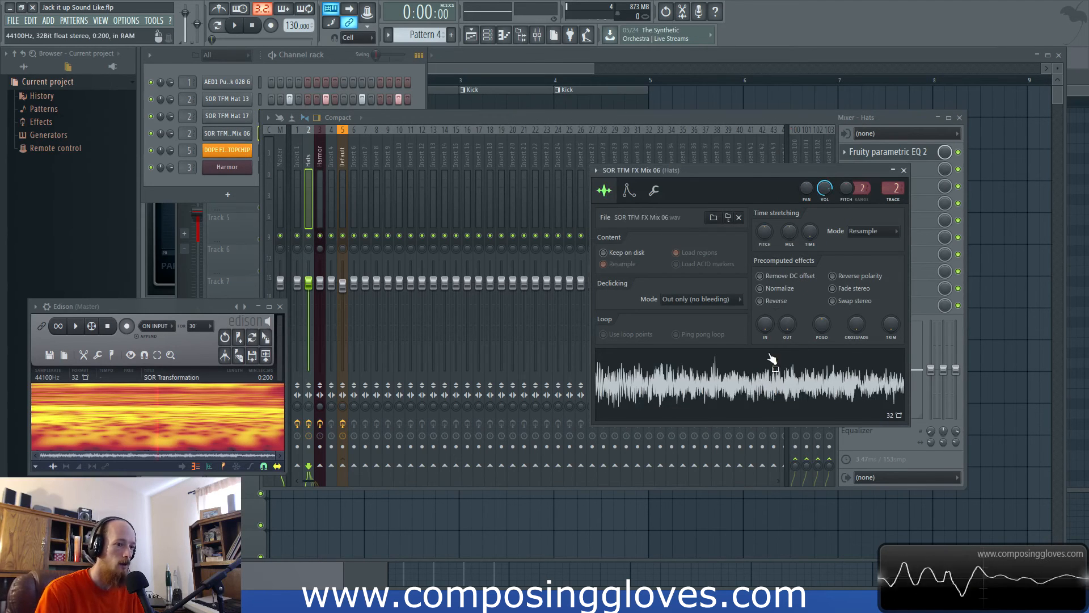
Step: Bring the mixer forward, inspect the Fruity parametric EQ 2 curve on the Hats insert and close it
click(586, 118)
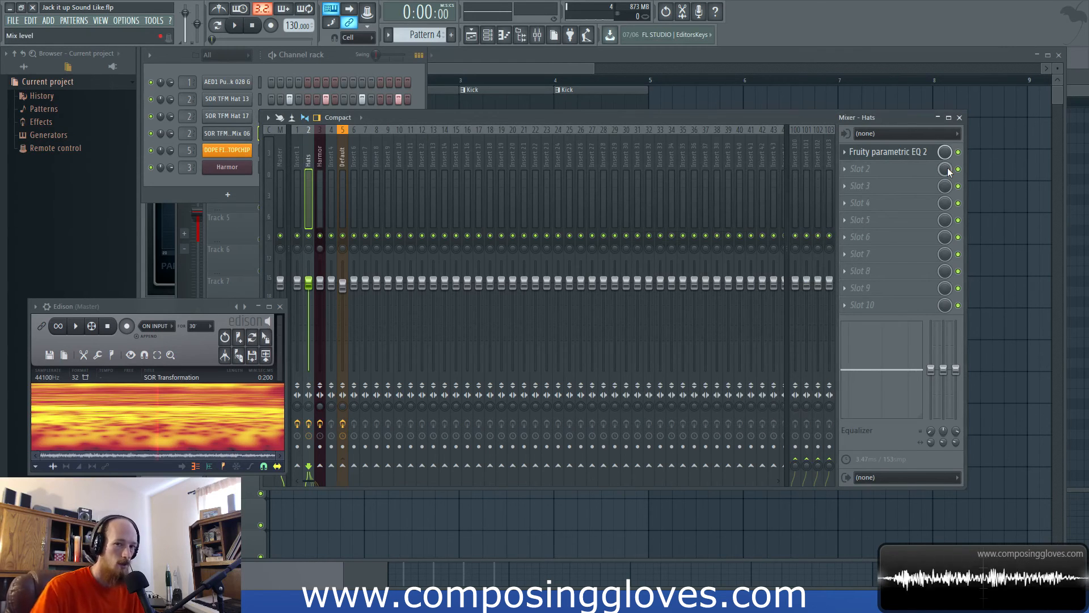
click(888, 152)
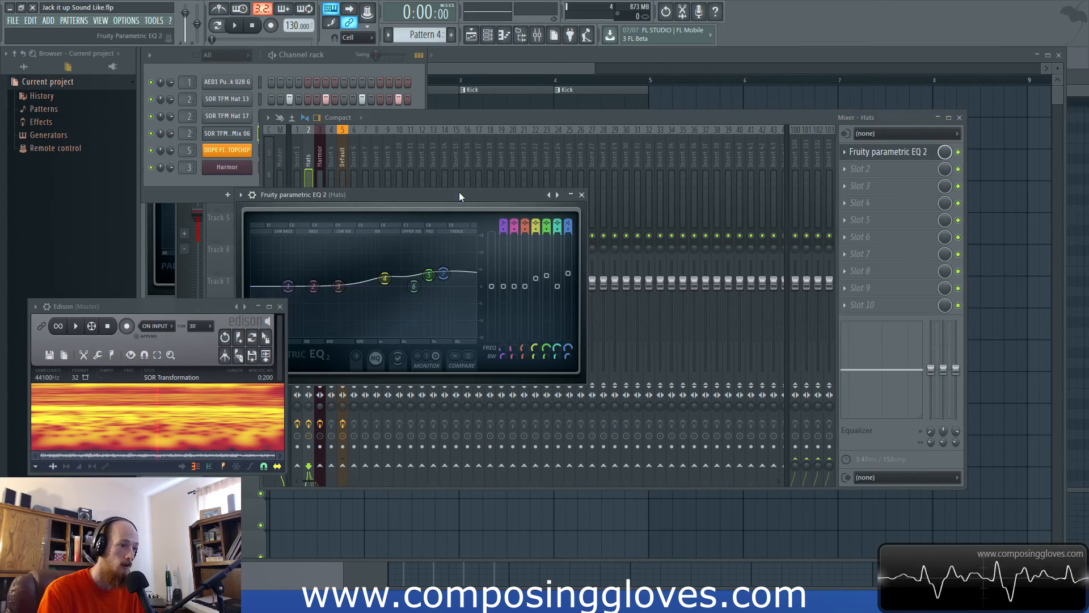
drag(460, 197, 688, 210)
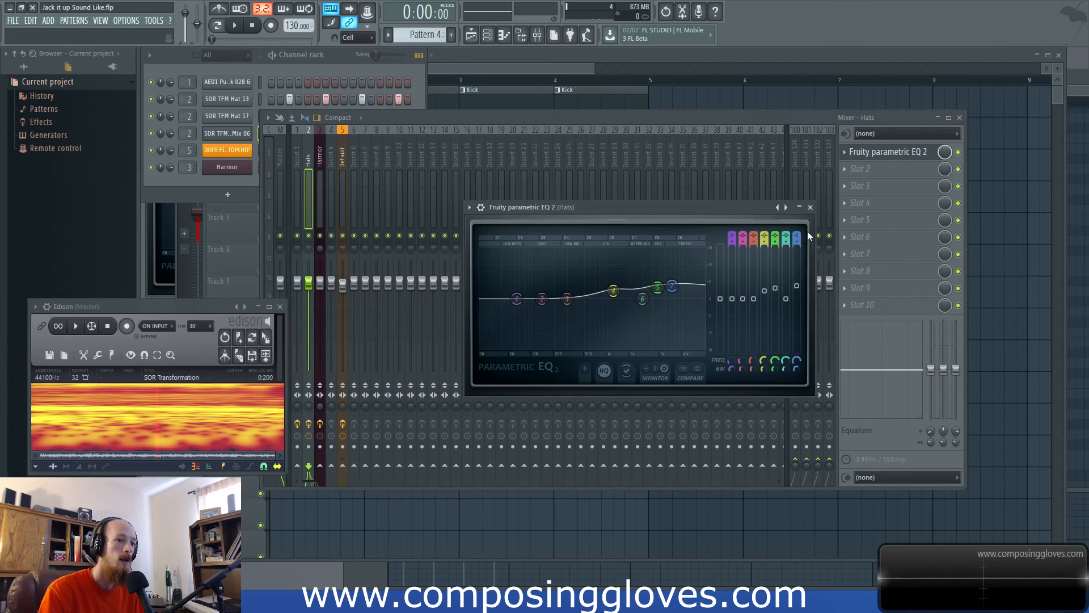
click(809, 208)
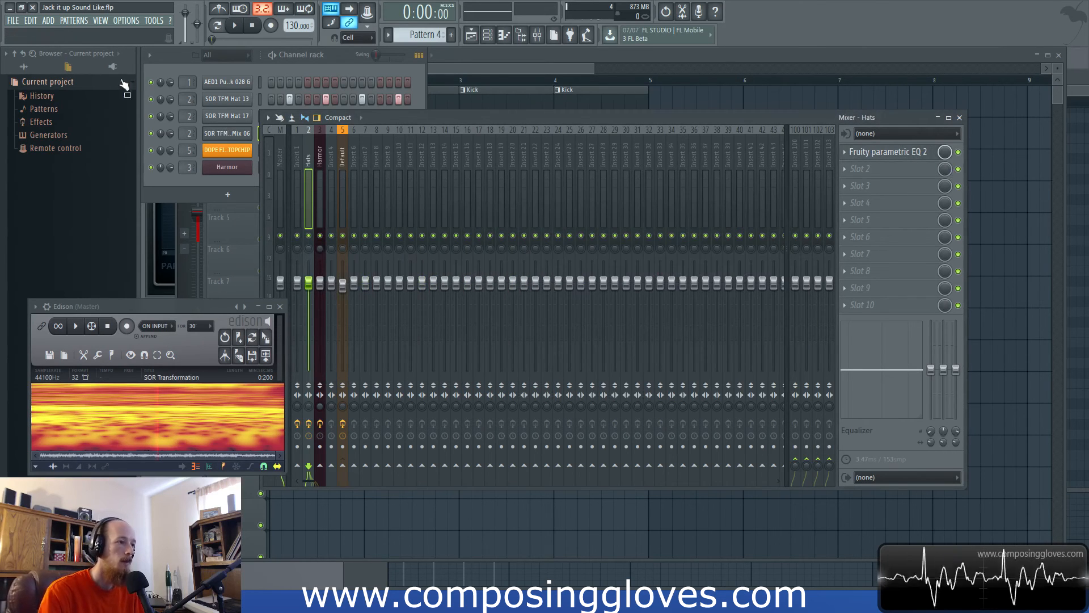
Step: Open Maximus on mixer insert 1, inspect its master, mid and low band curves, and briefly play the arrangement to watch the low band
click(297, 165)
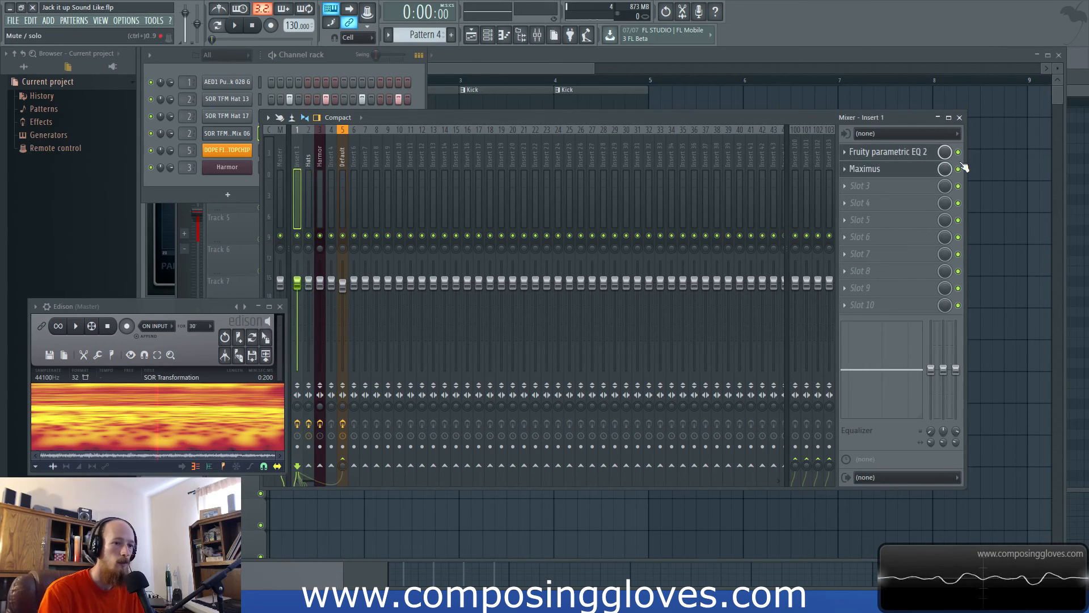
click(866, 168)
drag(796, 259, 777, 179)
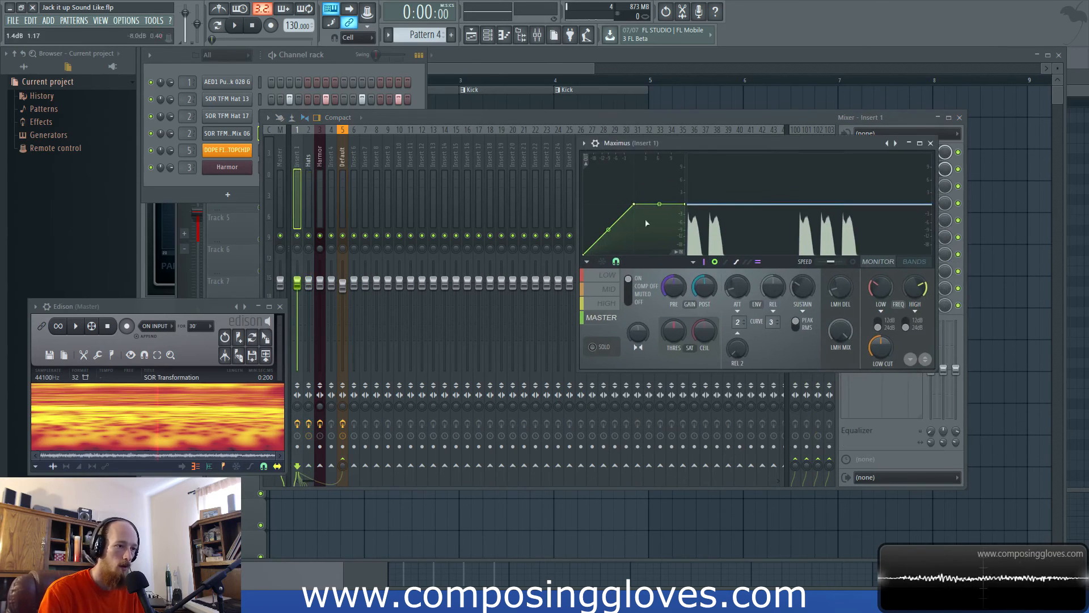
click(611, 288)
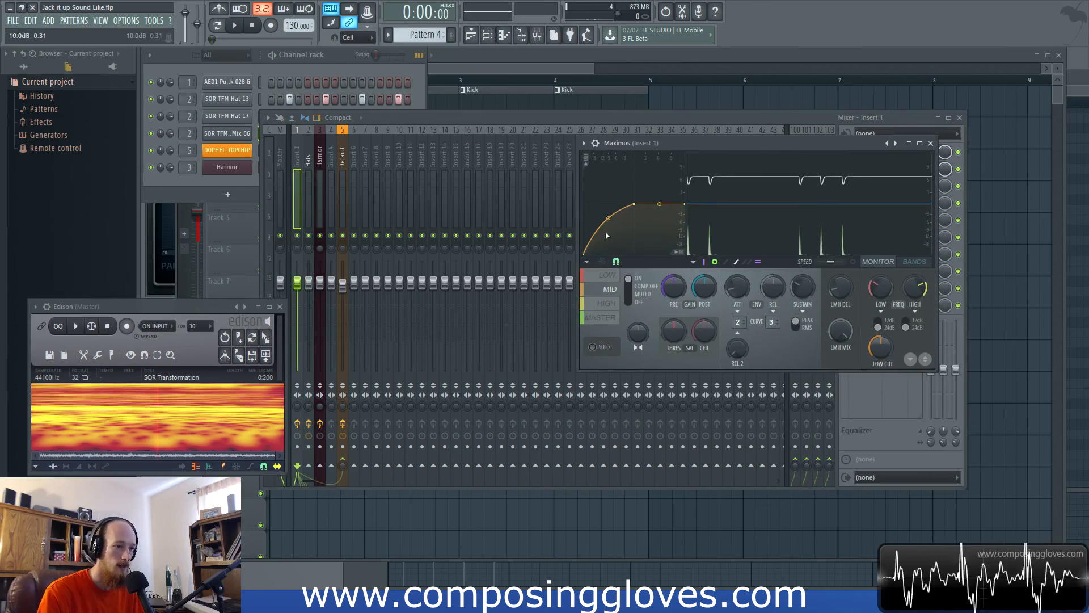
click(608, 276)
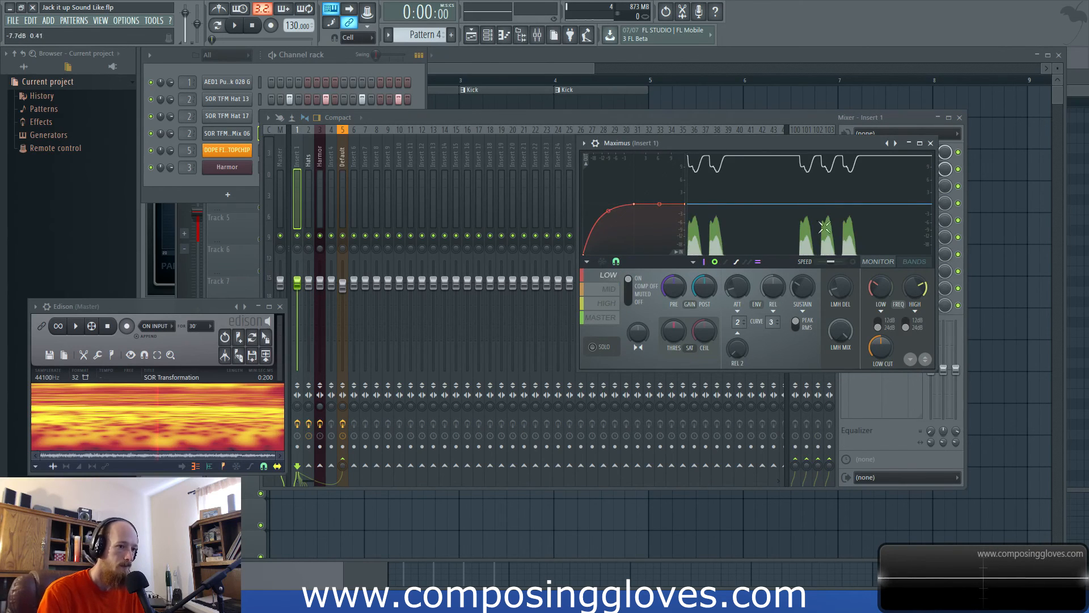
mouse_move(636, 289)
mouse_down()
mouse_move(633, 310)
mouse_move(629, 278)
mouse_up()
key(space)
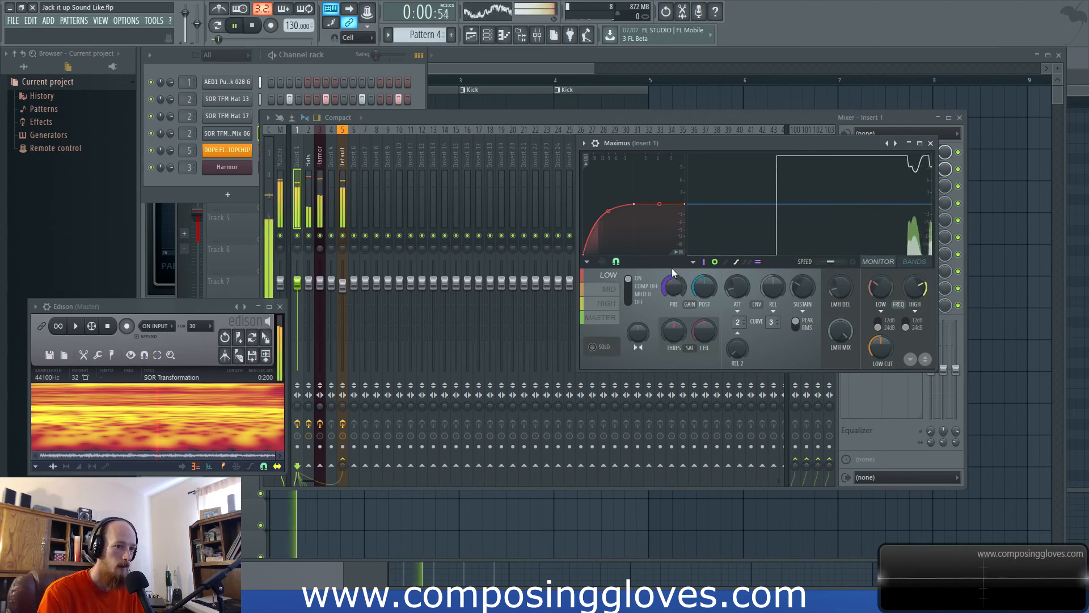
key(space)
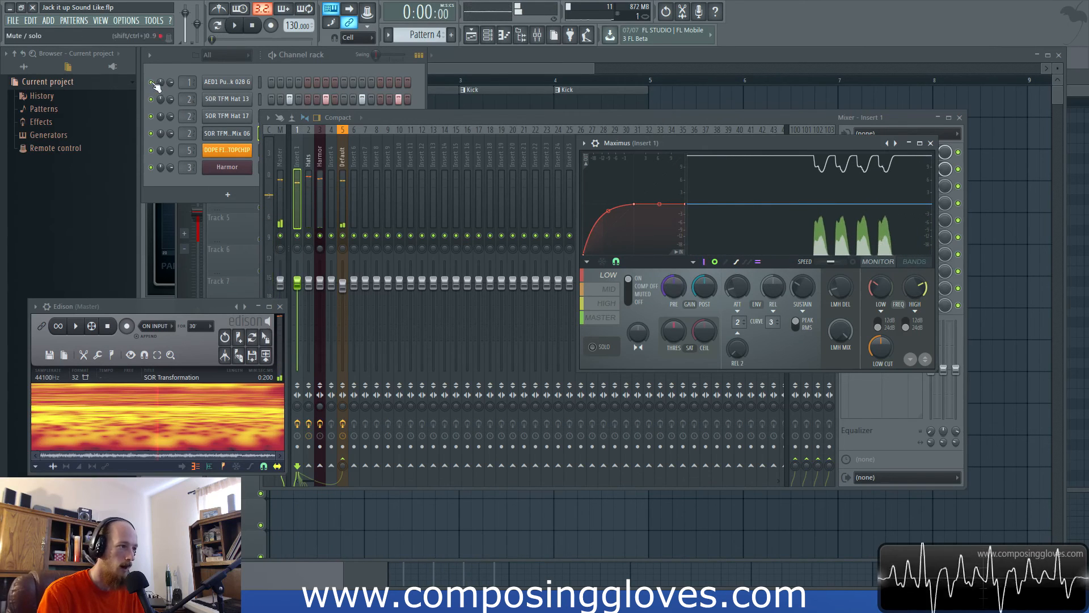
Step: Switch playback to pattern mode and select the Kick pattern
click(234, 67)
scroll(437, 35, down, 1)
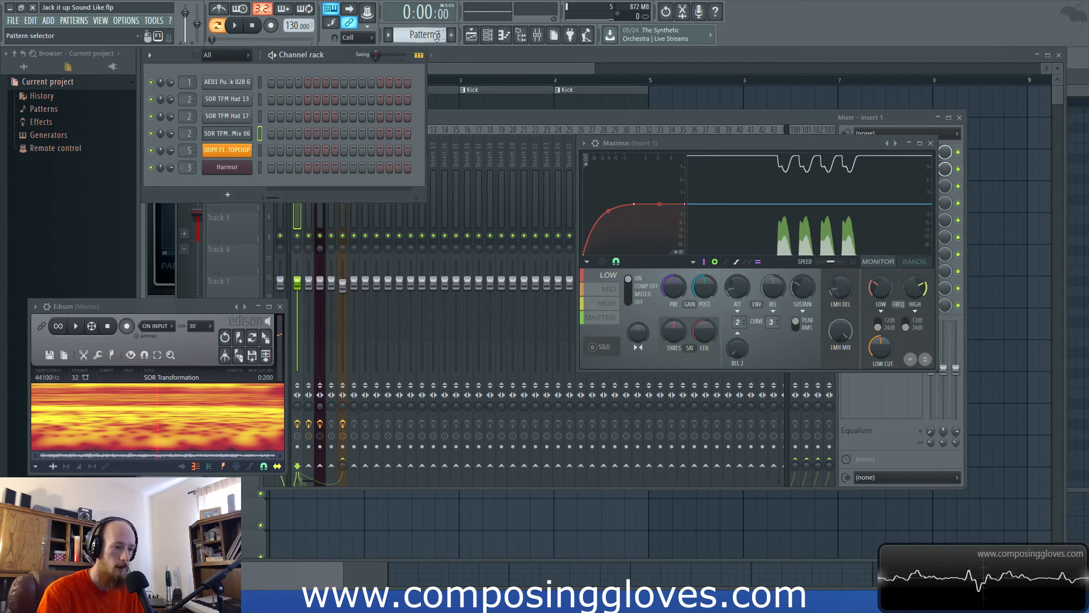
click(437, 35)
click(456, 69)
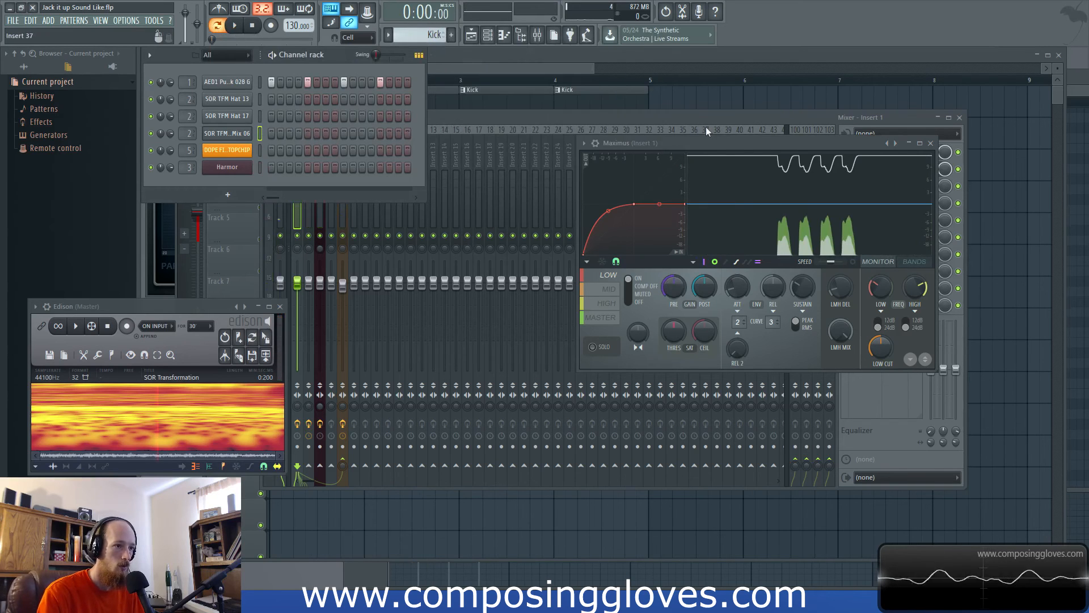
Step: Play the Kick pattern while comparing the Maximus low band's off and on modes
key(space)
click(630, 305)
scroll(633, 307, up, 3)
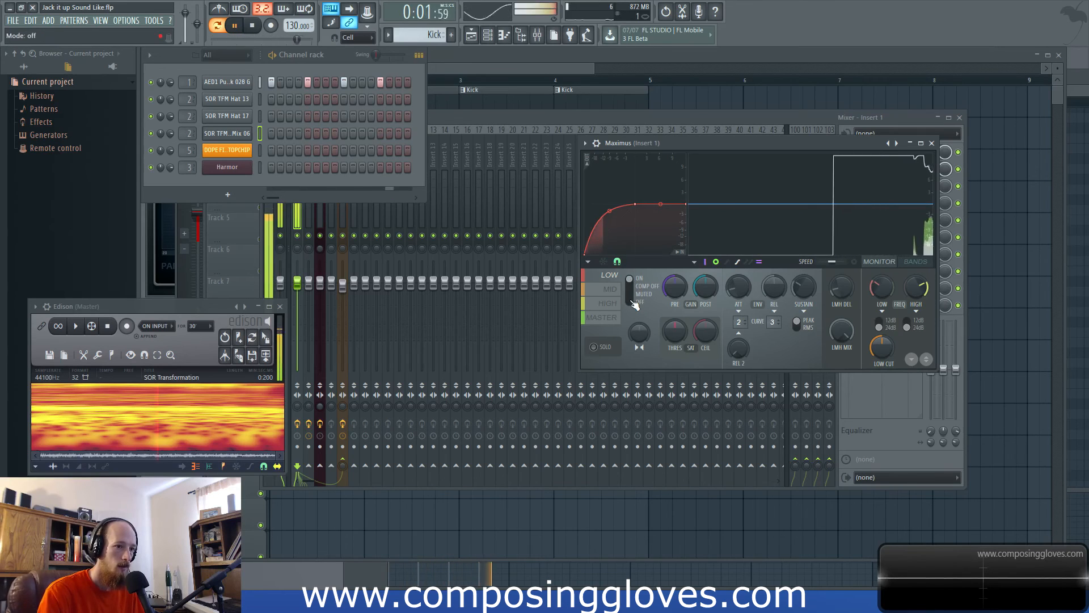
key(space)
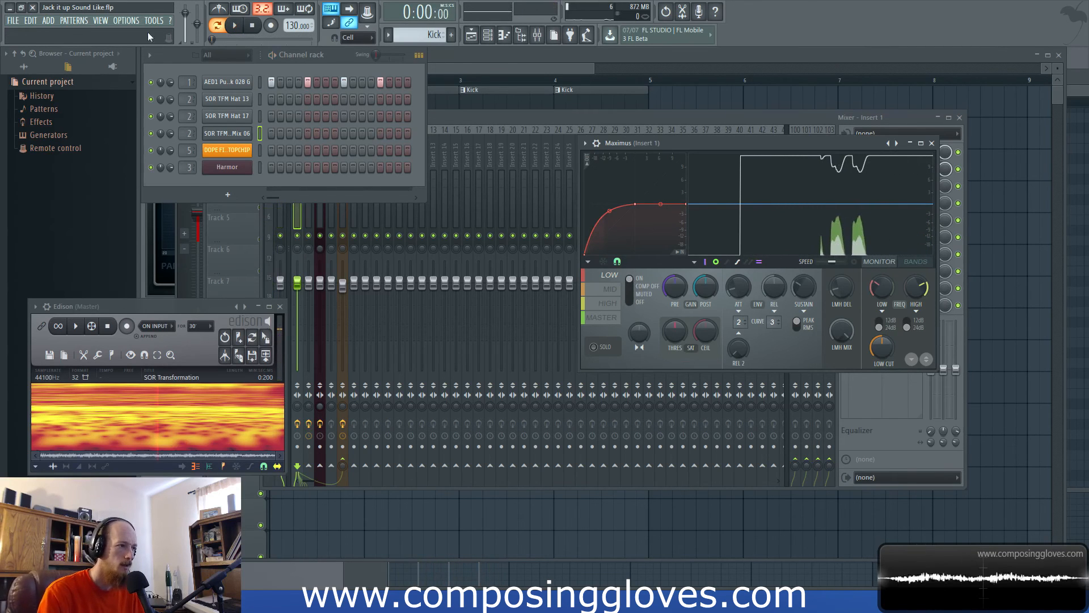
Step: Show the AED1 Punchy Kick 028 G sampler settings and filter the channel rack to the Unsorted group
click(227, 81)
drag(332, 142, 663, 108)
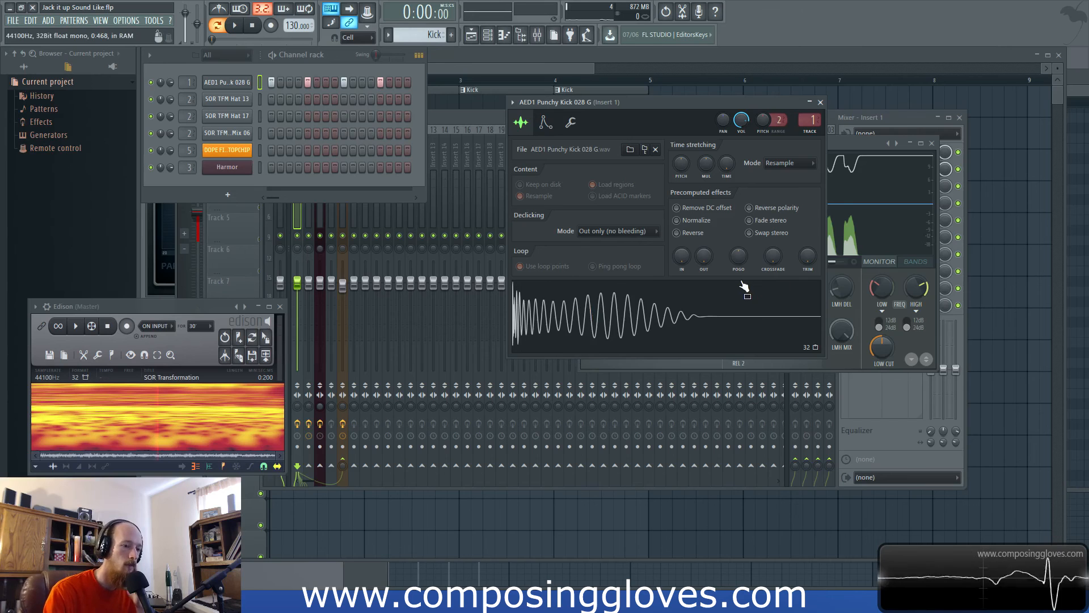
click(242, 57)
click(242, 84)
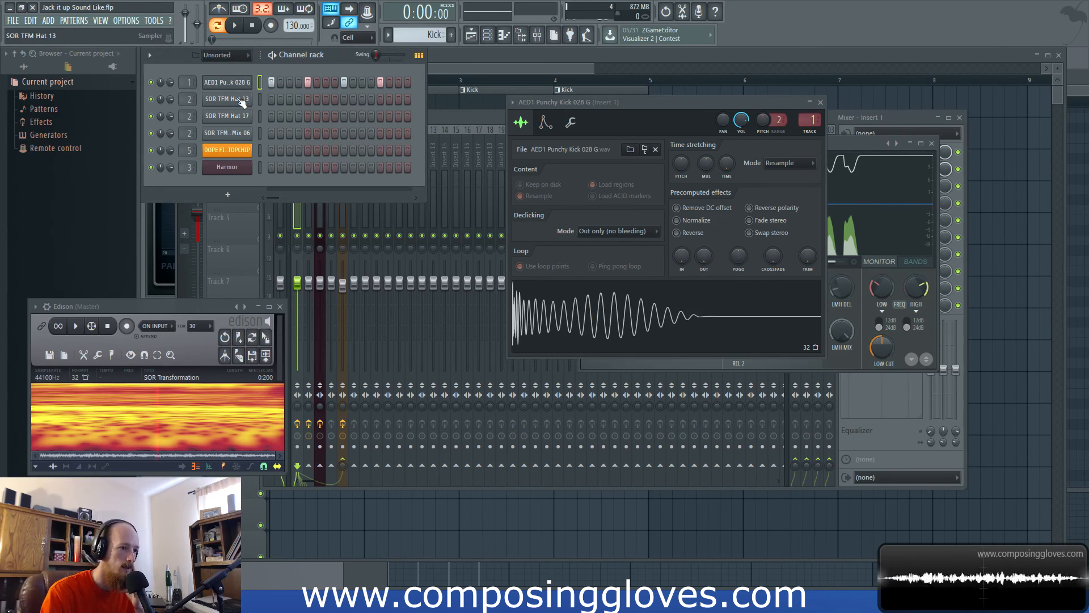
Step: Review the sampler settings of SOR TFM Hat 13, Hat 17 and FX Mix 06, and bring Maximus back to the front
click(242, 99)
drag(355, 153, 599, 148)
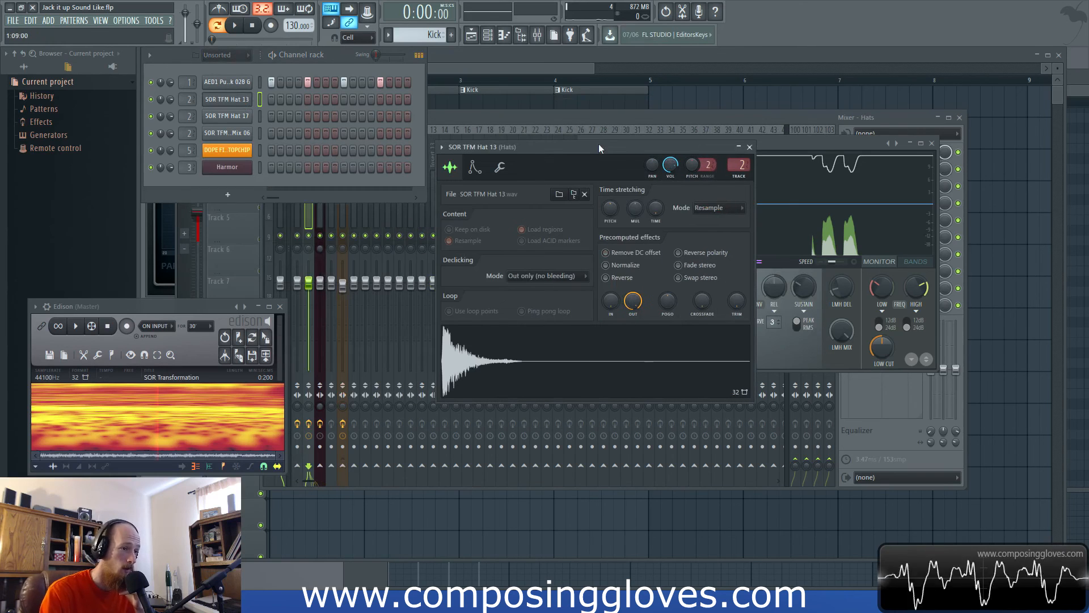
click(225, 117)
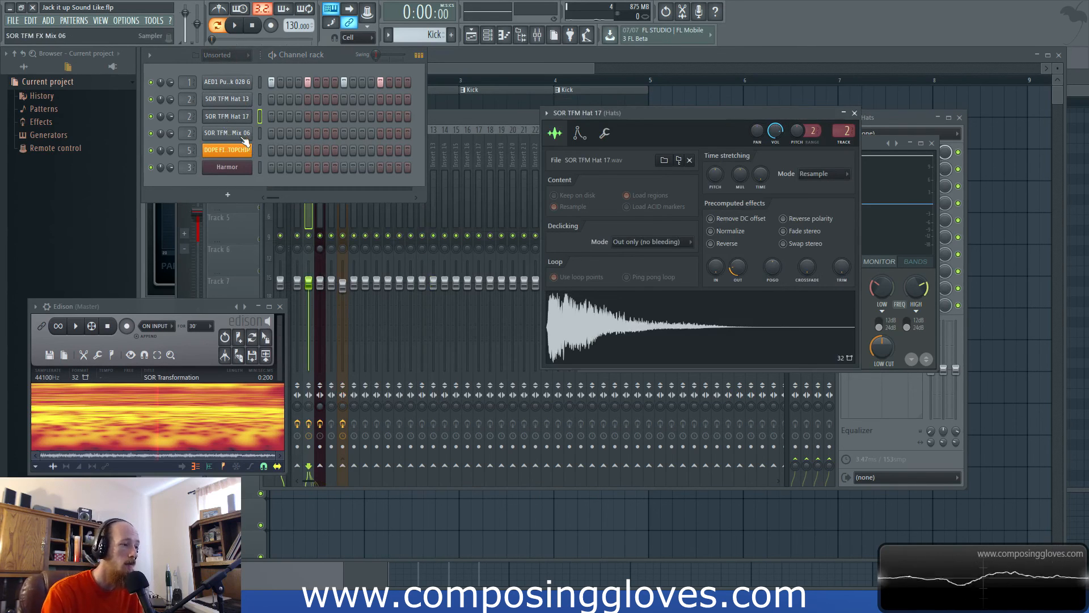
click(245, 141)
click(699, 145)
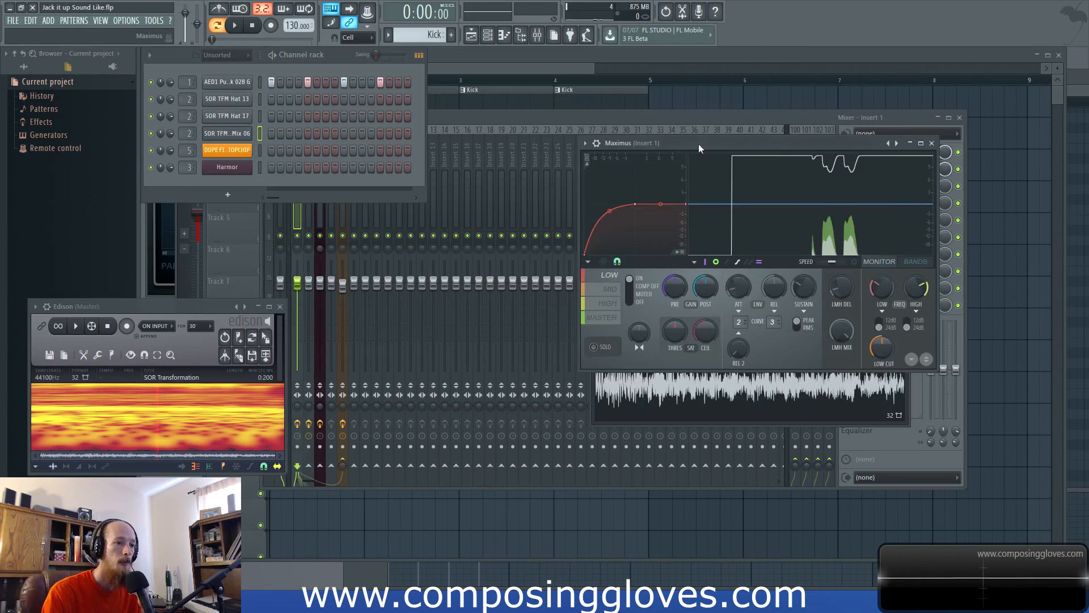
Step: Bring up the playlist and play the arrangement from bar 1 in song mode
click(531, 69)
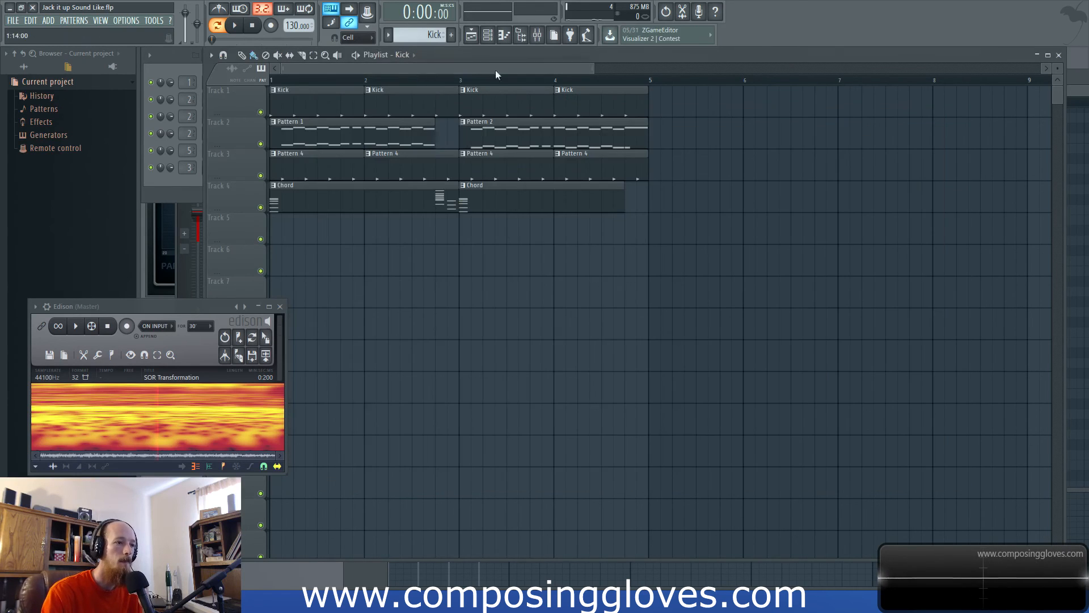
click(471, 82)
key(space)
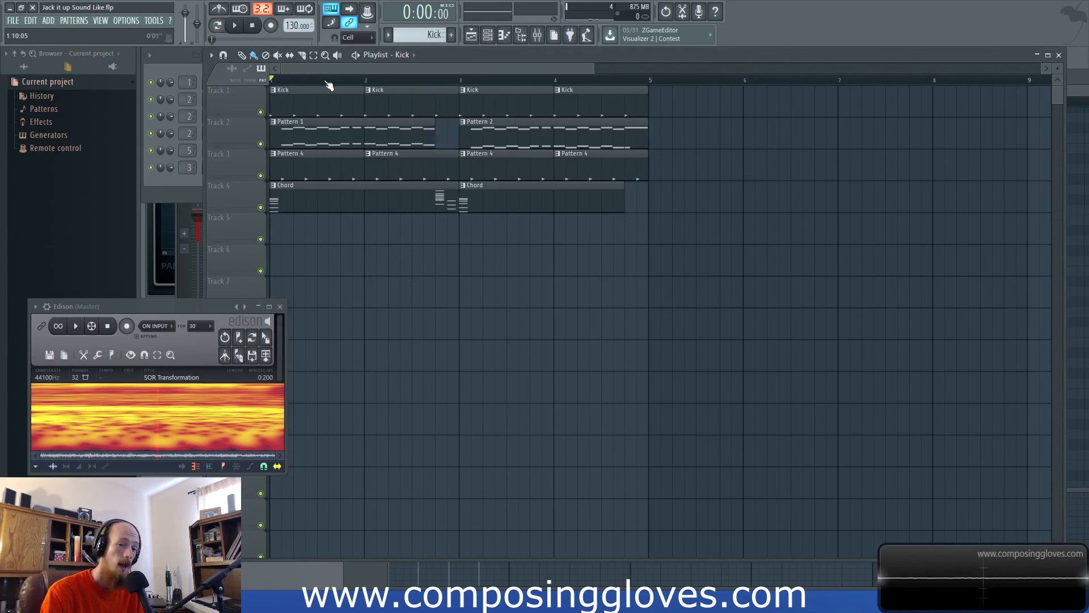
key(space)
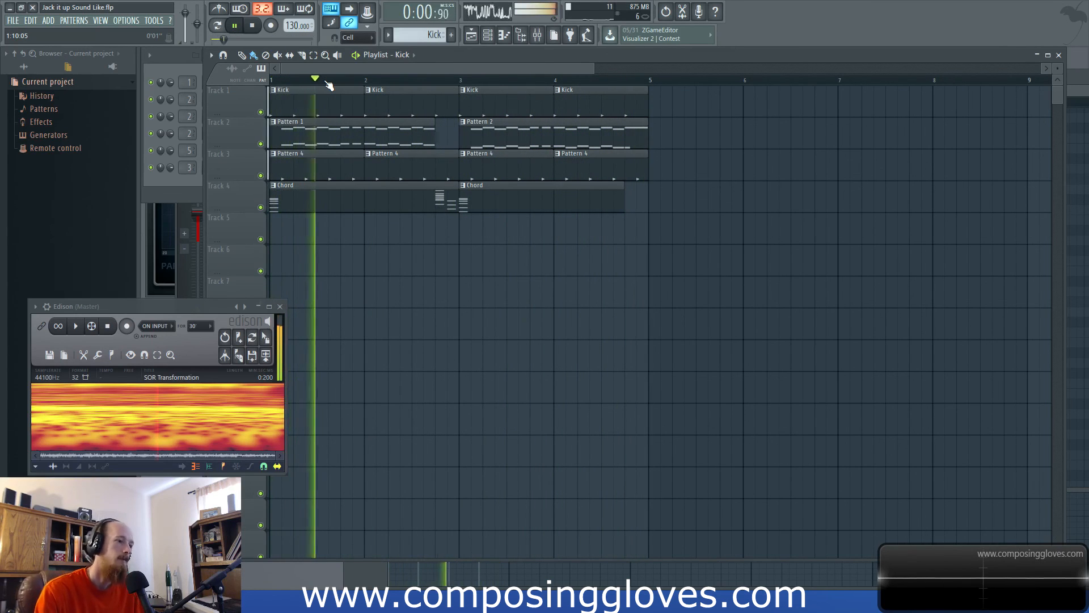
key(space)
Step: Move the playhead to the gap before bar 3, mark a short time range there, and return the playhead to bar 1
click(625, 80)
click(436, 80)
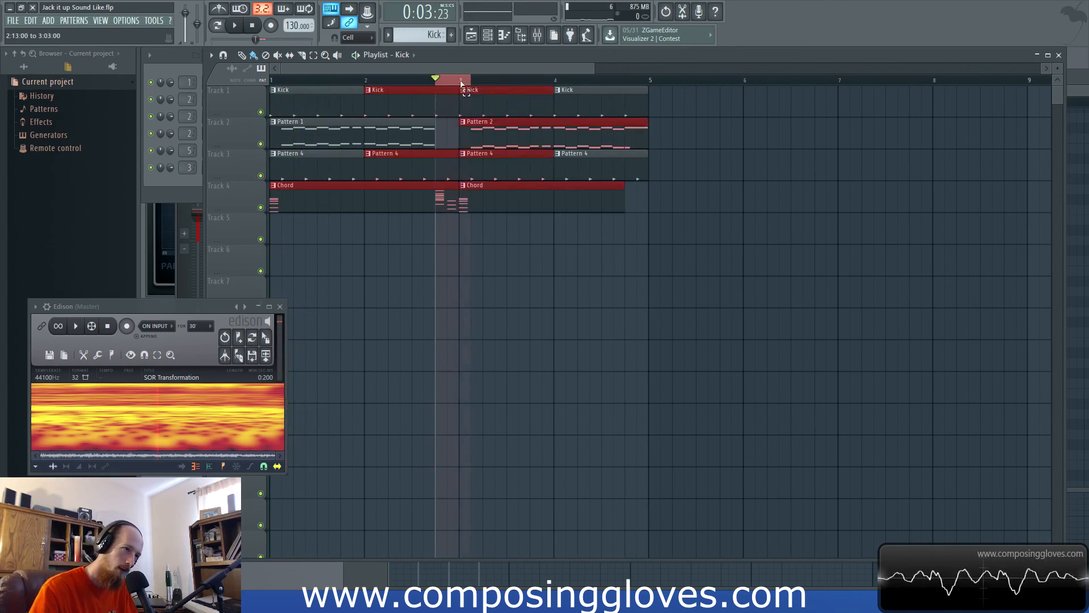
drag(389, 80, 306, 81)
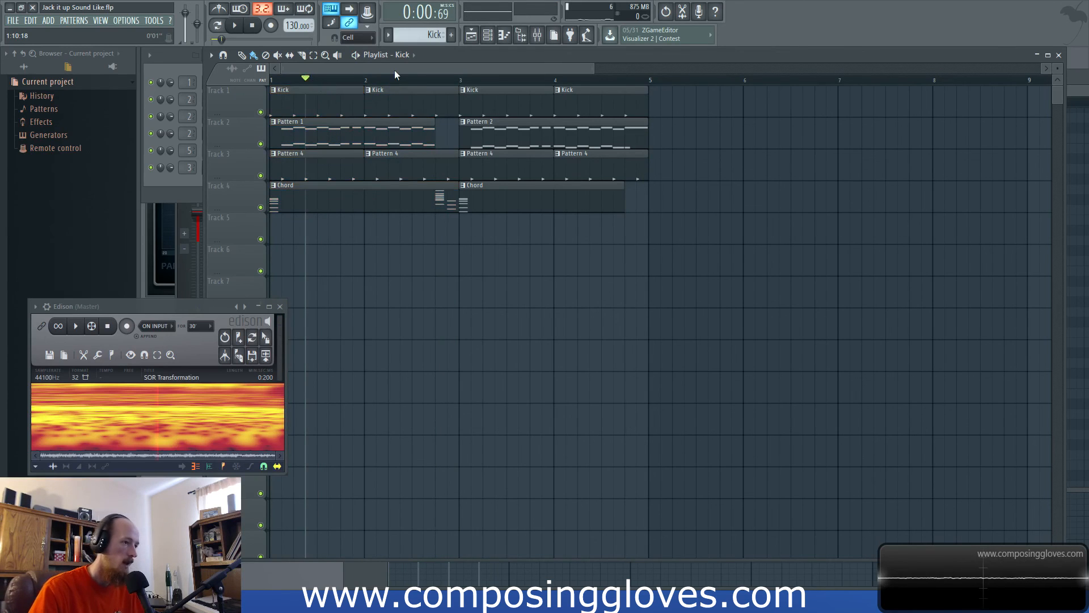